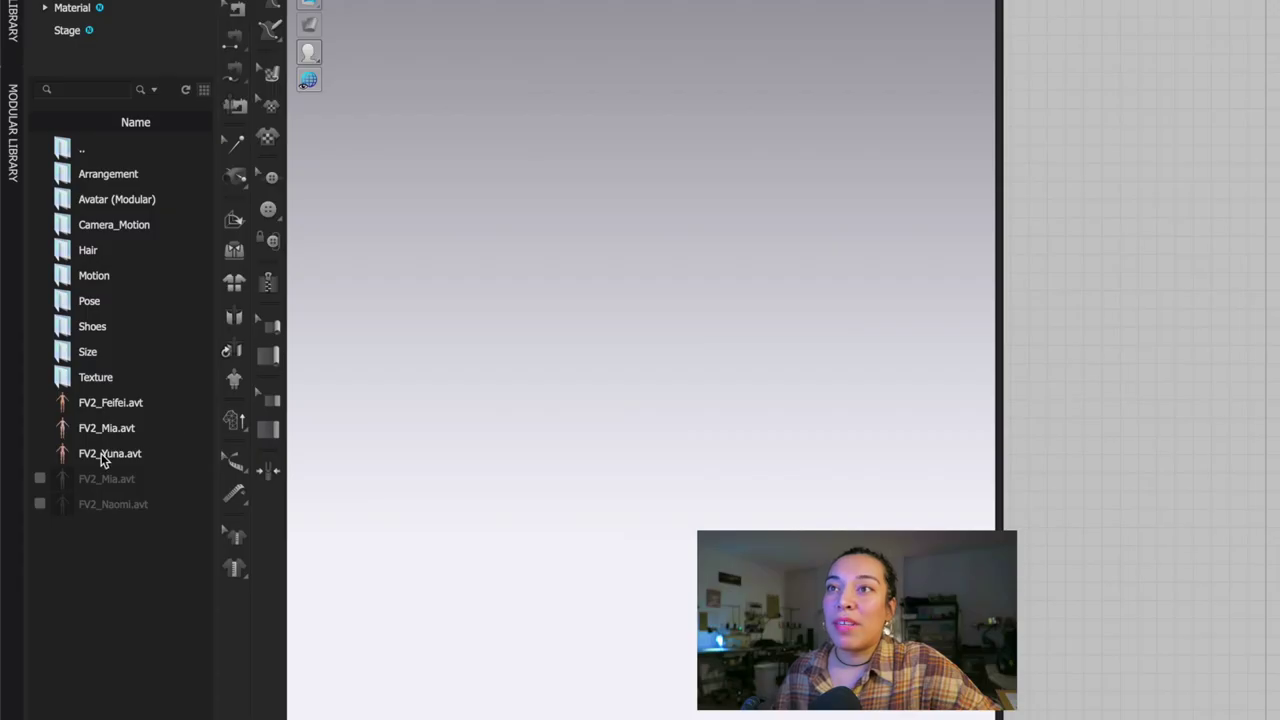
- Load the FV2_Yuna avatar and resize it to US_ASTM_Missy_Curvy size 8
{"action": "double_click", "coordinate": [101, 455]}
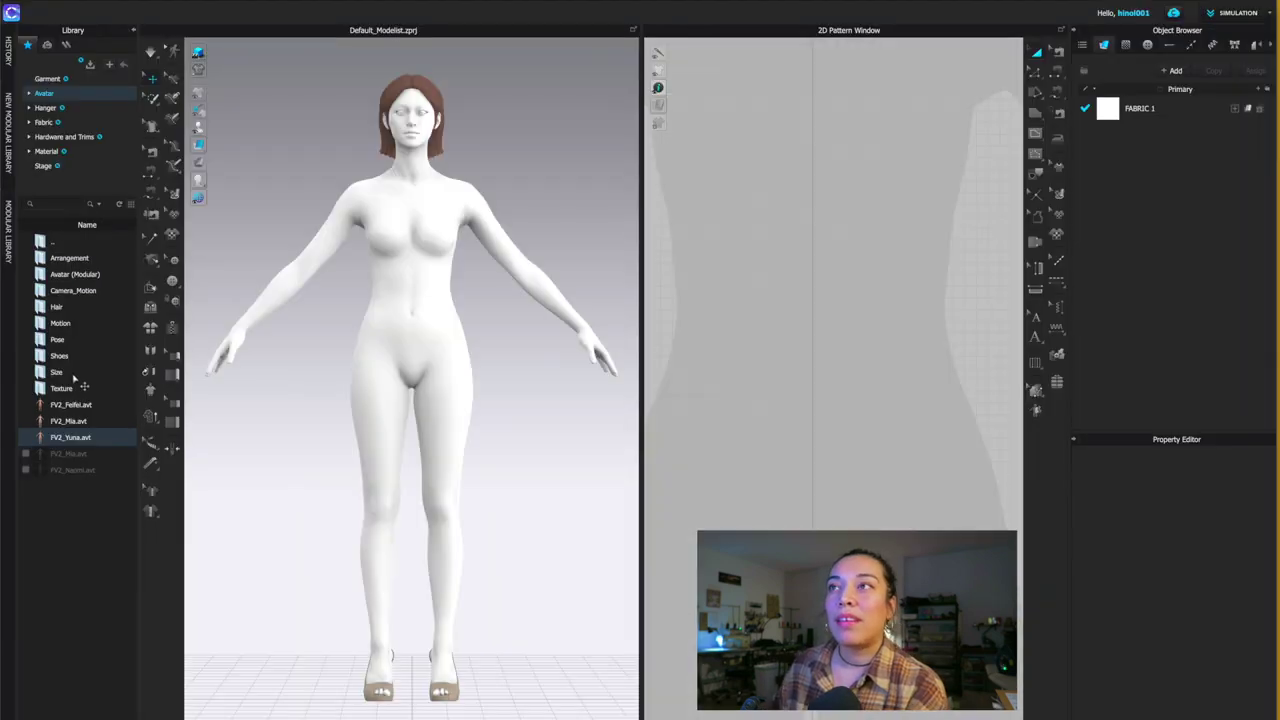
{"action": "double_click", "coordinate": [57, 373]}
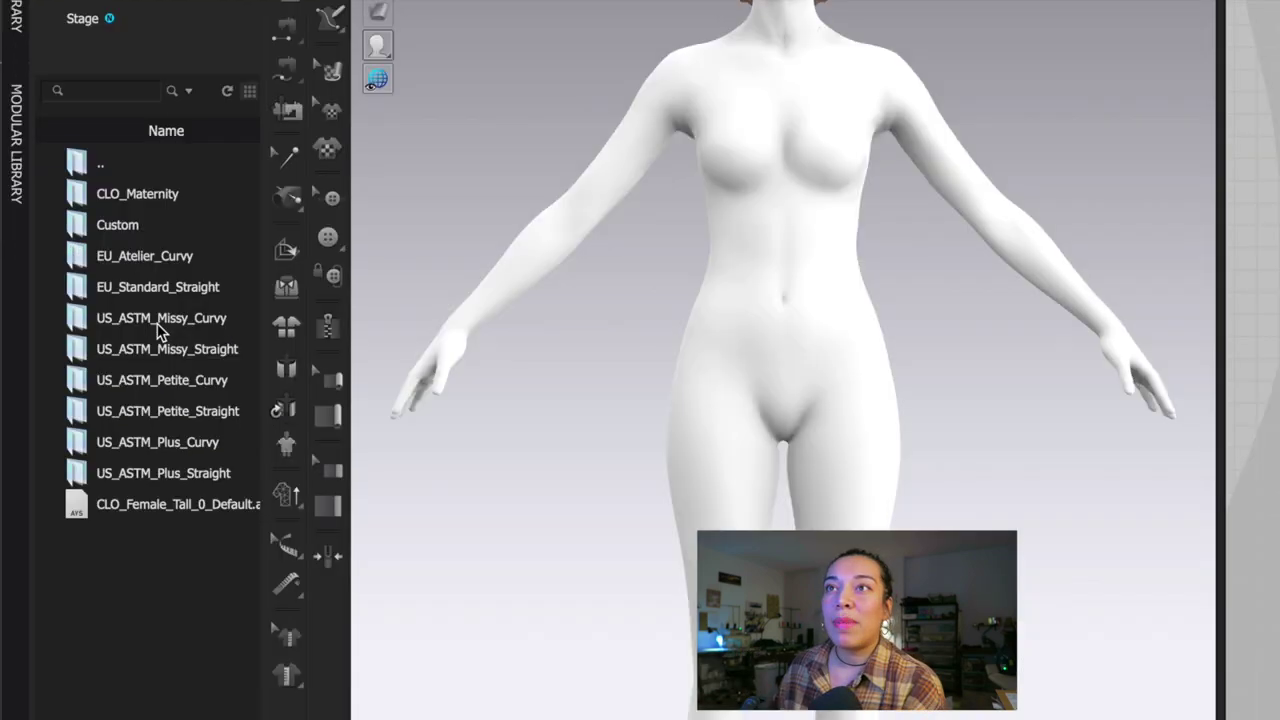
{"action": "double_click", "coordinate": [82, 323]}
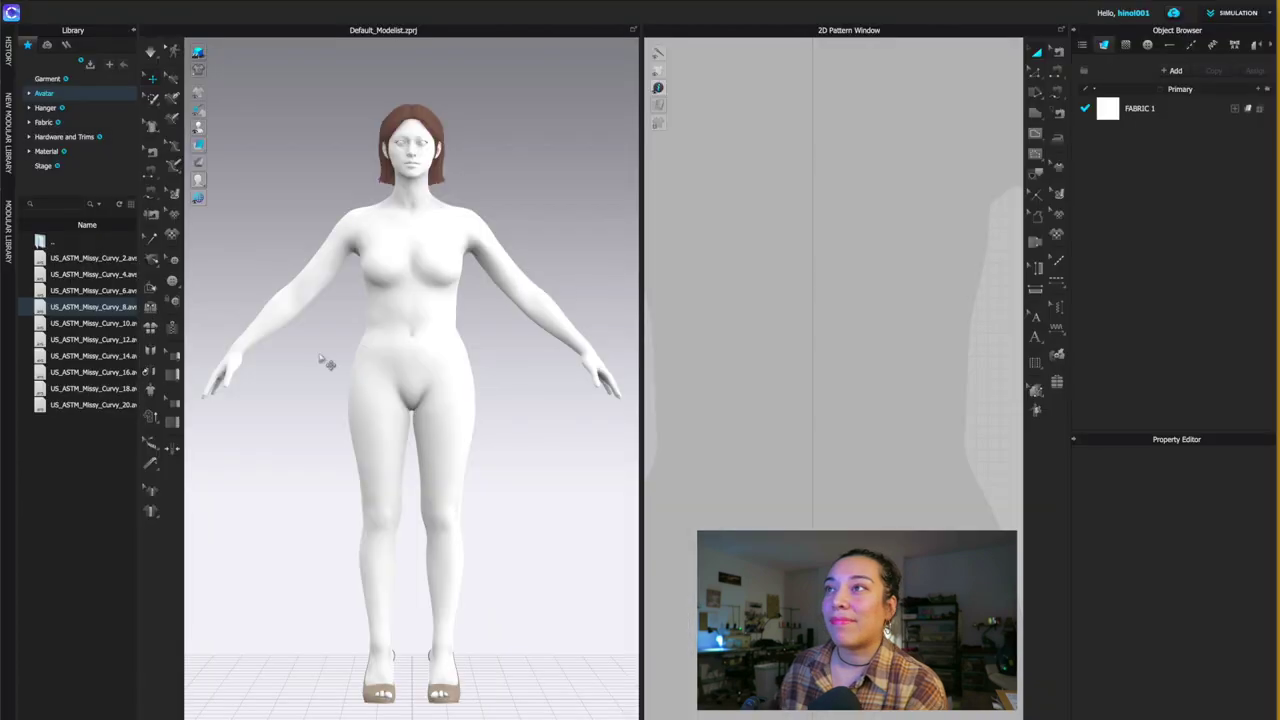
{"action": "right_click_drag", "start_coordinate": [395, 425], "coordinate": [440, 457]}
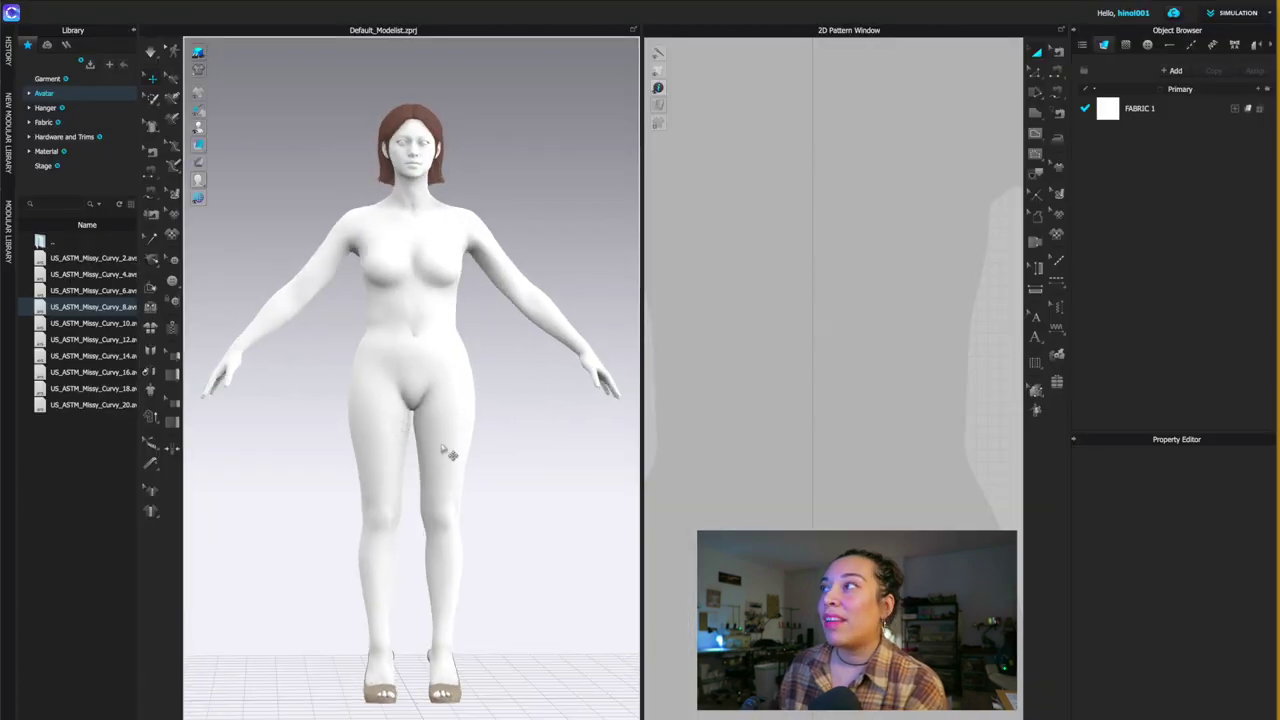
- Draw a 25.402 × 33.475 rectangle pattern above the avatar silhouette
{"action": "left_click", "coordinate": [1036, 119]}
{"action": "scroll", "coordinate": [777, 262], "scroll_direction": "down", "scroll_amount": 8}
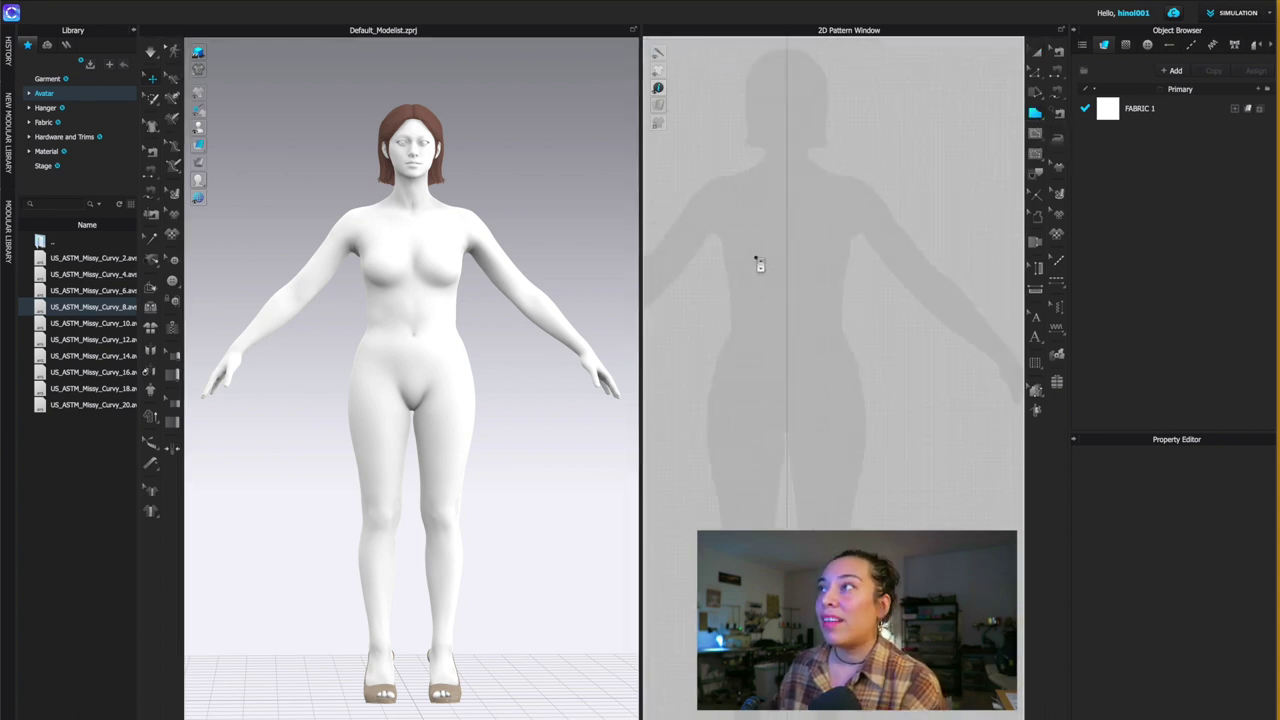
{"action": "scroll", "coordinate": [830, 185], "scroll_direction": "up", "scroll_amount": 2}
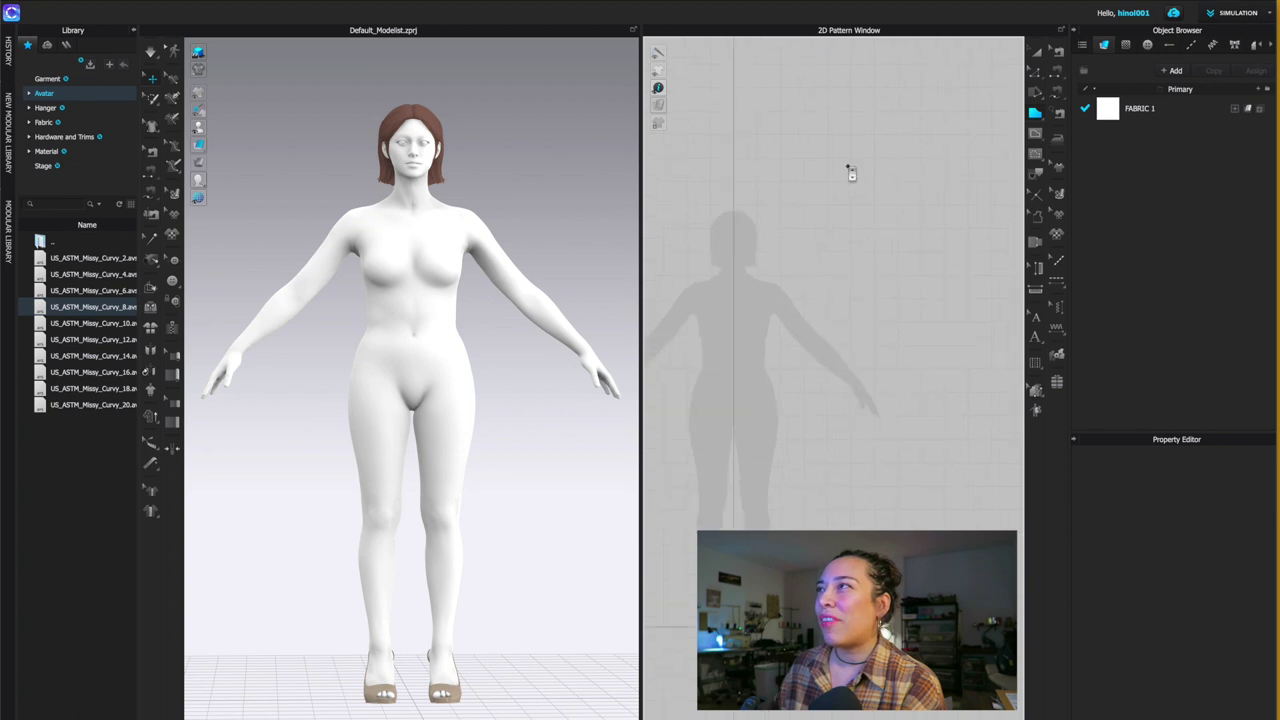
{"action": "left_click", "coordinate": [1033, 121]}
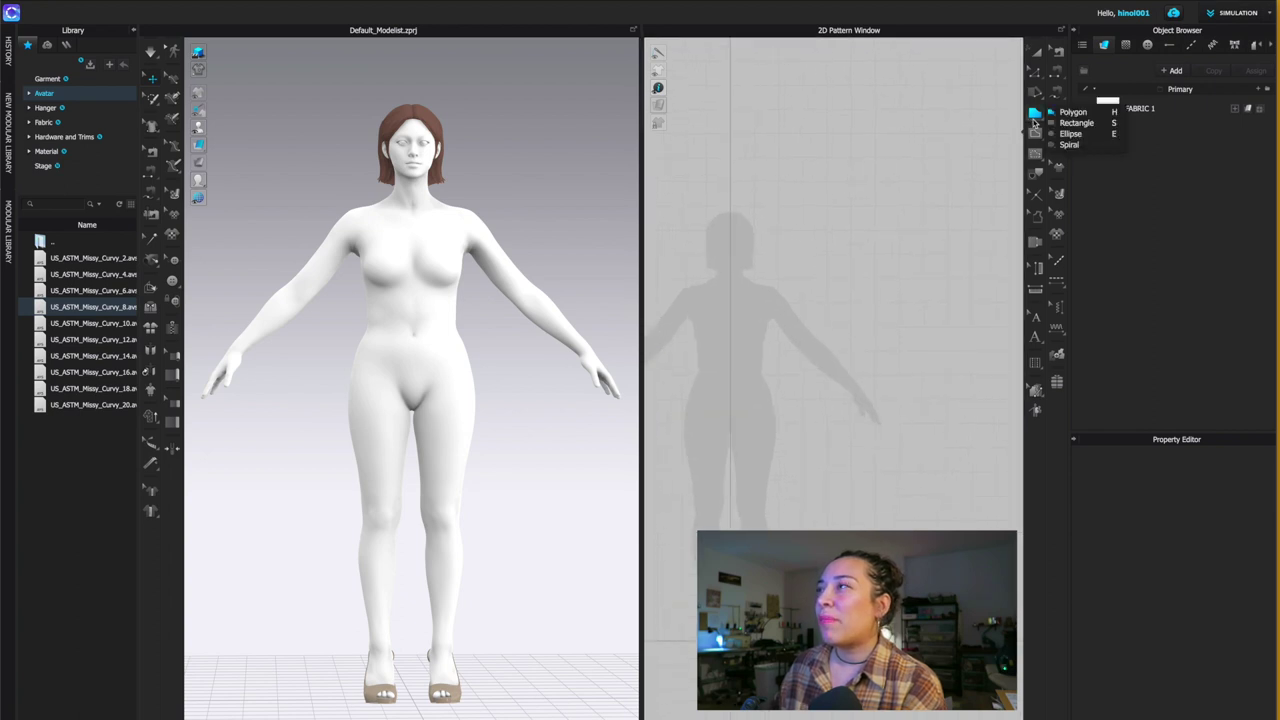
{"action": "left_click", "coordinate": [1074, 123]}
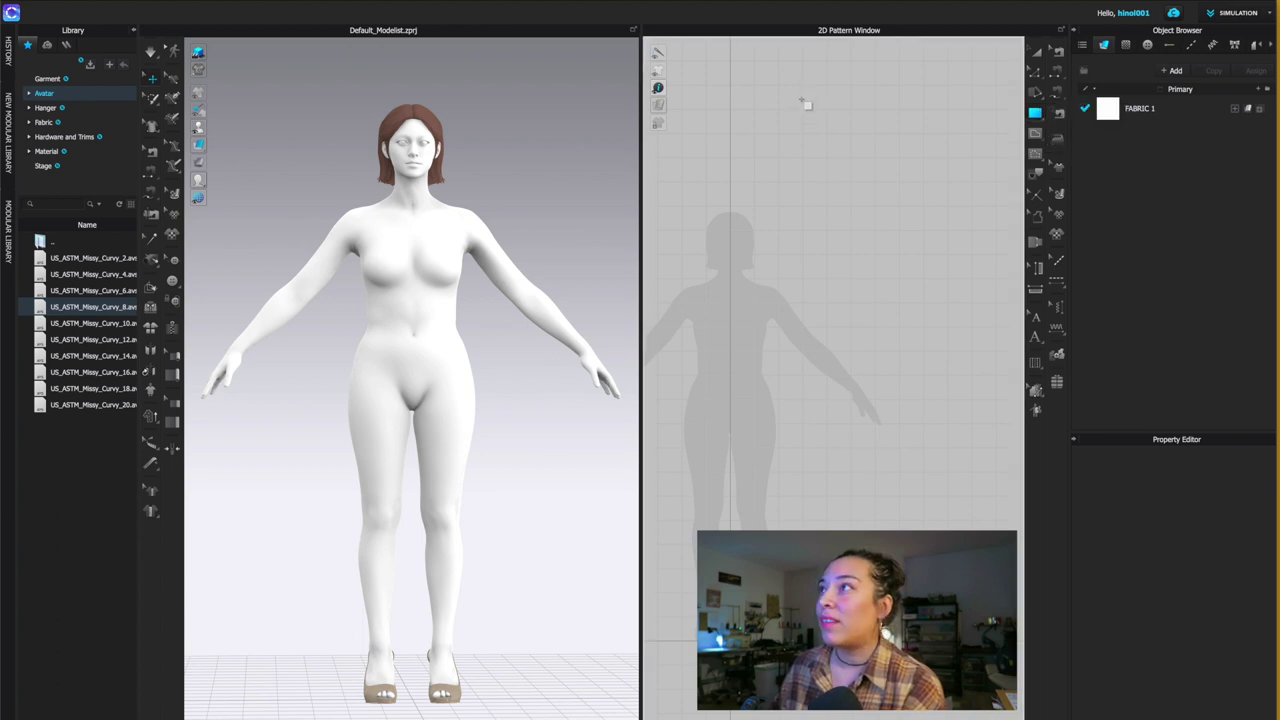
{"action": "left_click_drag", "start_coordinate": [801, 99], "coordinate": [957, 305]}
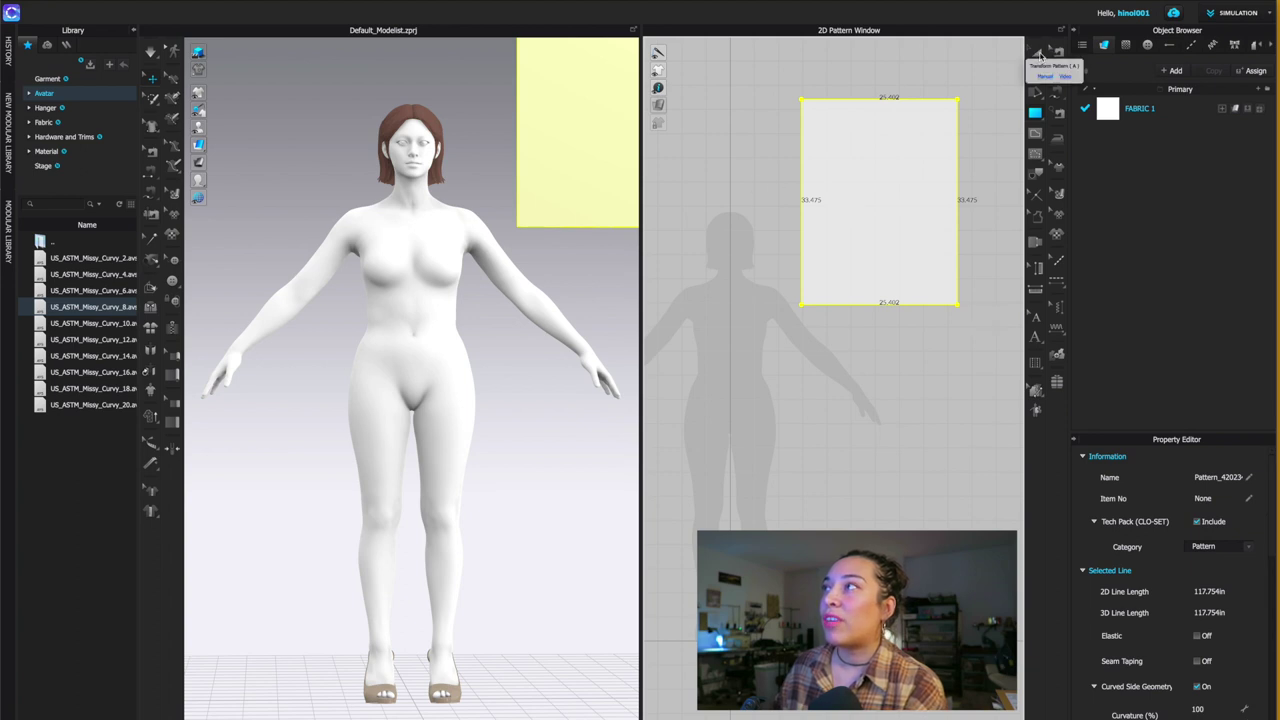
- Deactivate the rectangle pattern and its sewing, then reactivate it
{"action": "left_click", "coordinate": [1039, 55]}
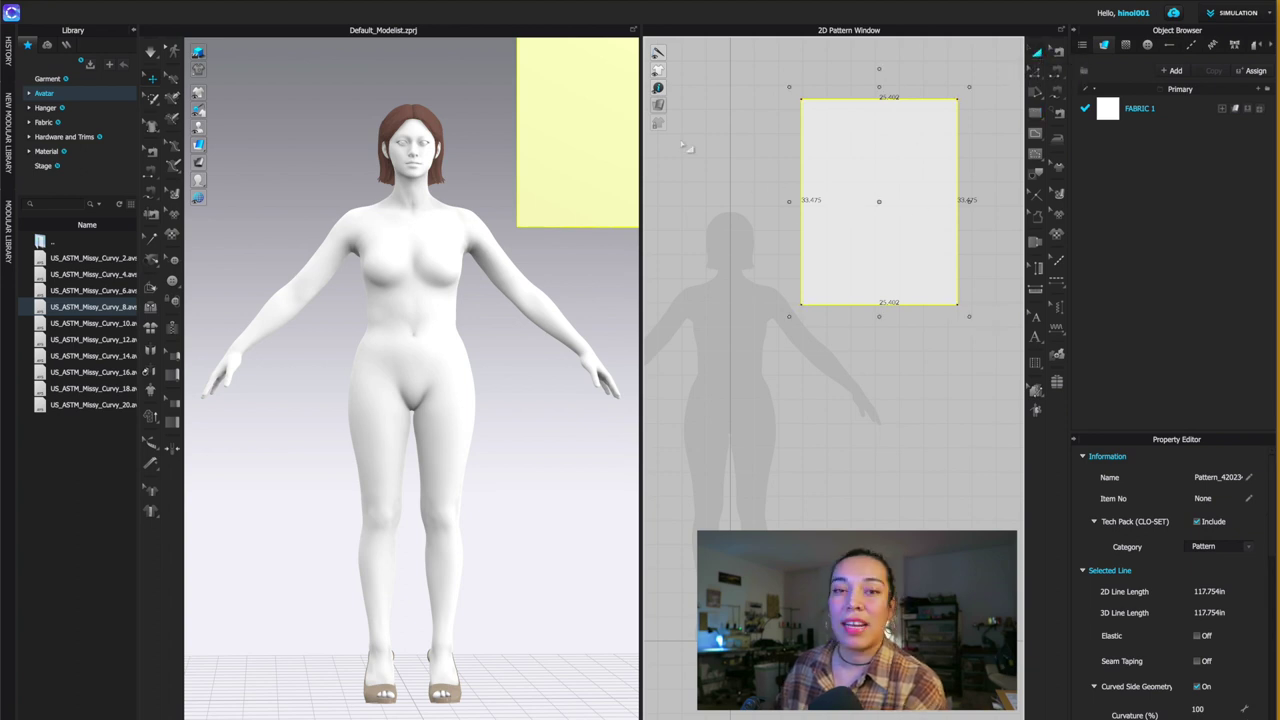
{"action": "right_click", "coordinate": [847, 148]}
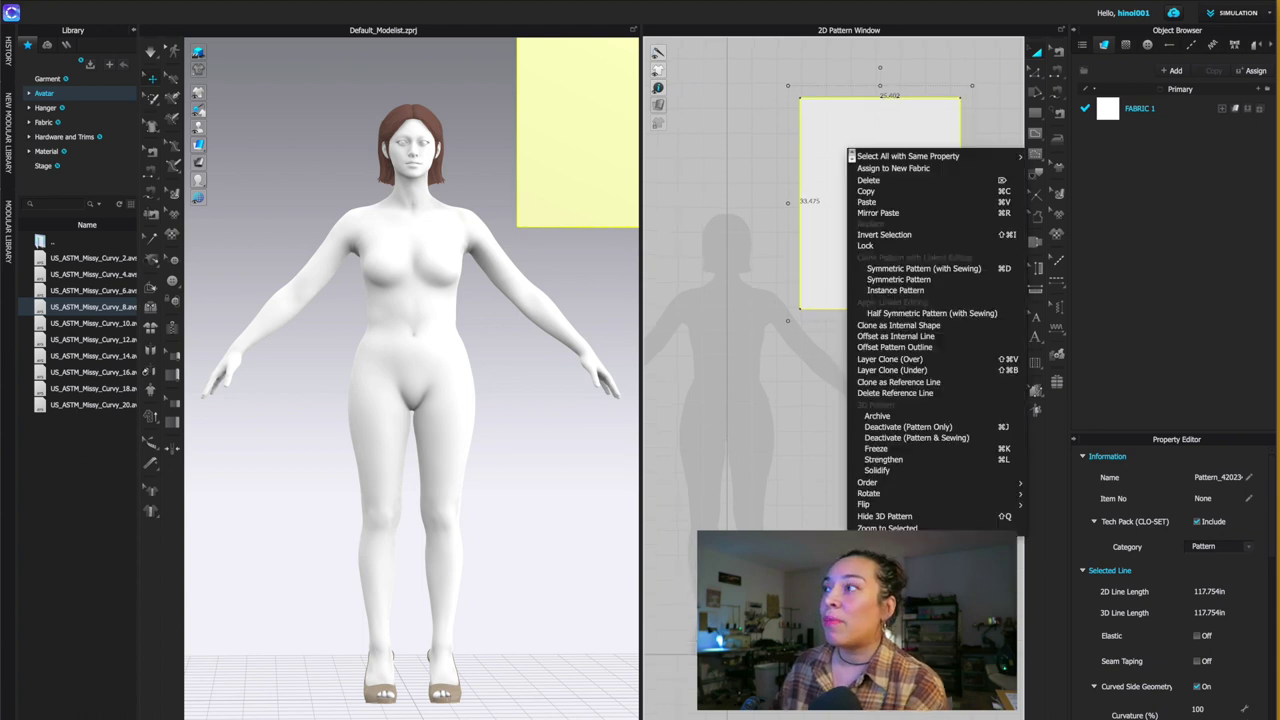
{"action": "left_click", "coordinate": [903, 440]}
{"action": "right_click", "coordinate": [840, 246]}
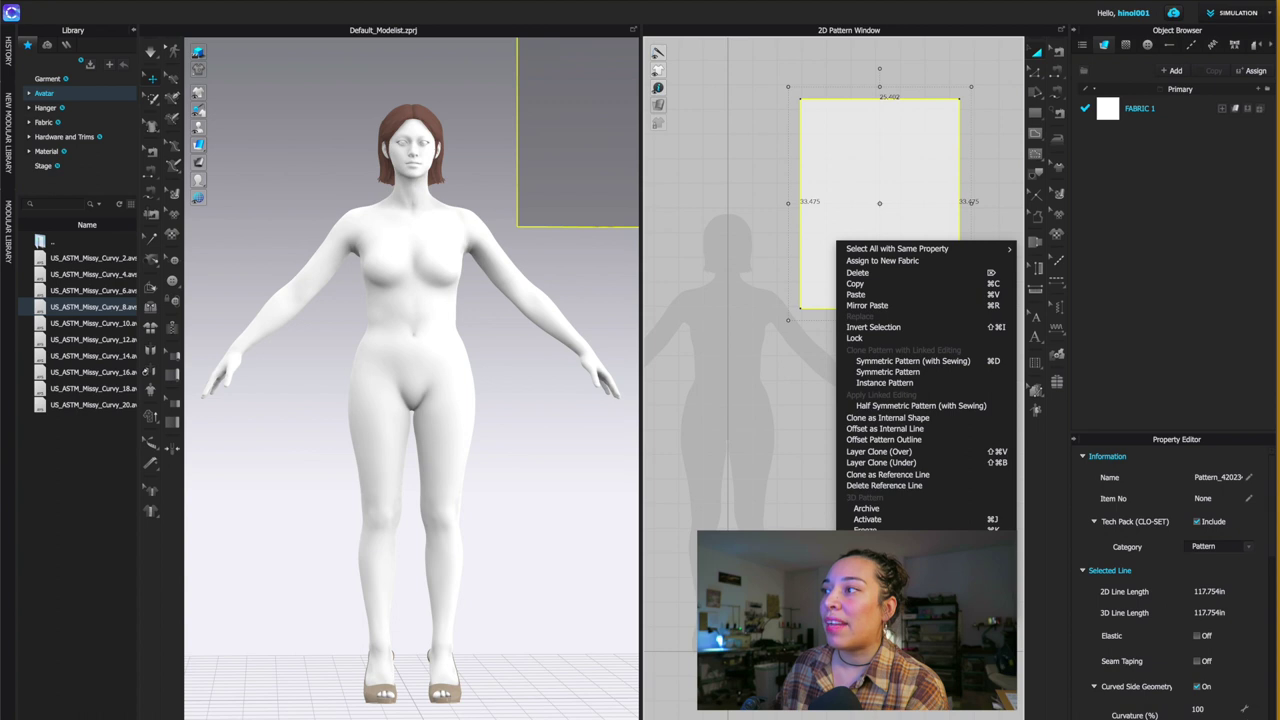
{"action": "left_click", "coordinate": [867, 519]}
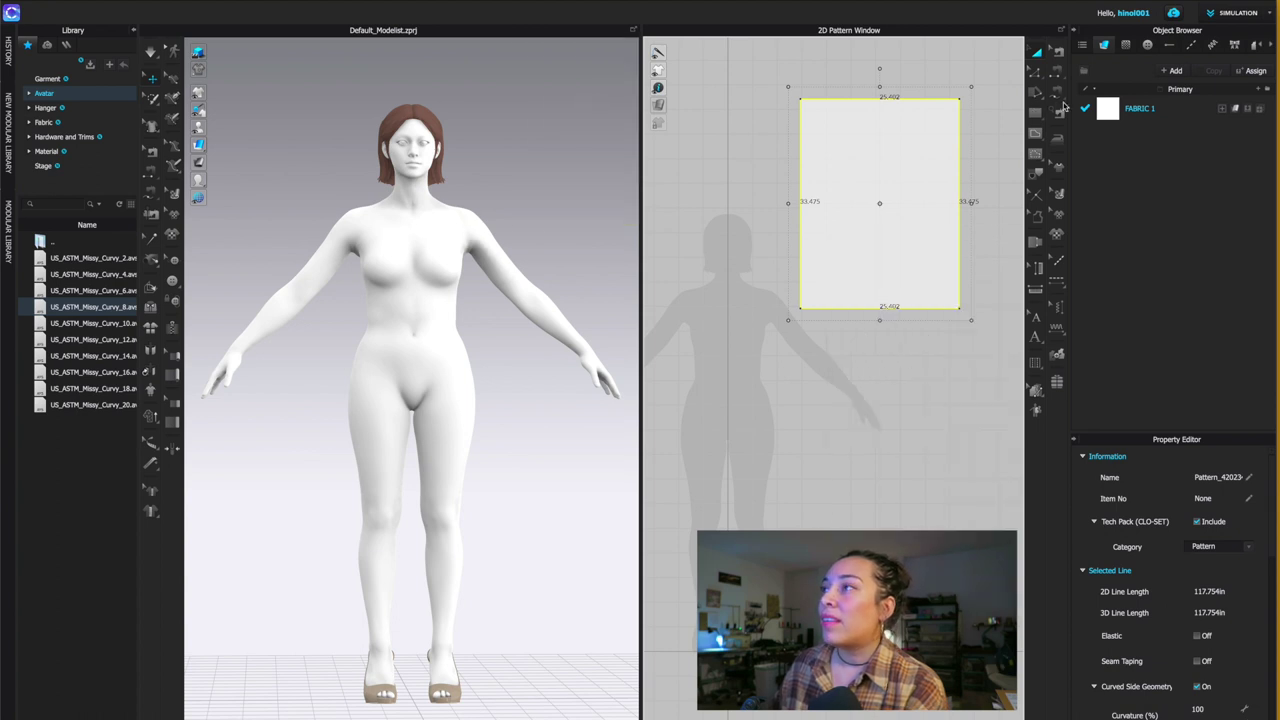
- Apply the Tinker Bell image to the rectangle pattern as a regular texture
{"action": "left_click", "coordinate": [759, 205]}
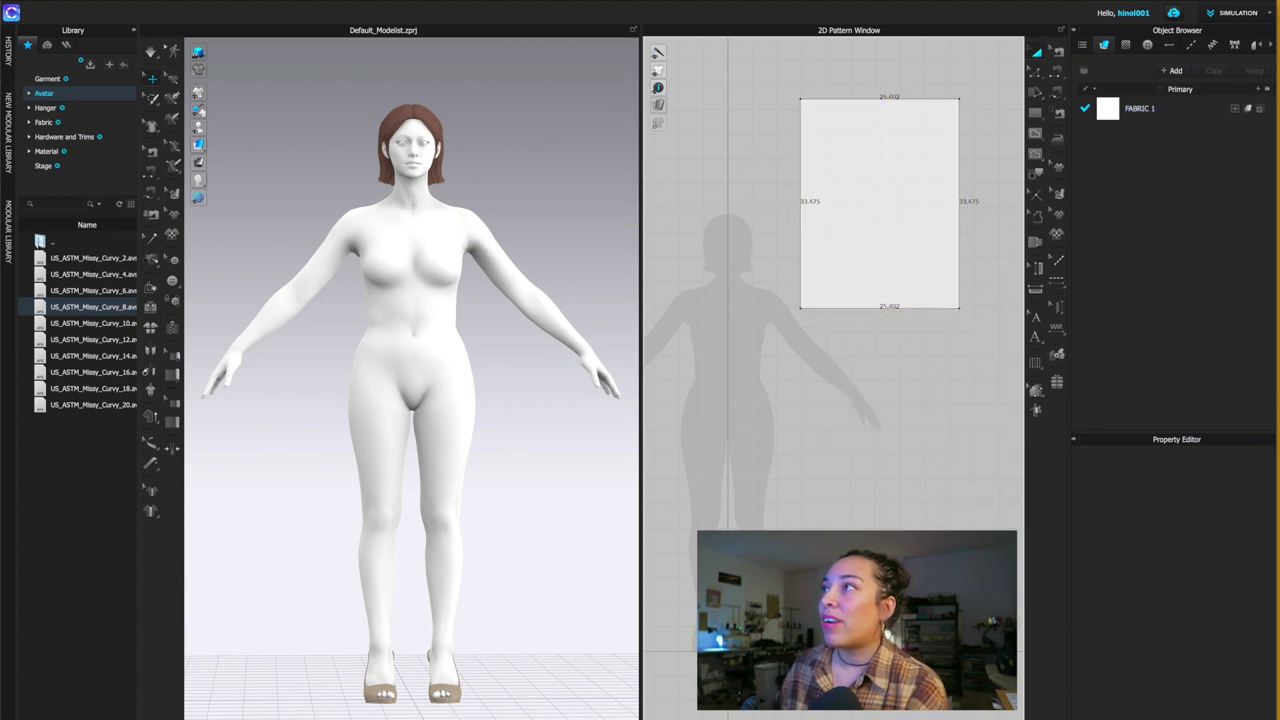
{"action": "left_click_drag", "start_coordinate": [1270, 46], "coordinate": [845, 185]}
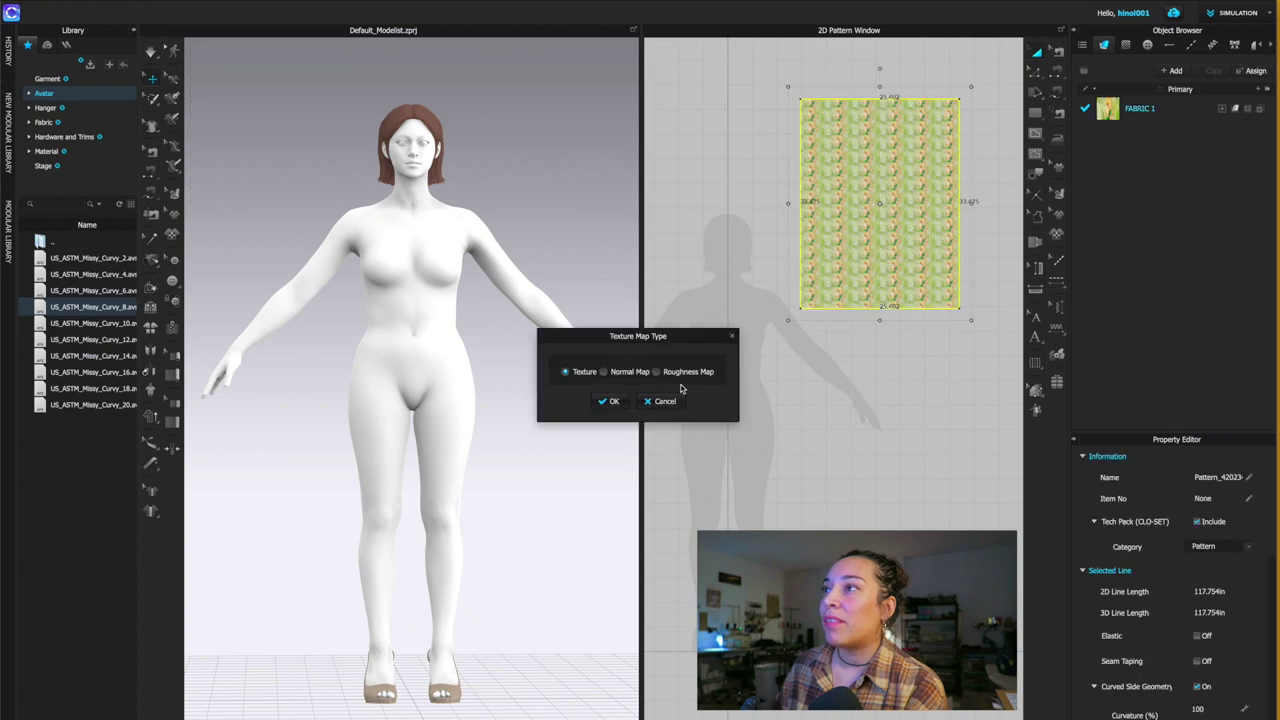
{"action": "left_click", "coordinate": [607, 401]}
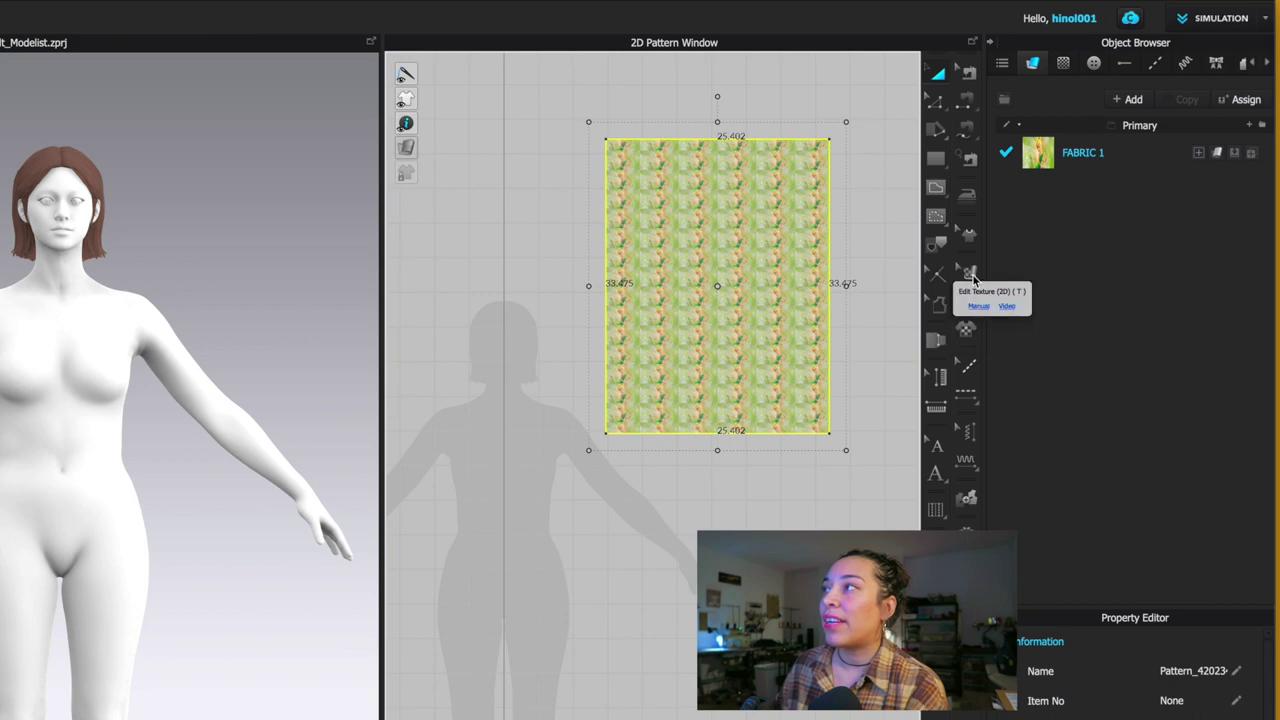
- Scale the Tinker Bell texture into one large image and nudge the pattern up-right
{"action": "left_click", "coordinate": [971, 275]}
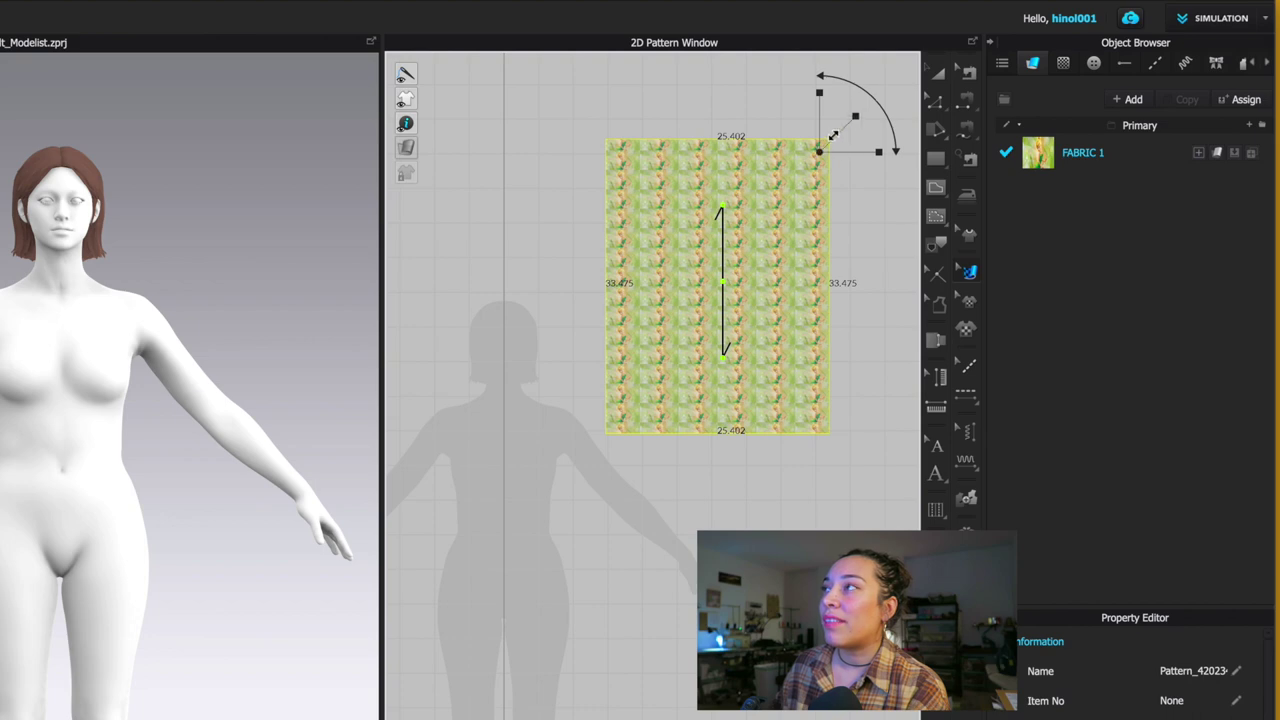
{"action": "left_click_drag", "start_coordinate": [855, 116], "coordinate": [854, 114]}
{"action": "left_click_drag", "start_coordinate": [722, 283], "coordinate": [965, 430]}
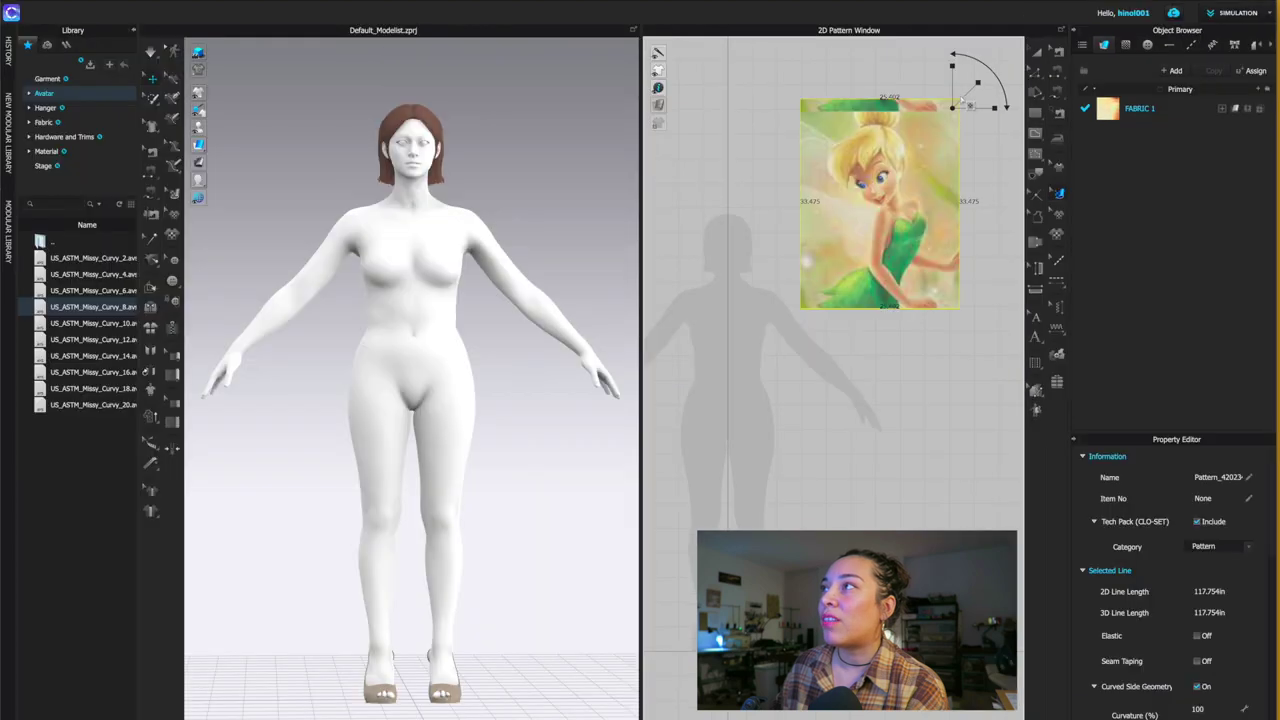
{"action": "left_click_drag", "start_coordinate": [969, 104], "coordinate": [915, 220]}
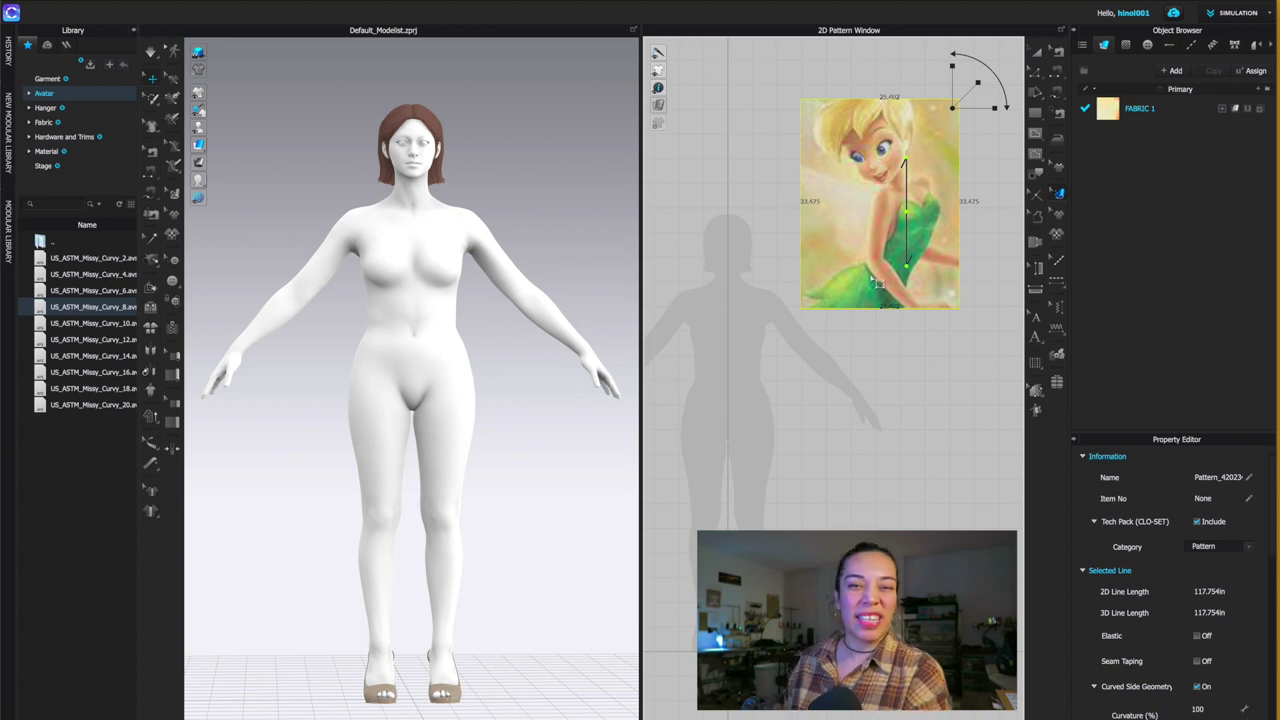
{"action": "left_click", "coordinate": [1036, 52]}
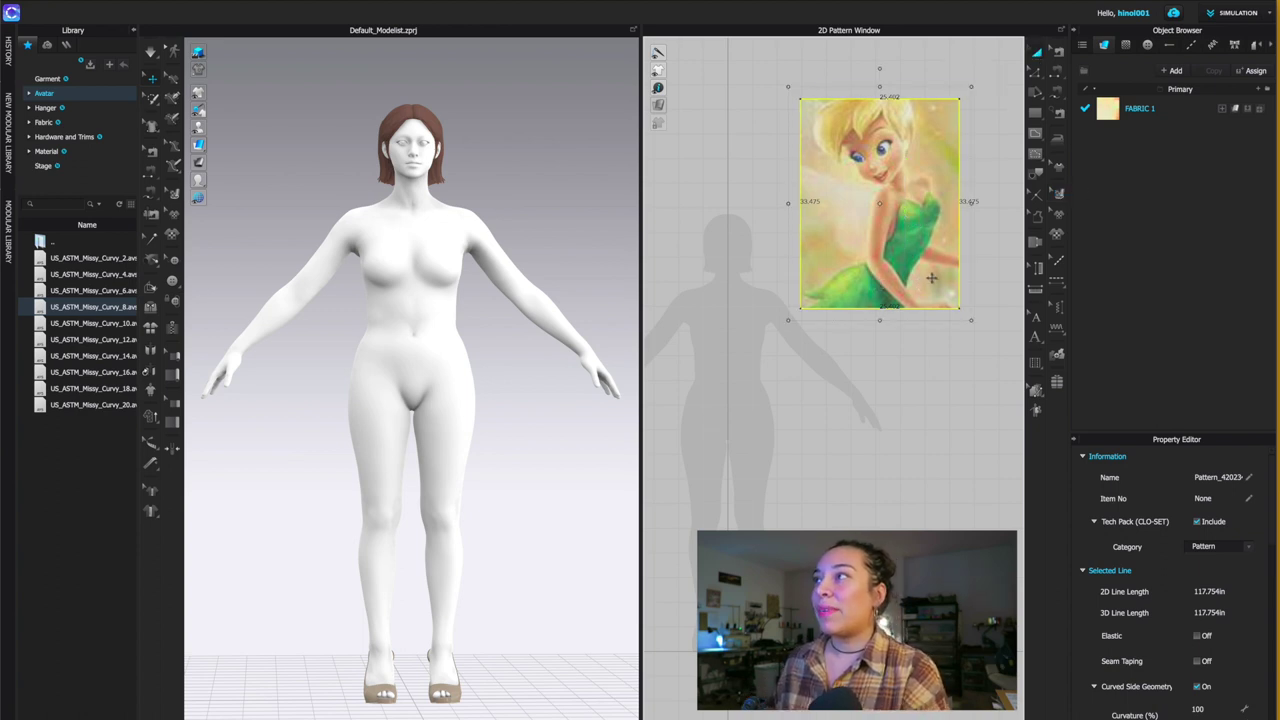
{"action": "left_click_drag", "start_coordinate": [880, 250], "coordinate": [902, 216]}
{"action": "left_click", "coordinate": [914, 380]}
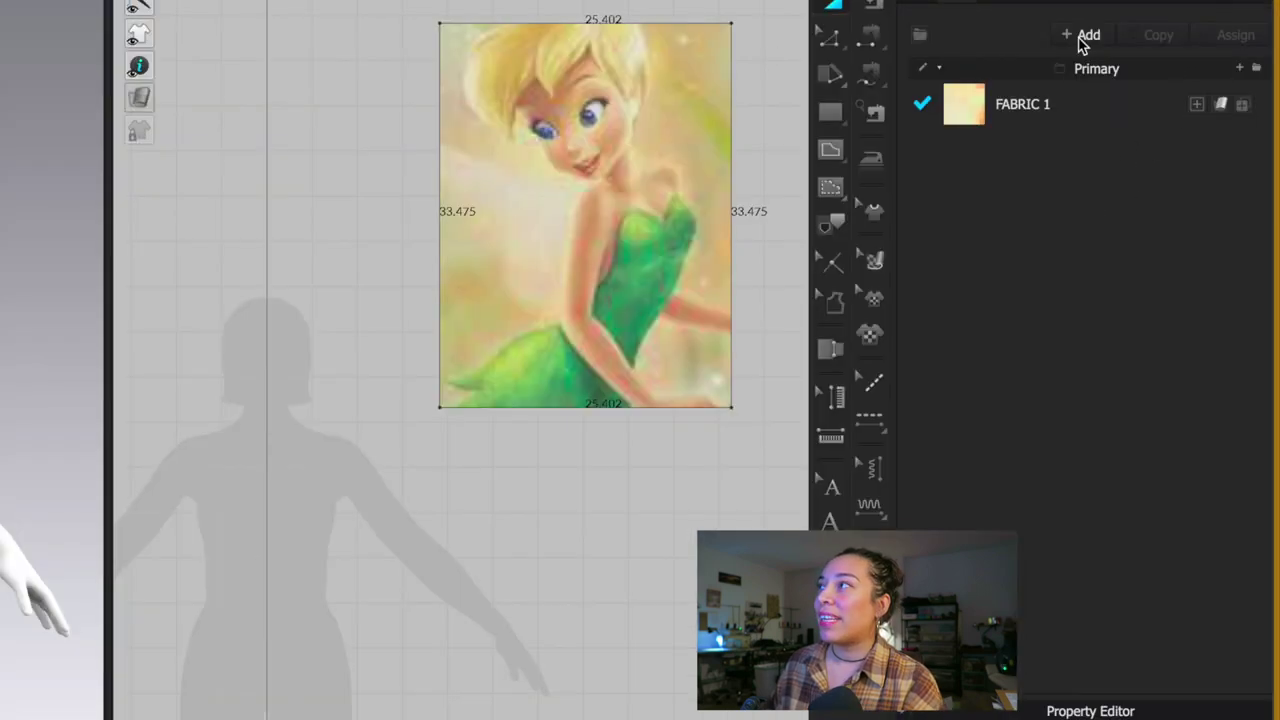
- Add FABRIC 2 with the Fabric_Silk/Satin type and a dark green colour
{"action": "left_click", "coordinate": [1082, 35]}
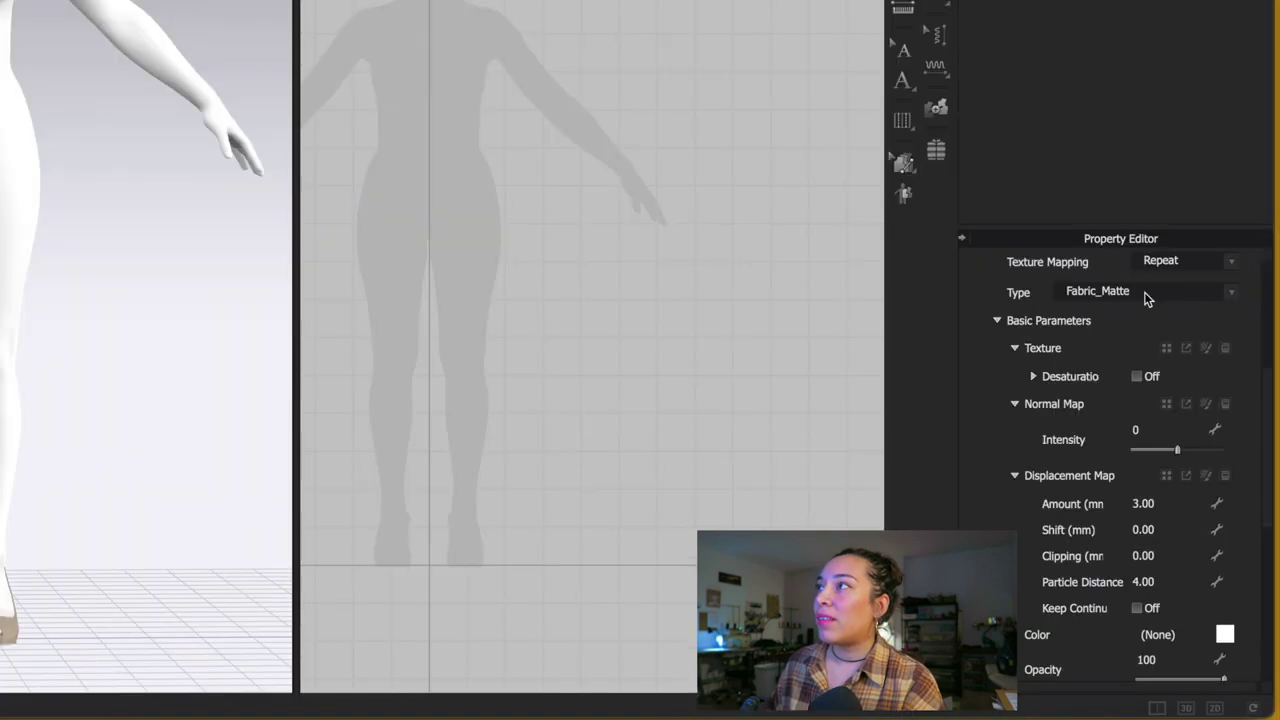
{"action": "left_click", "coordinate": [1143, 294]}
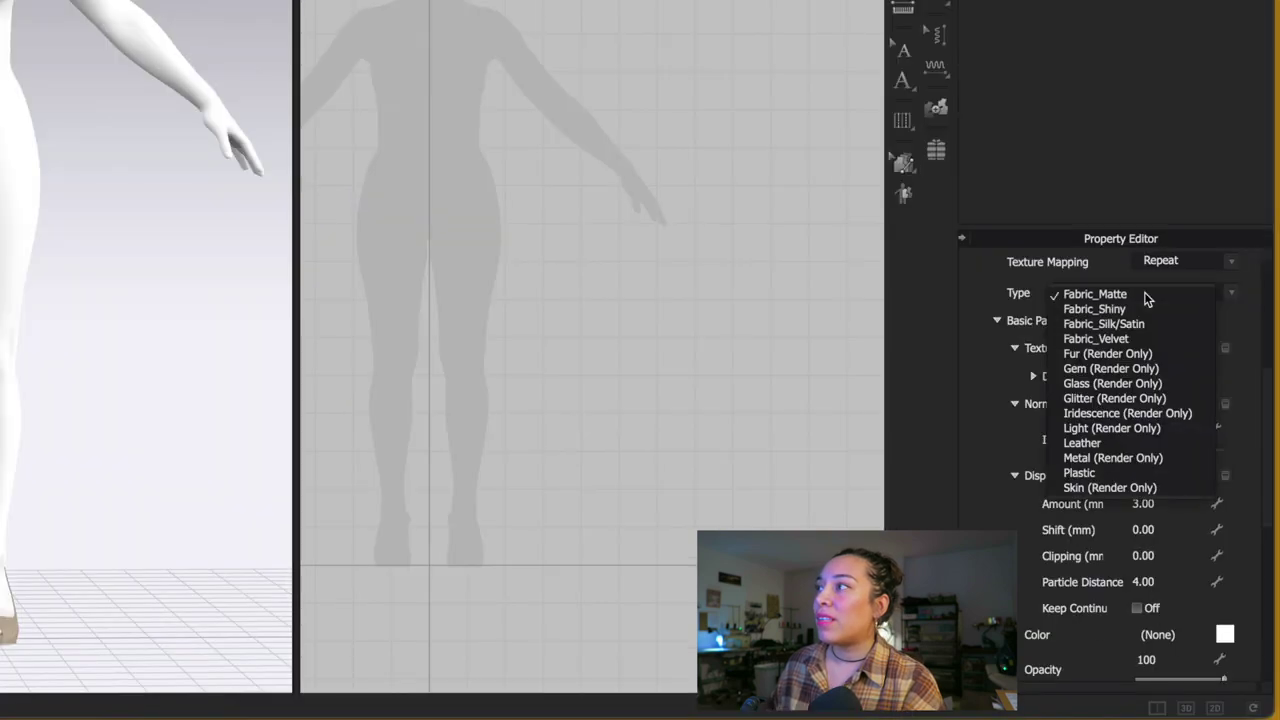
{"action": "left_click", "coordinate": [1104, 323]}
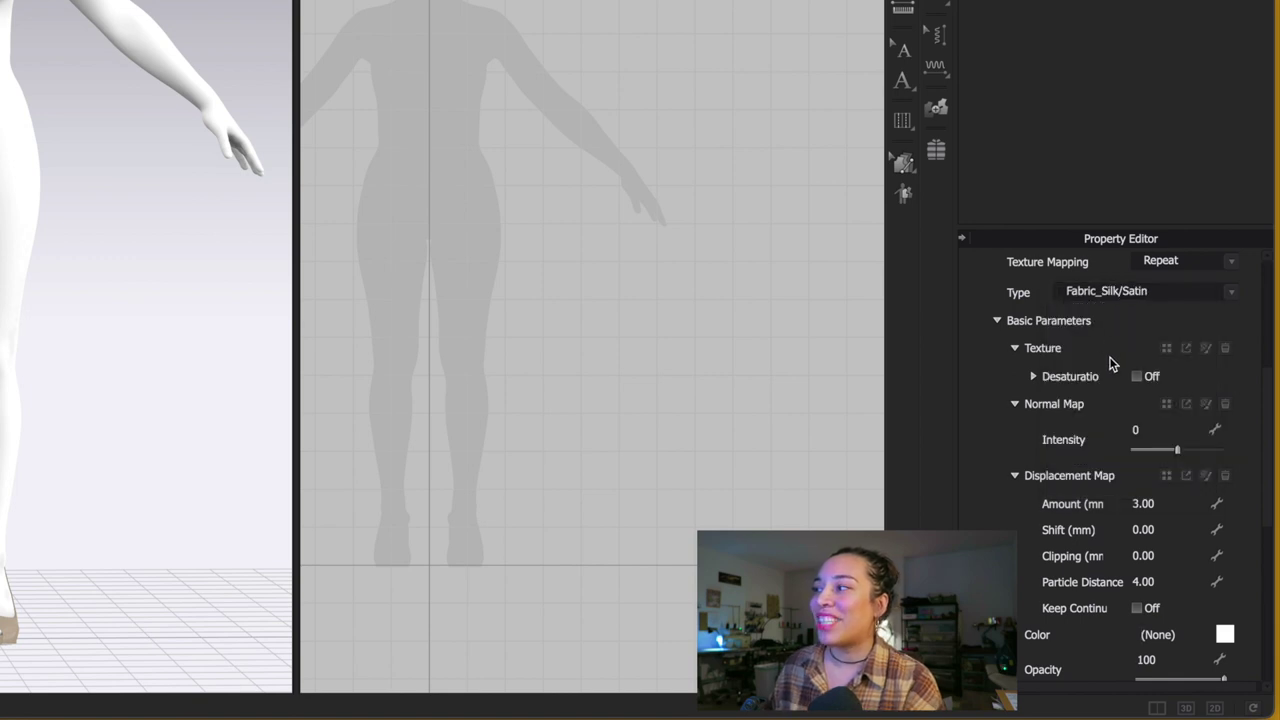
{"action": "scroll", "coordinate": [1109, 366], "scroll_direction": "down", "scroll_amount": 2}
{"action": "left_click", "coordinate": [1225, 572]}
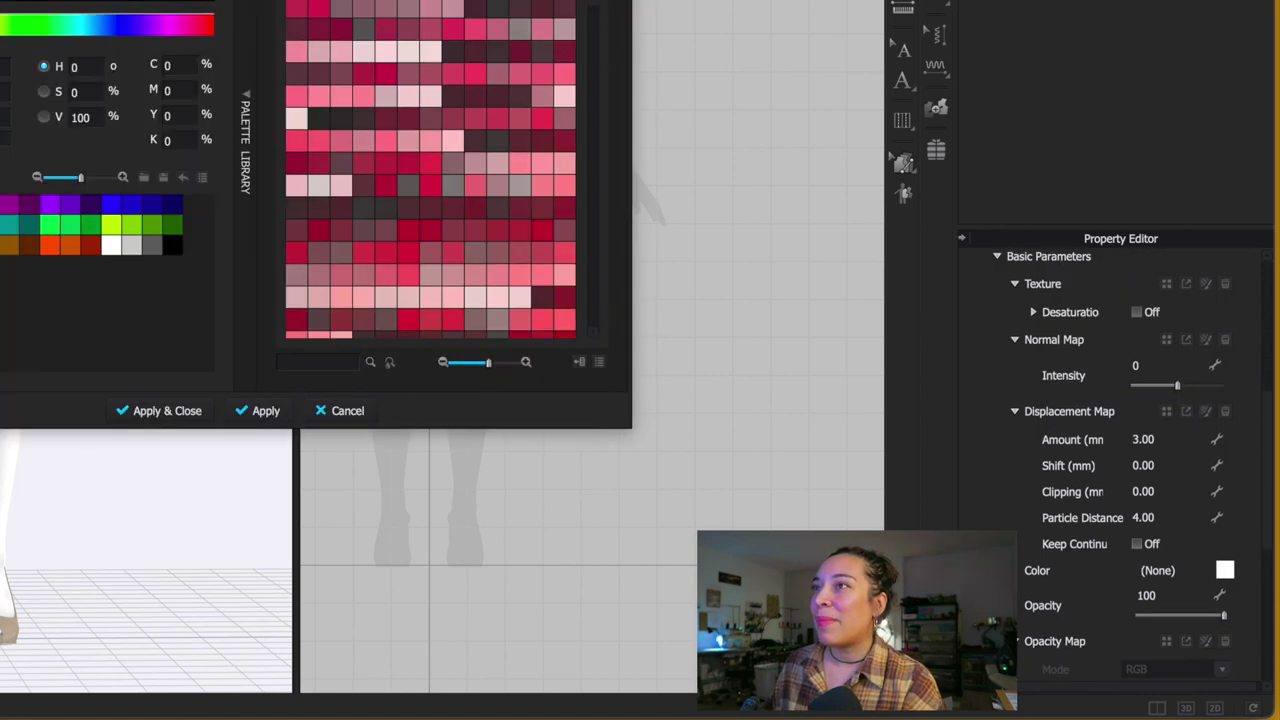
{"action": "left_click", "coordinate": [35, 26]}
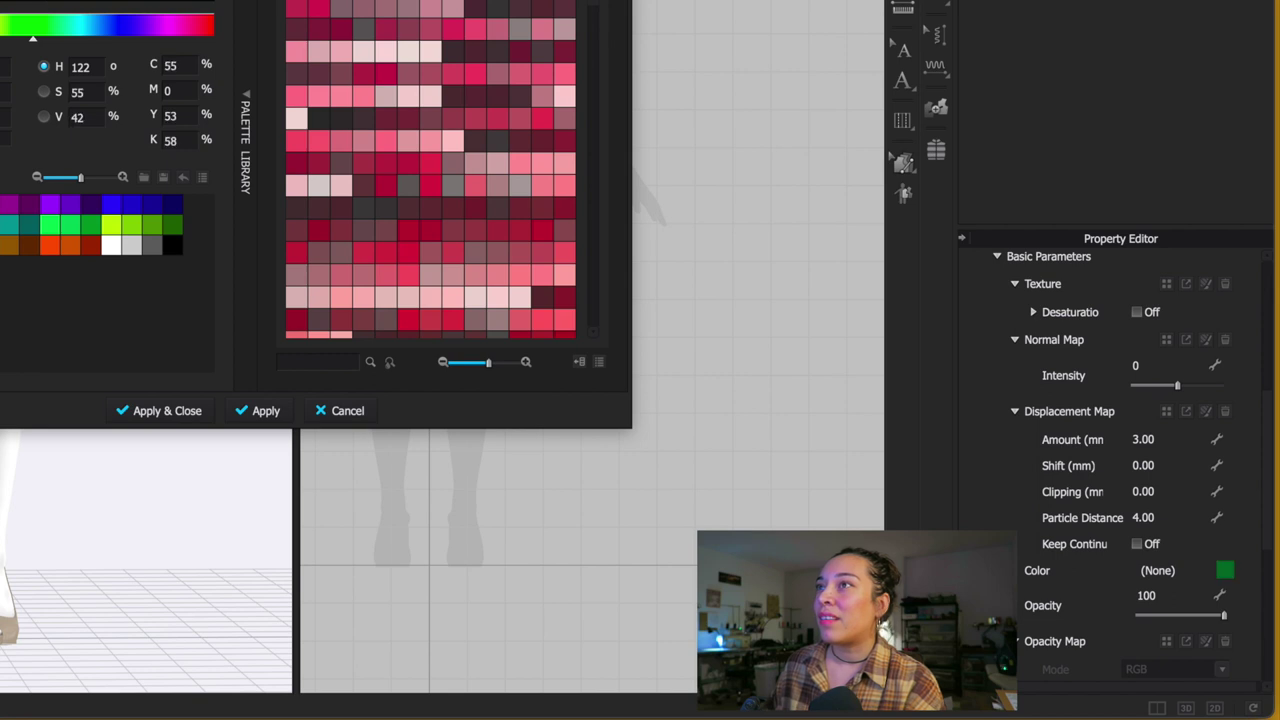
{"action": "left_click", "coordinate": [165, 411]}
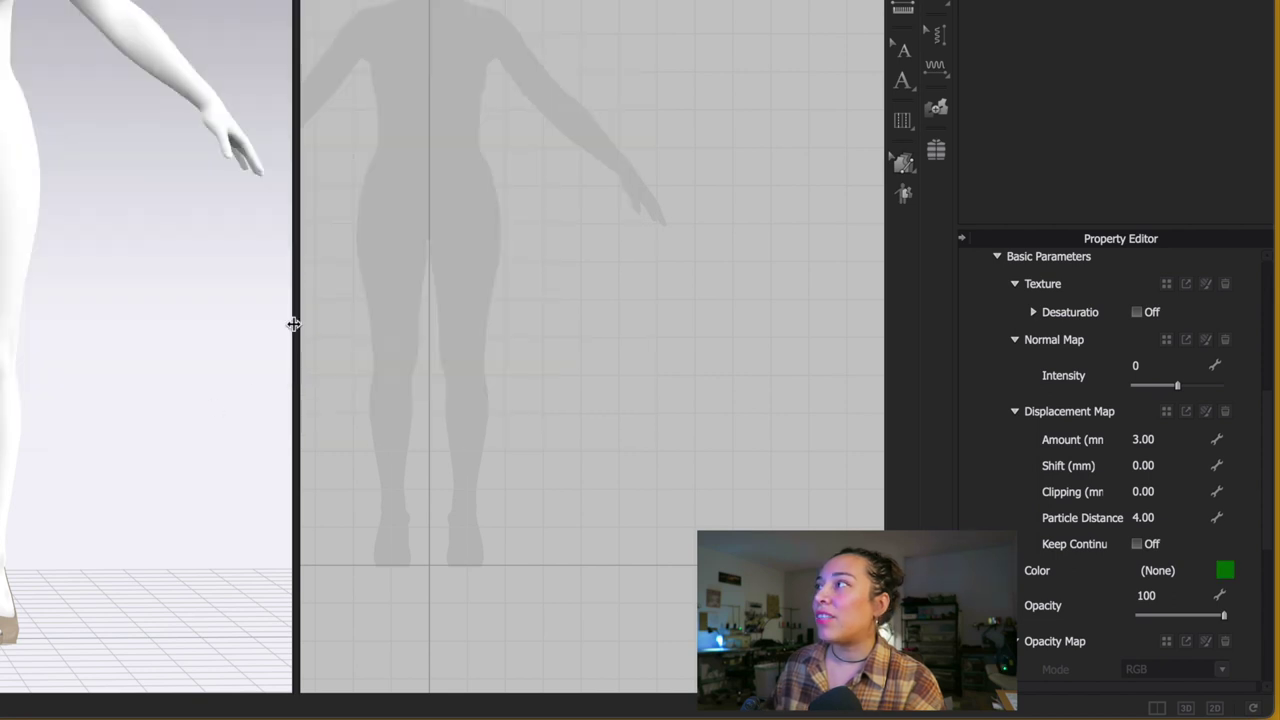
{"action": "scroll", "coordinate": [1113, 310], "scroll_direction": "down", "scroll_amount": 9}
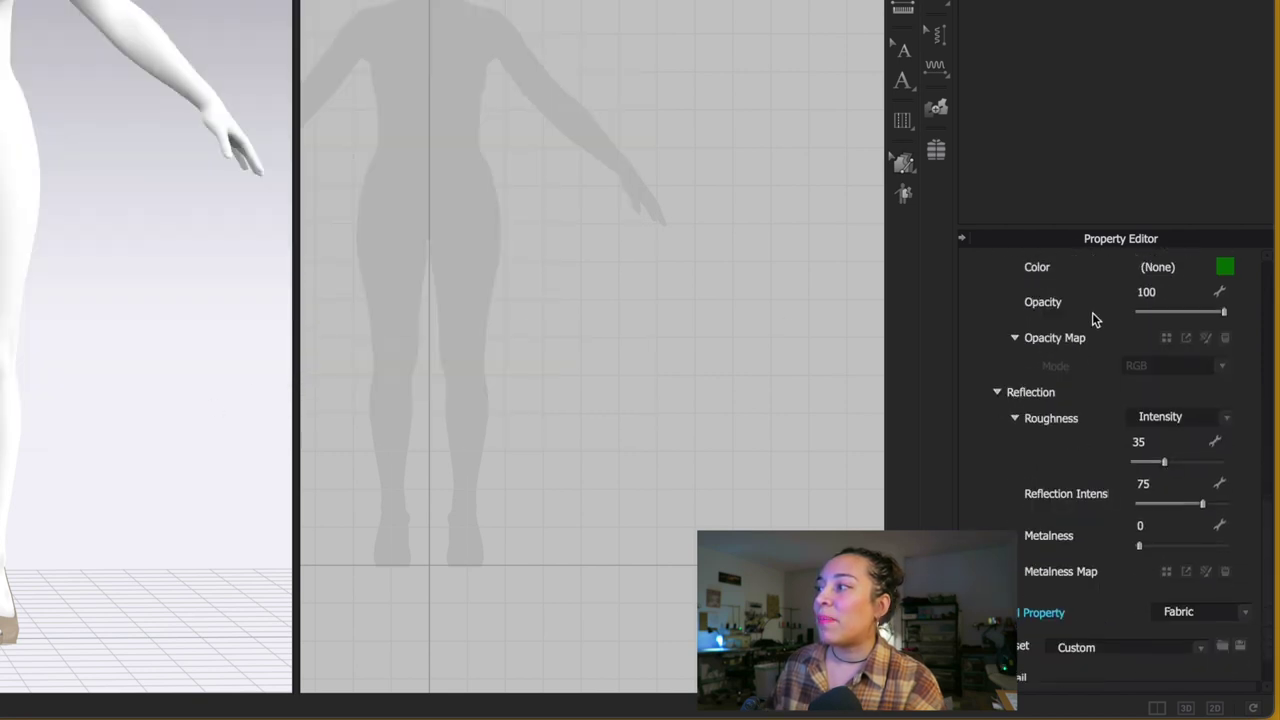
{"action": "scroll", "coordinate": [1094, 330], "scroll_direction": "down", "scroll_amount": 2}
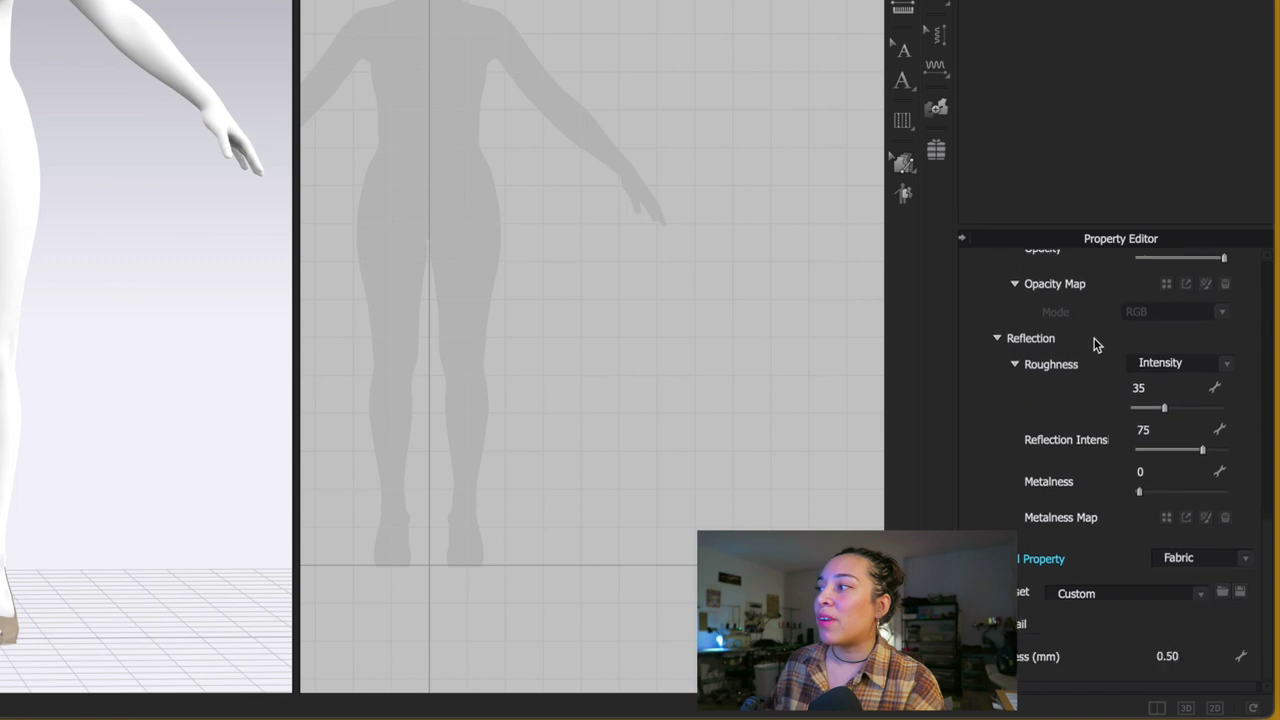
{"action": "left_click", "coordinate": [1118, 595]}
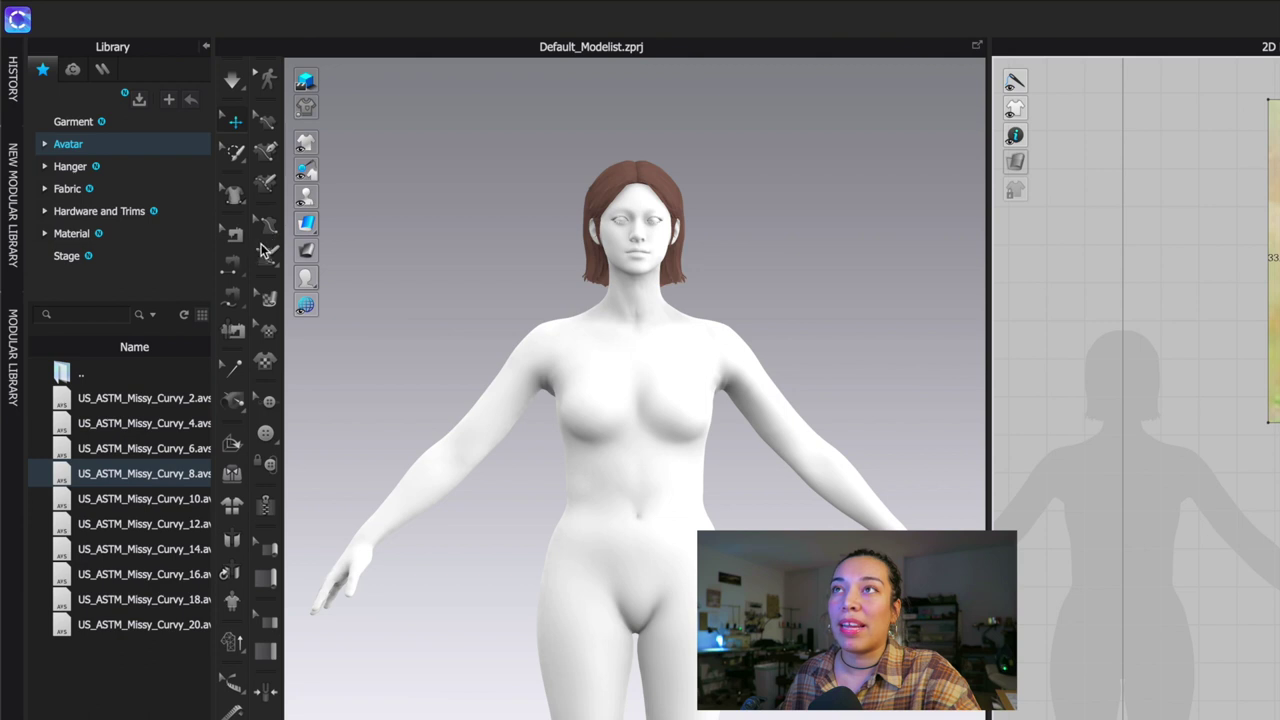
- Switch the 3D Pen (Avatar) tool to its Flatten mode
{"action": "mouse_move", "coordinate": [310, 243]}
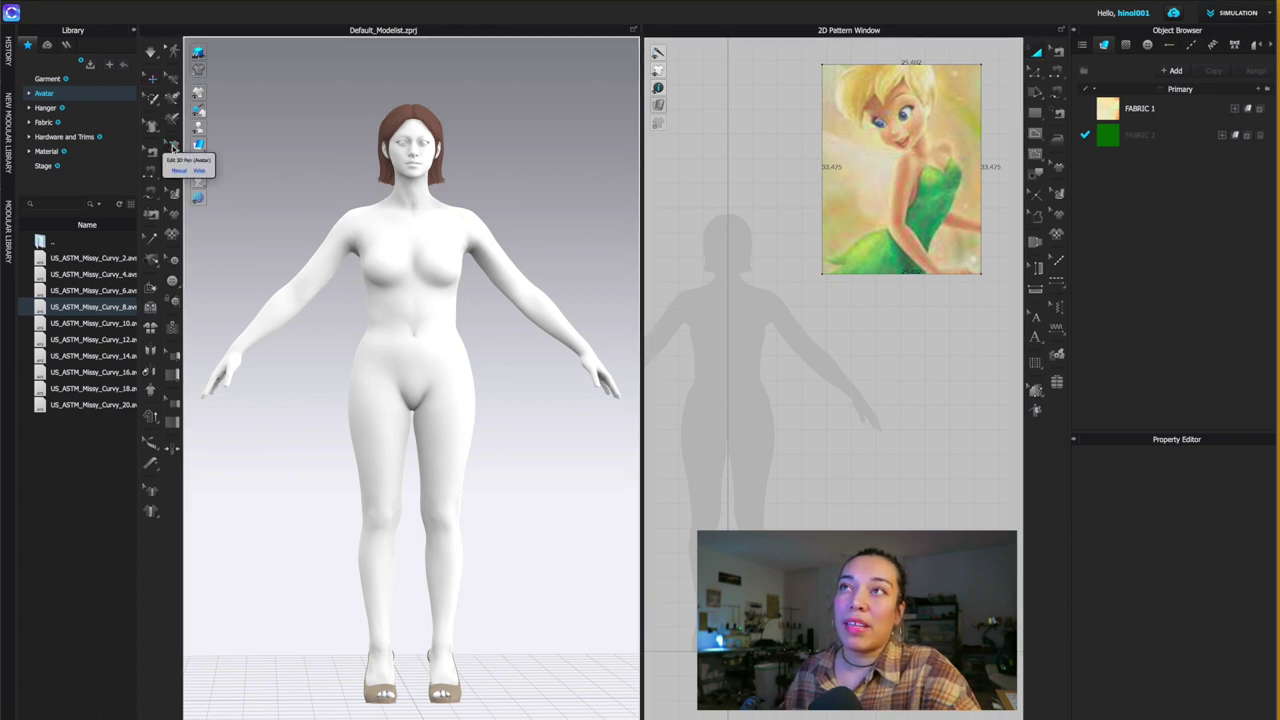
{"action": "left_click", "coordinate": [172, 146]}
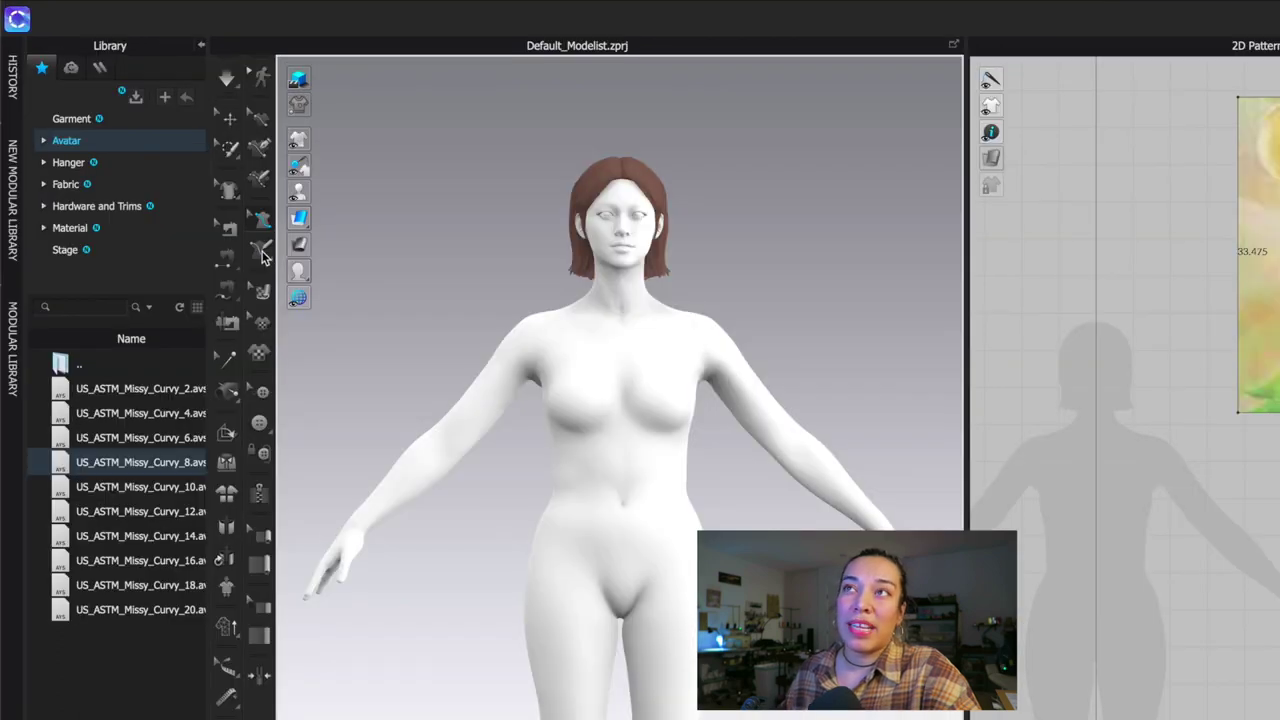
{"action": "left_click", "coordinate": [262, 255]}
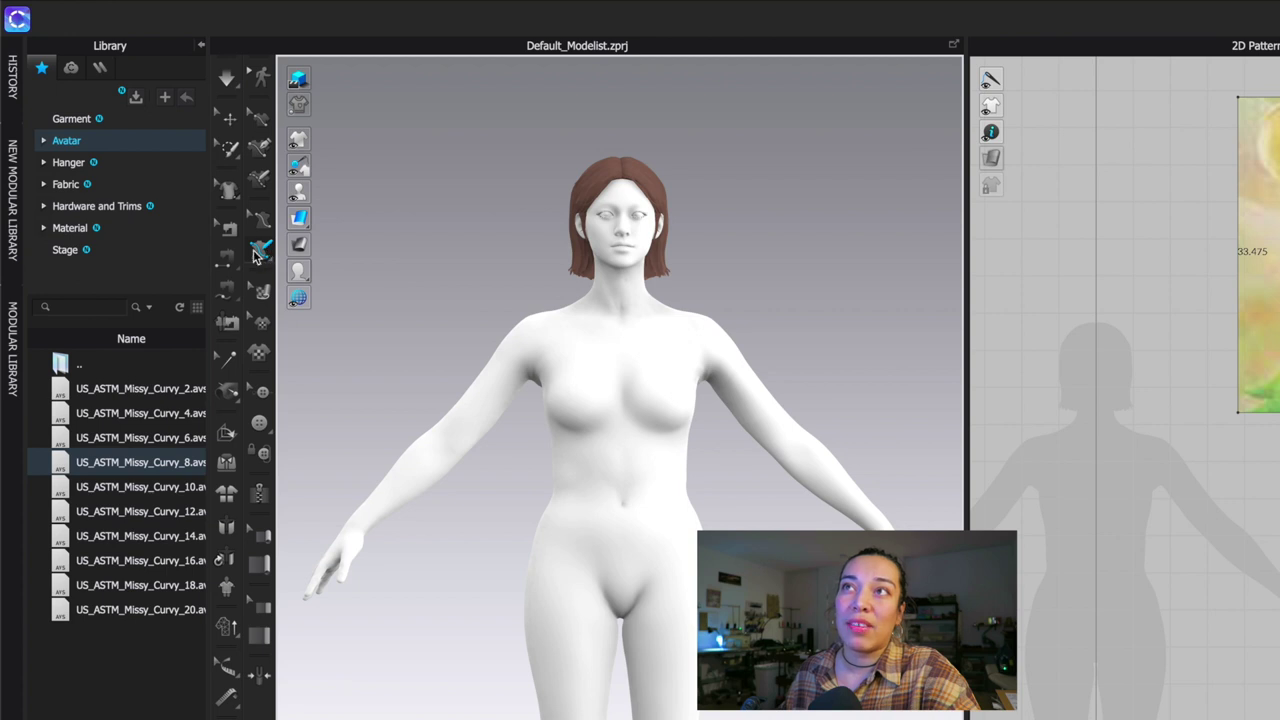
{"action": "left_click", "coordinate": [262, 254]}
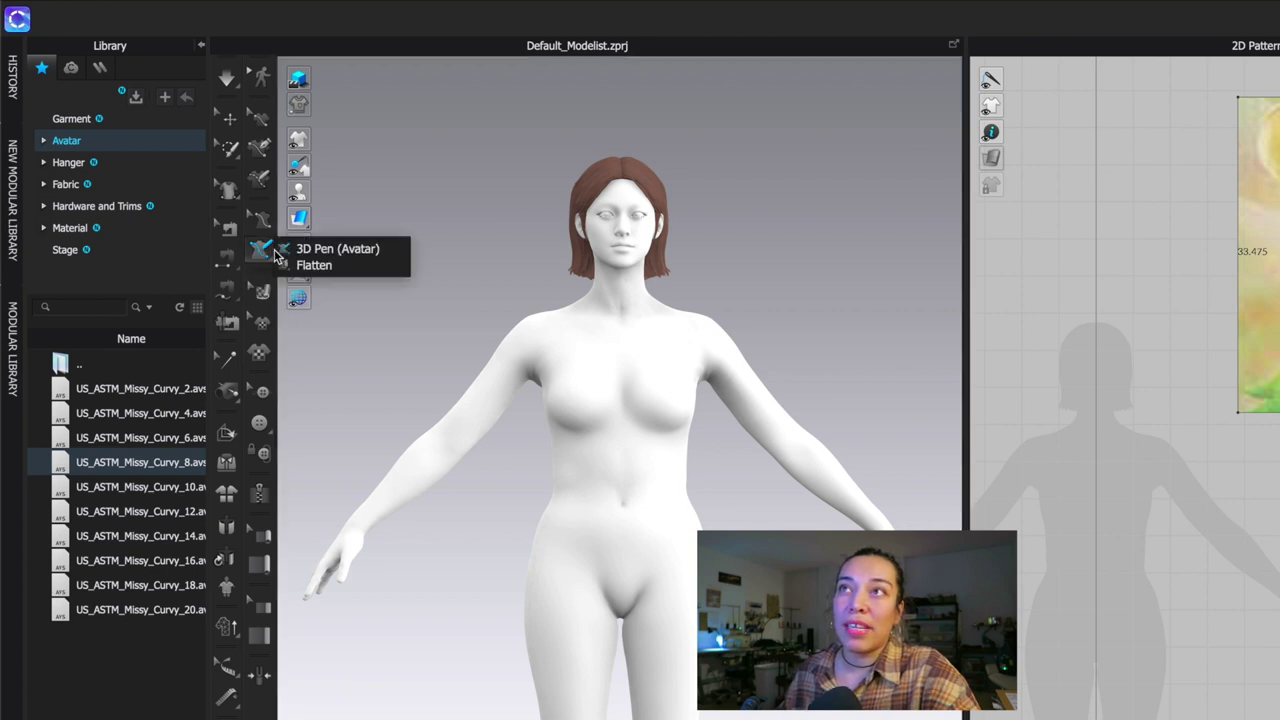
{"action": "left_click", "coordinate": [340, 264]}
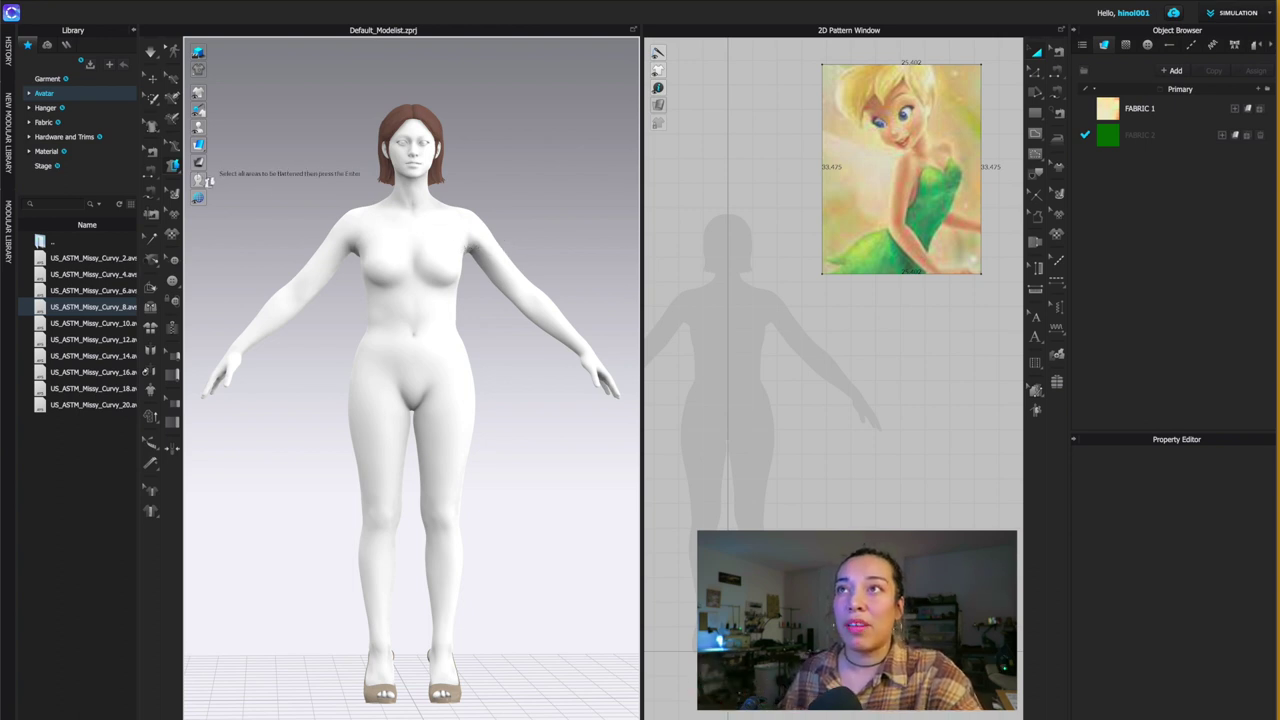
- Return to 3D Pen (Avatar) and try test points on the upper chest, discarding the unfinished line
{"action": "left_click", "coordinate": [173, 166]}
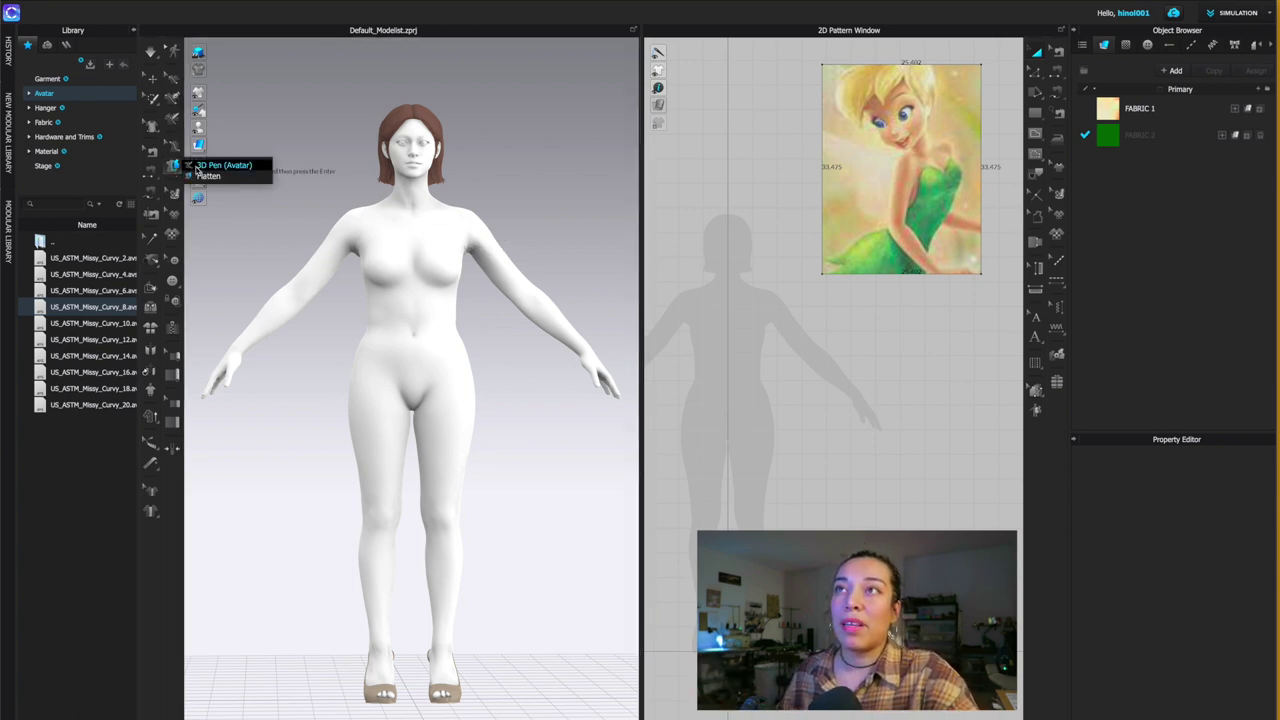
{"action": "left_click", "coordinate": [210, 165]}
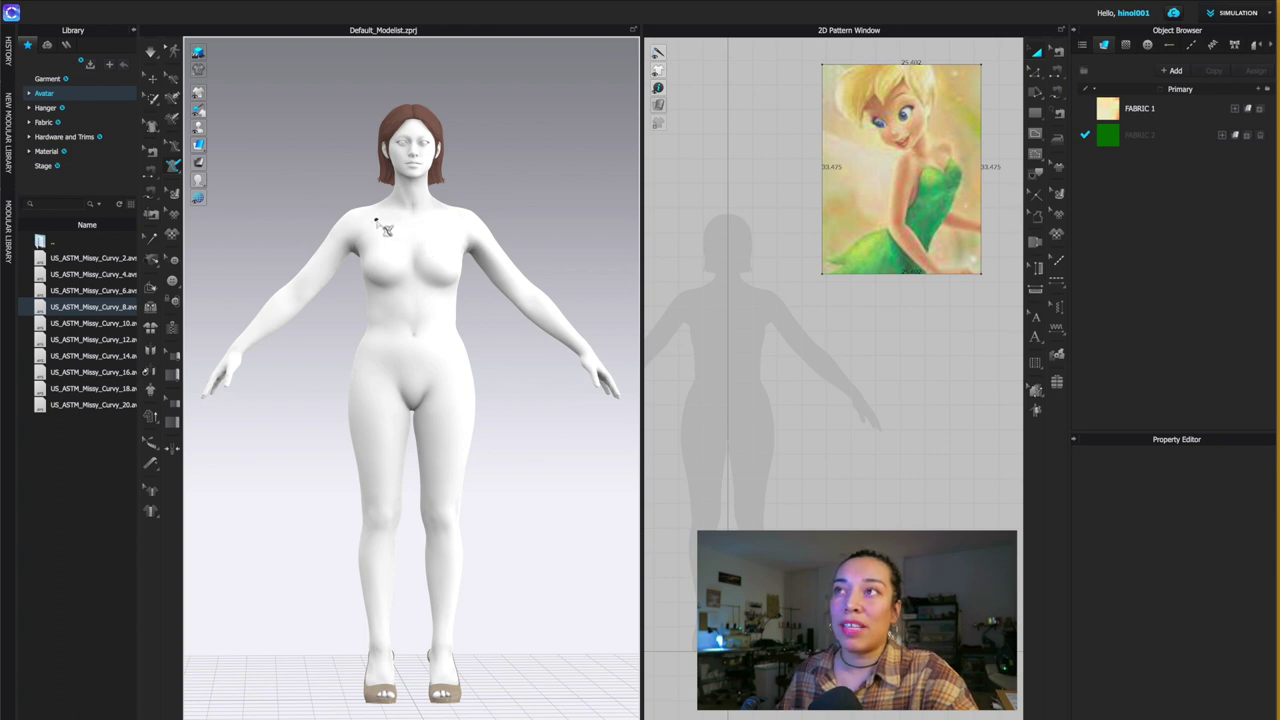
{"action": "left_click", "coordinate": [376, 220]}
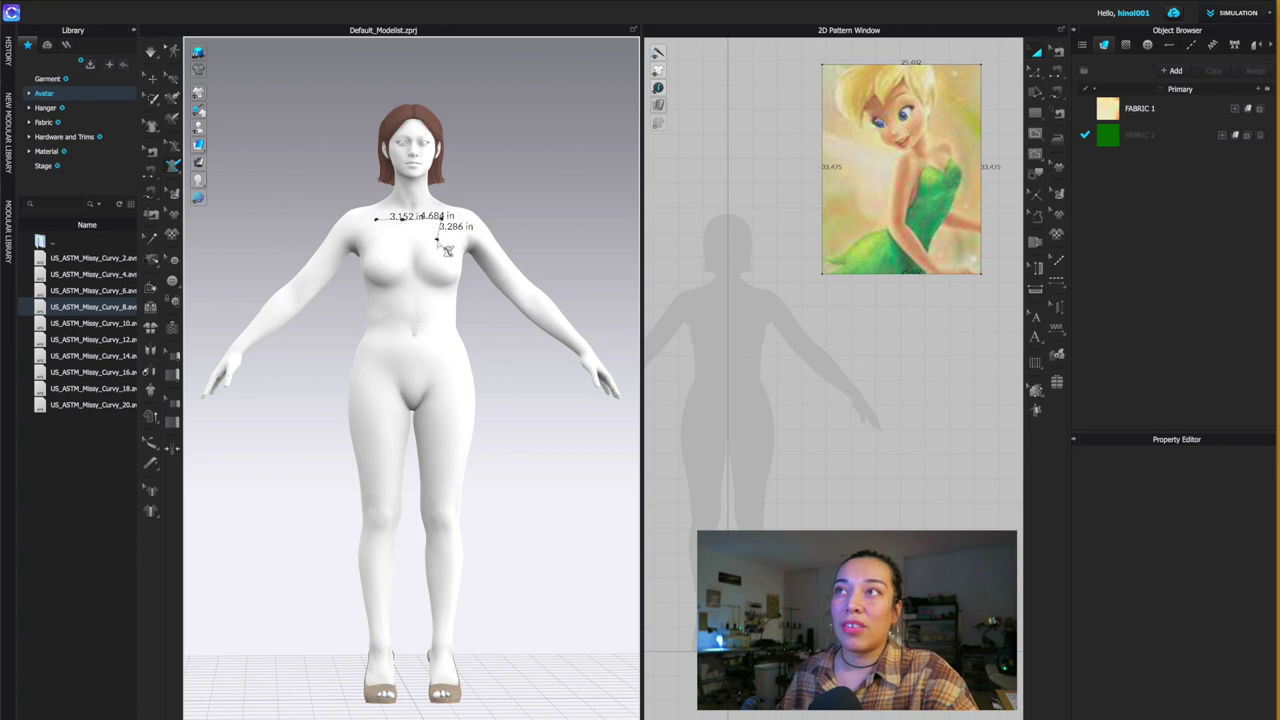
{"action": "left_click", "coordinate": [408, 240]}
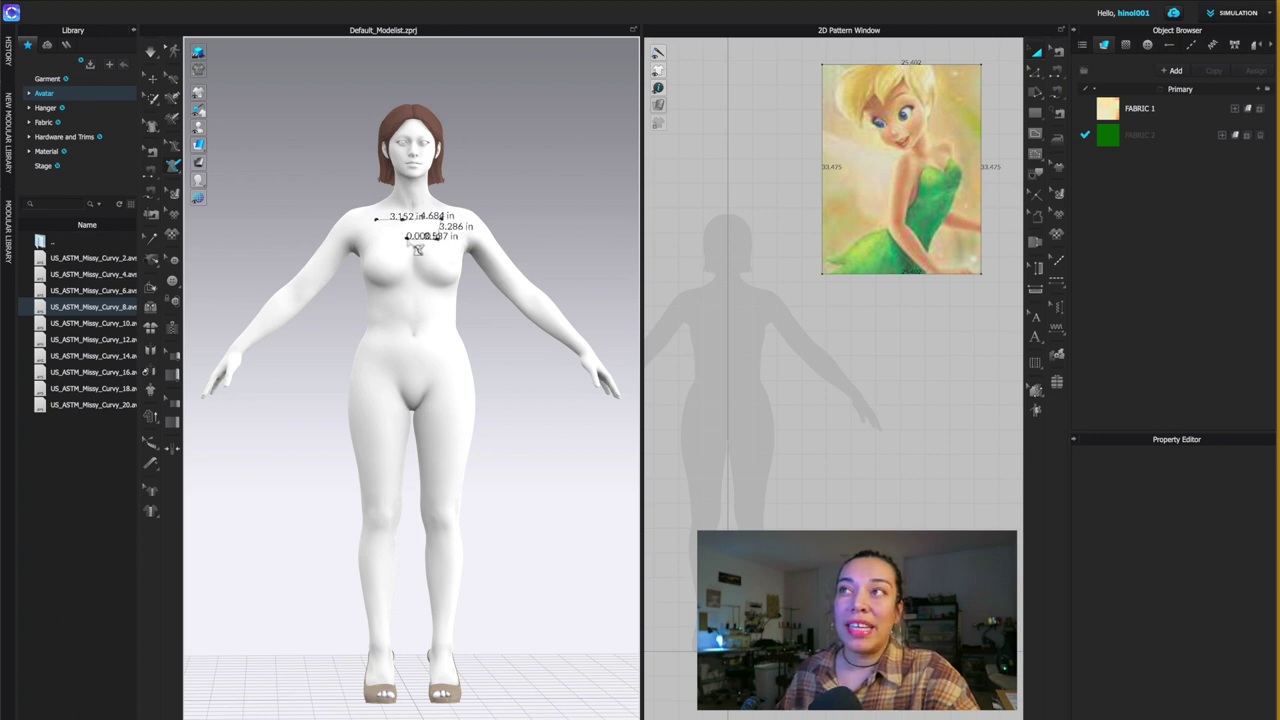
{"action": "left_click", "coordinate": [378, 238]}
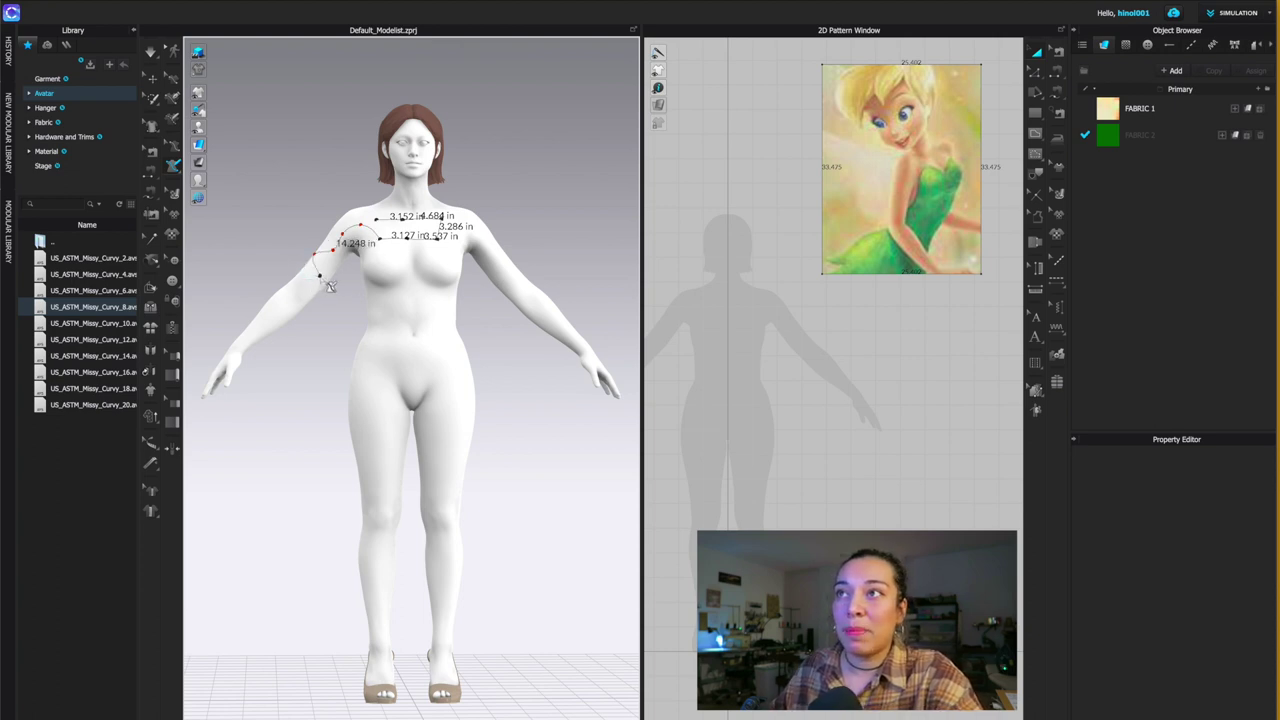
{"action": "key", "text": "Return"}
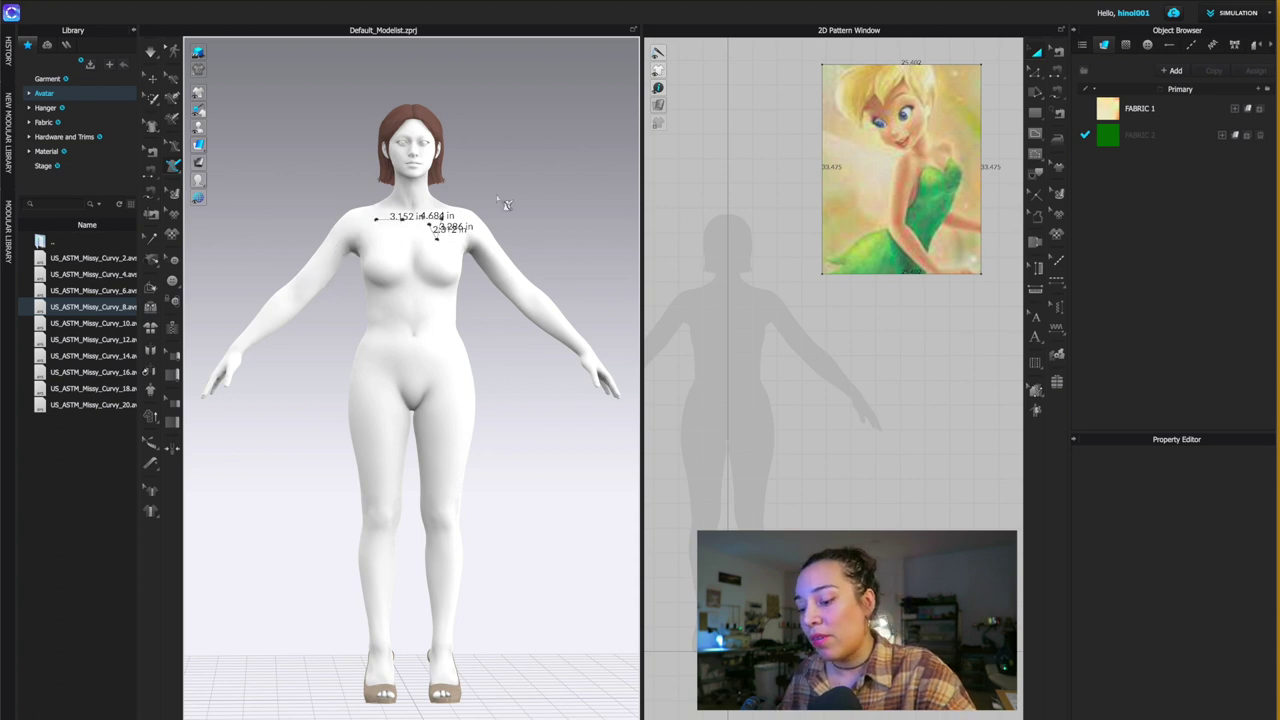
- Orbit and zoom the 3D view to bring the whole avatar body into view
{"action": "right_click_drag", "start_coordinate": [487, 206], "coordinate": [481, 178]}
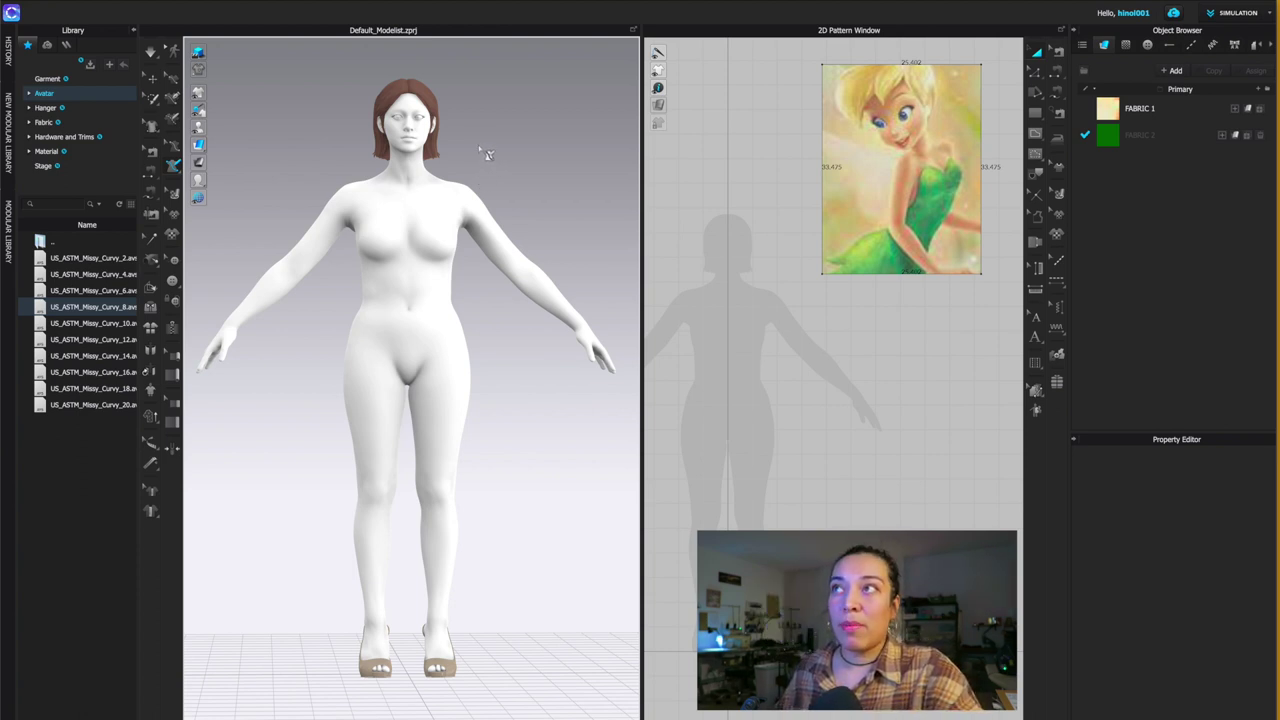
{"action": "right_click_drag", "start_coordinate": [487, 154], "coordinate": [520, 190]}
{"action": "scroll", "coordinate": [544, 220], "scroll_direction": "up", "scroll_amount": 2}
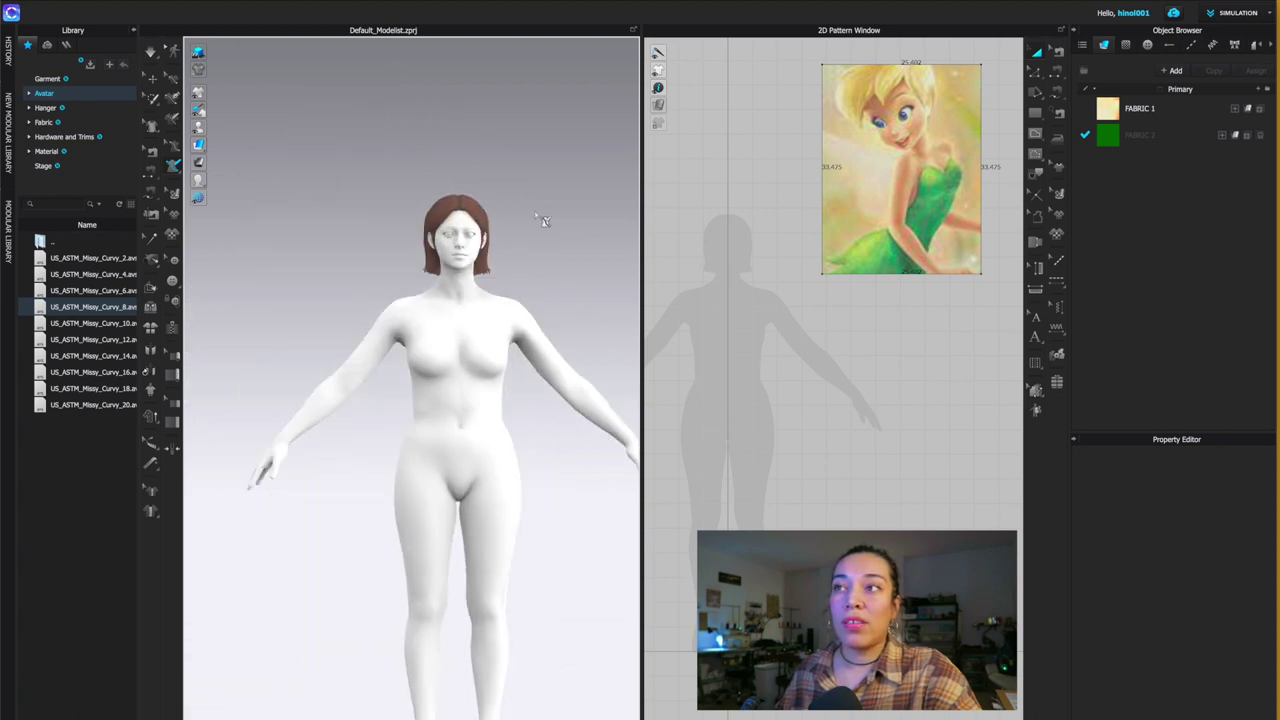
{"action": "middle_click_drag", "start_coordinate": [544, 220], "coordinate": [500, 183]}
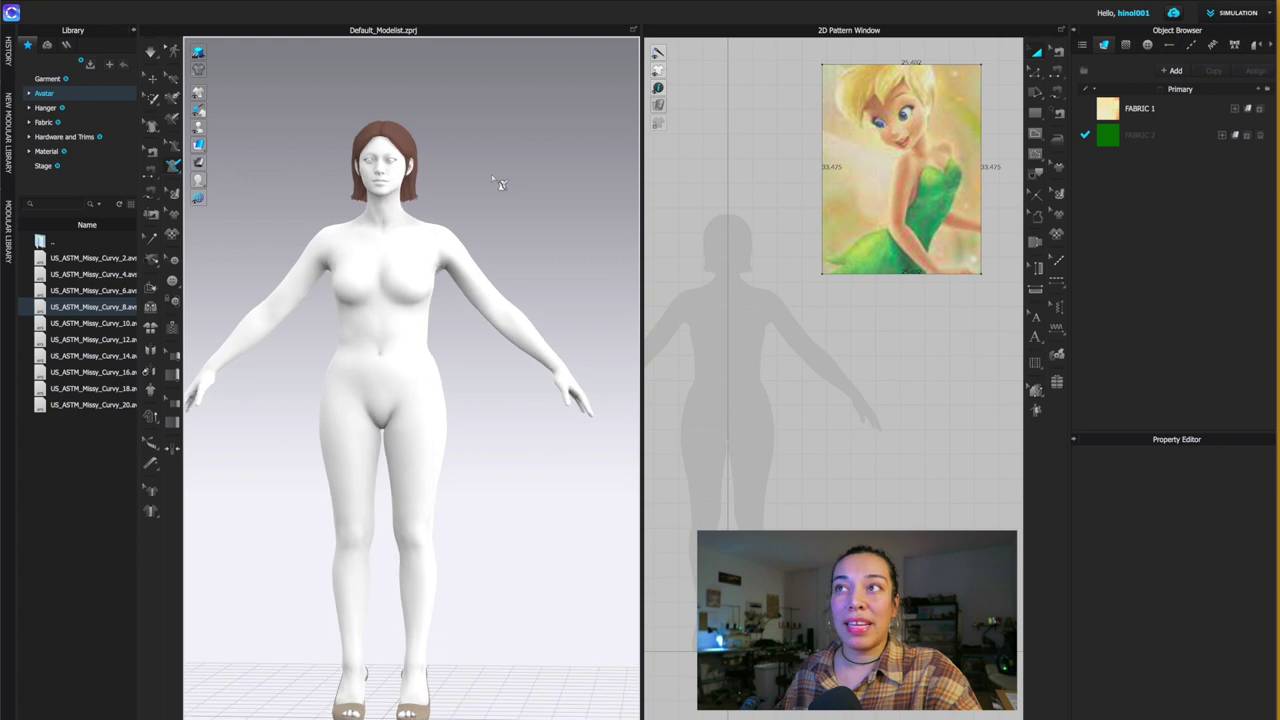
{"action": "mouse_move", "coordinate": [501, 183]}
{"action": "right_mouse_down"}
{"action": "mouse_move", "coordinate": [449, 183]}
{"action": "mouse_move", "coordinate": [523, 180]}
{"action": "mouse_move", "coordinate": [491, 177]}
{"action": "mouse_move", "coordinate": [503, 183]}
{"action": "right_mouse_up"}
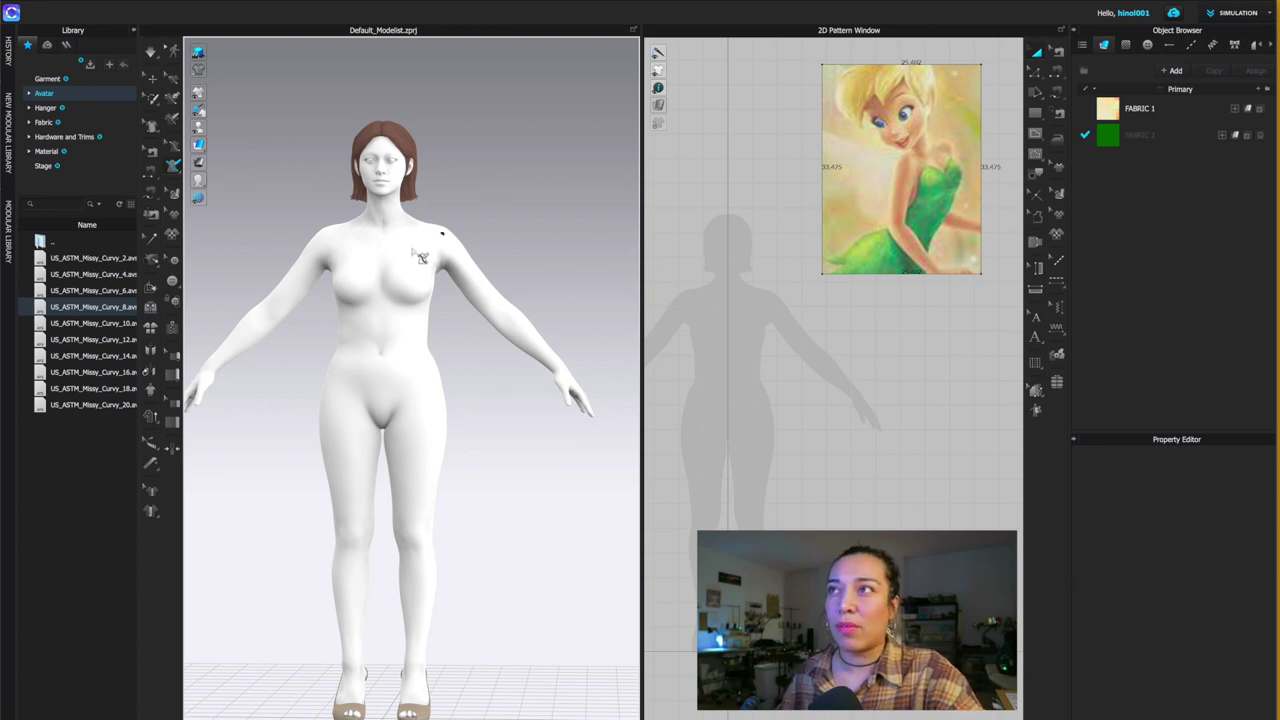
{"action": "scroll", "coordinate": [400, 253], "scroll_direction": "up", "scroll_amount": 3}
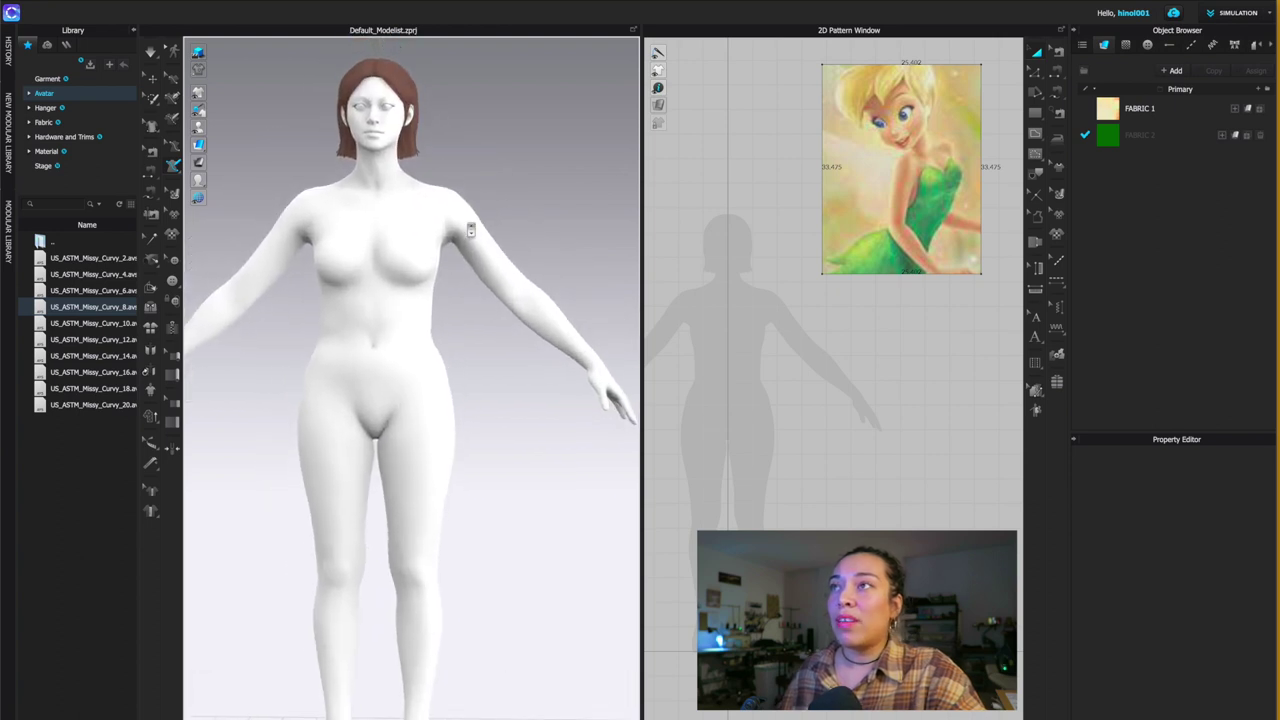
{"action": "scroll", "coordinate": [470, 230], "scroll_direction": "up", "scroll_amount": 2}
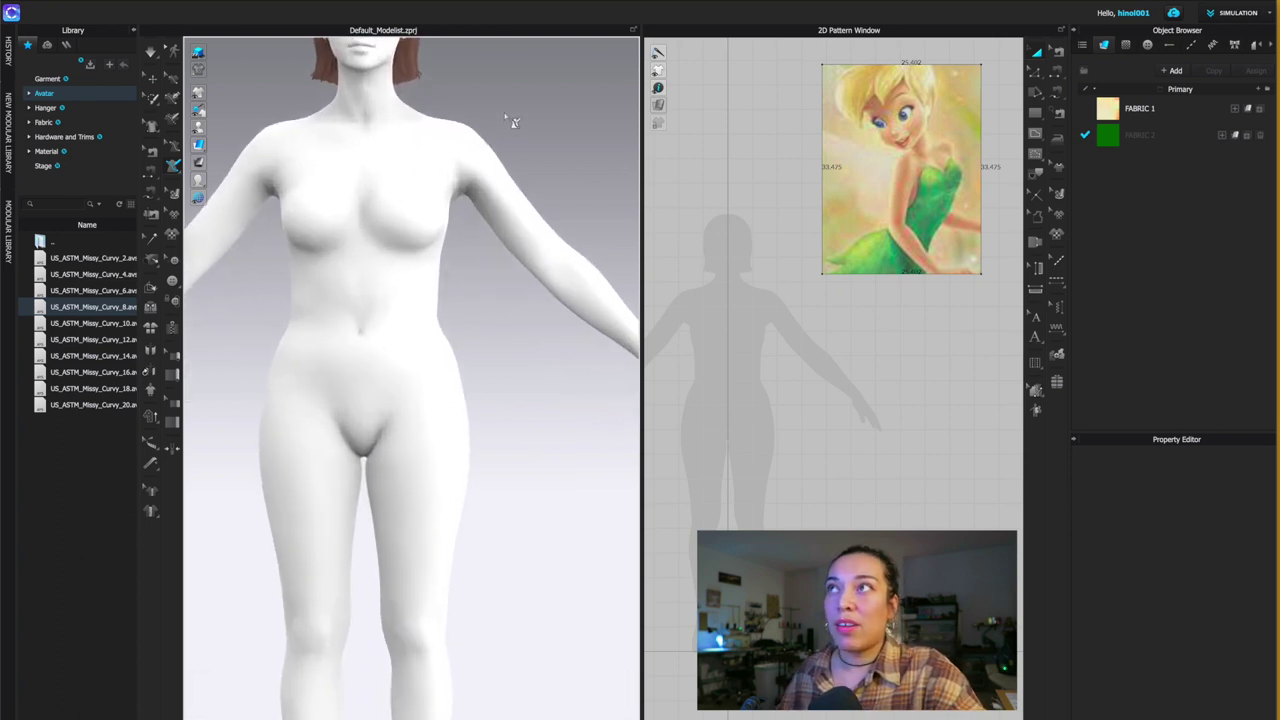
{"action": "scroll", "coordinate": [508, 118], "scroll_direction": "down", "scroll_amount": 4}
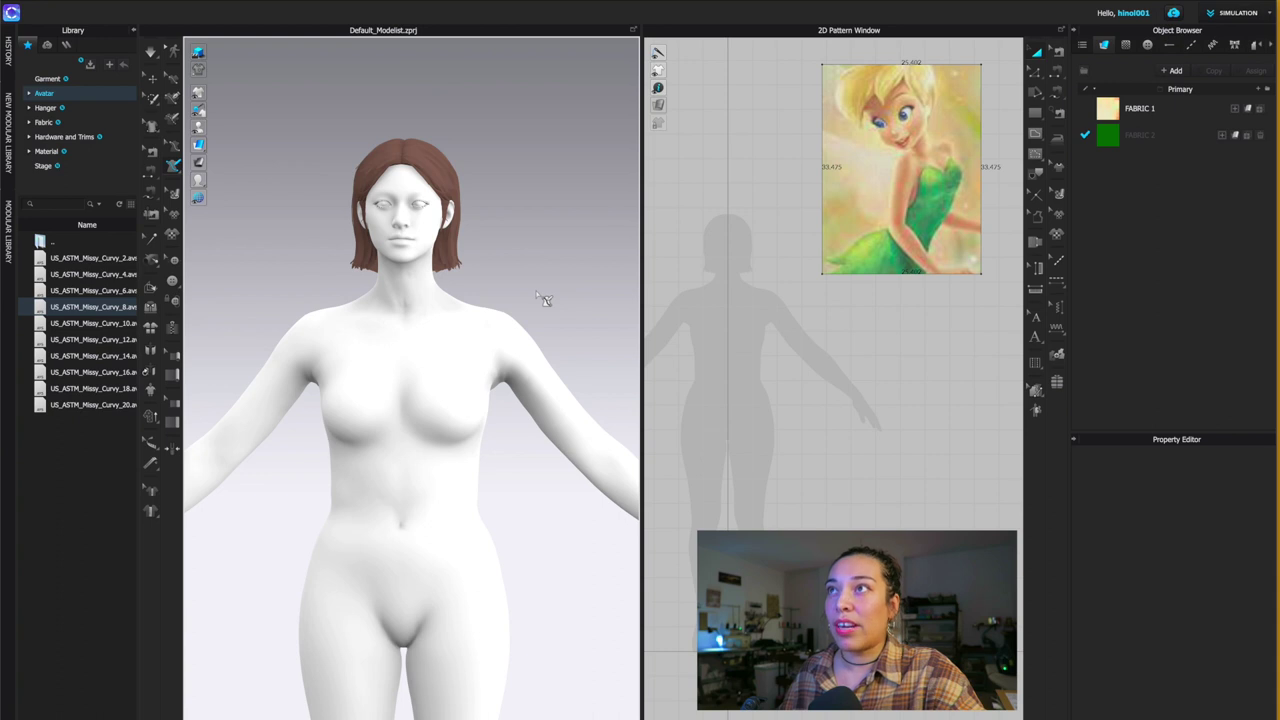
{"action": "scroll", "coordinate": [535, 285], "scroll_direction": "up", "scroll_amount": 4}
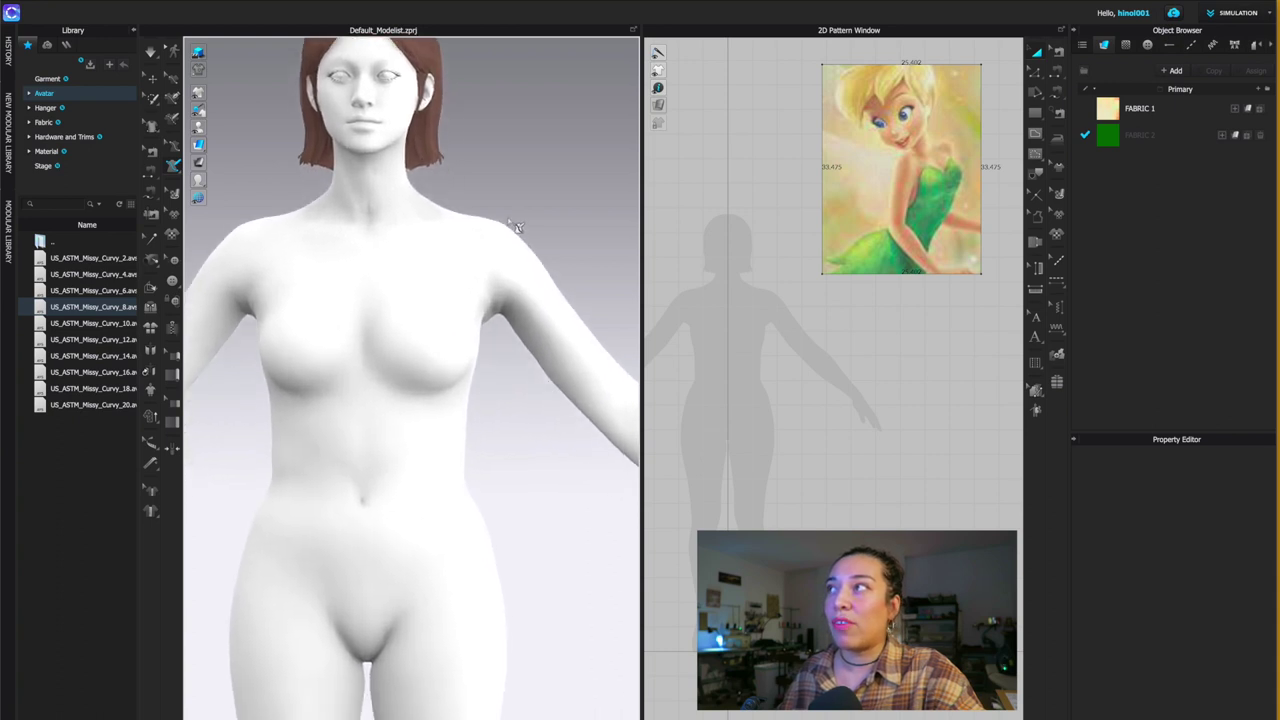
{"action": "middle_click_drag", "start_coordinate": [517, 227], "coordinate": [492, 187]}
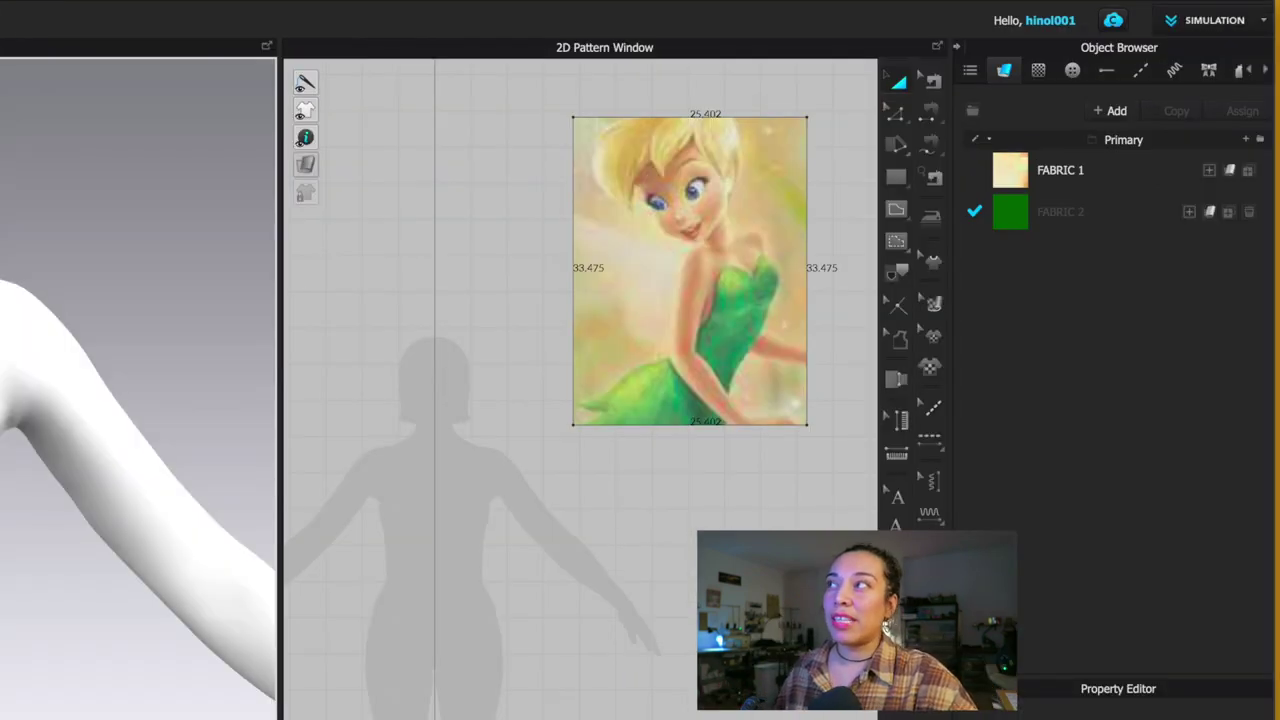
{"action": "left_click", "coordinate": [788, 270]}
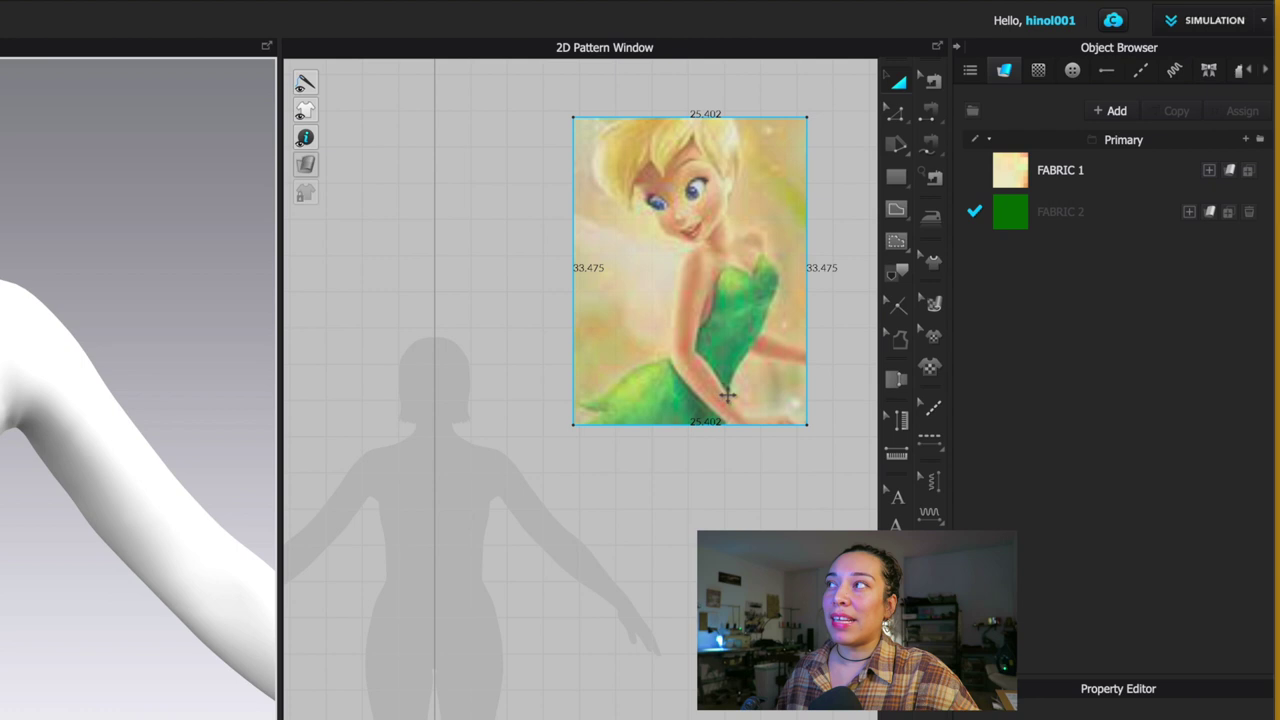
{"action": "left_click", "coordinate": [530, 463]}
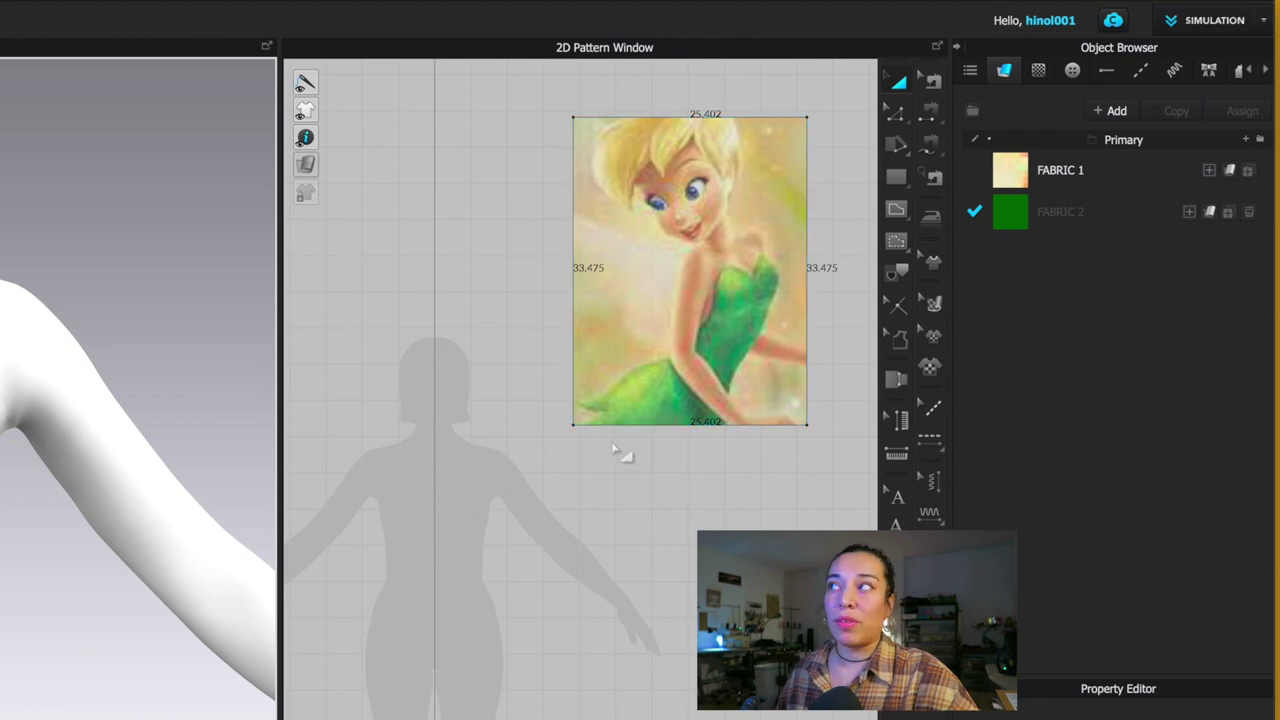
{"action": "left_click", "coordinate": [663, 403]}
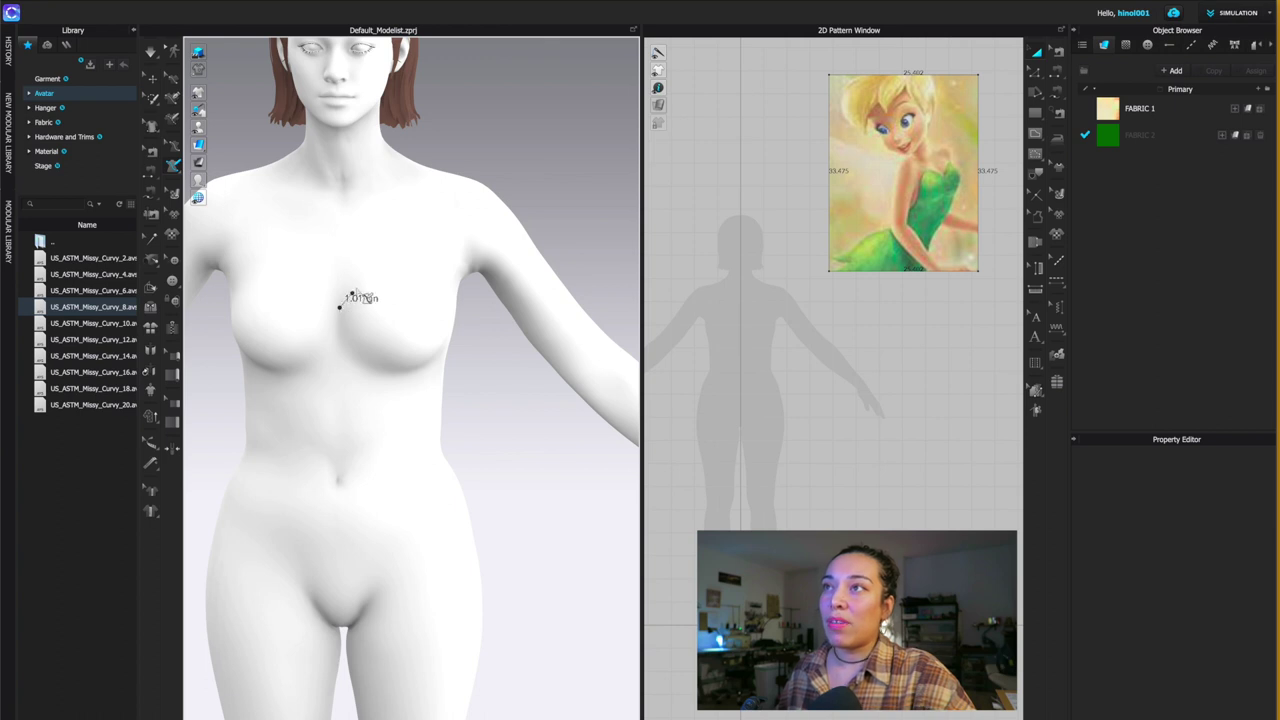
- Draw a 20.005 in line over the bust, down the side and round the back; begin a centre-front line
{"action": "left_click", "coordinate": [358, 287]}
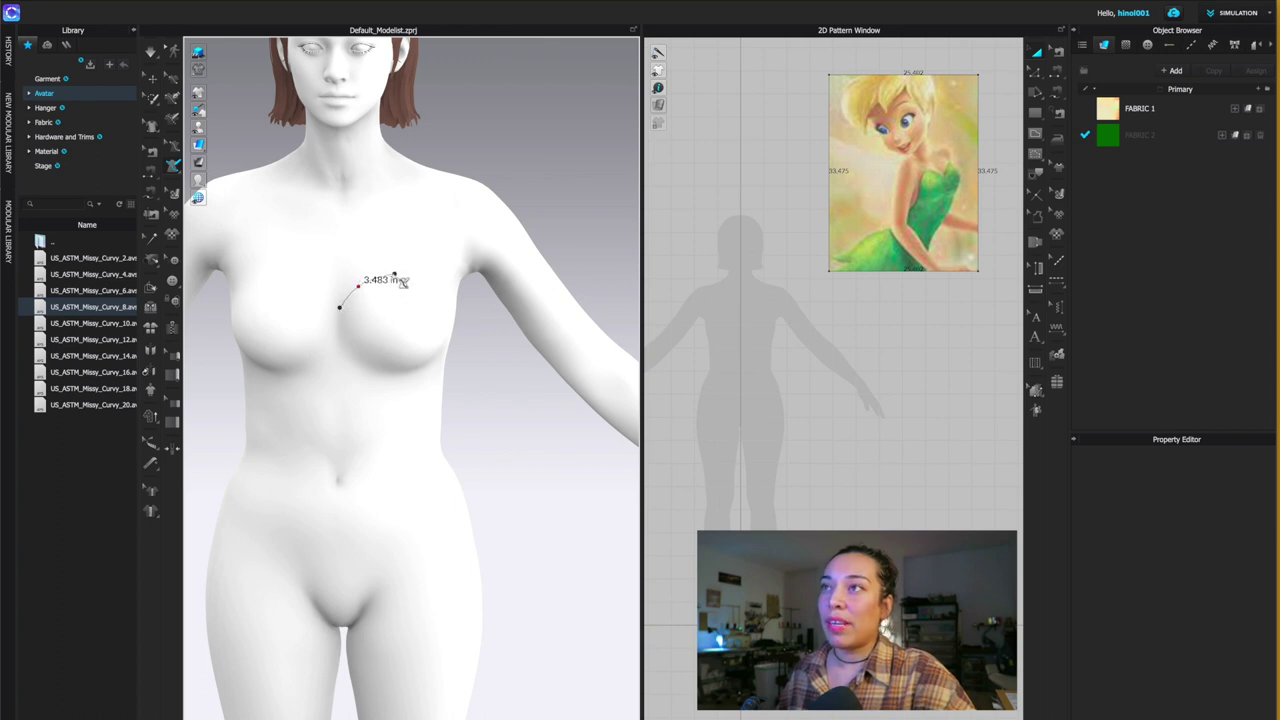
{"action": "left_click", "coordinate": [391, 270]}
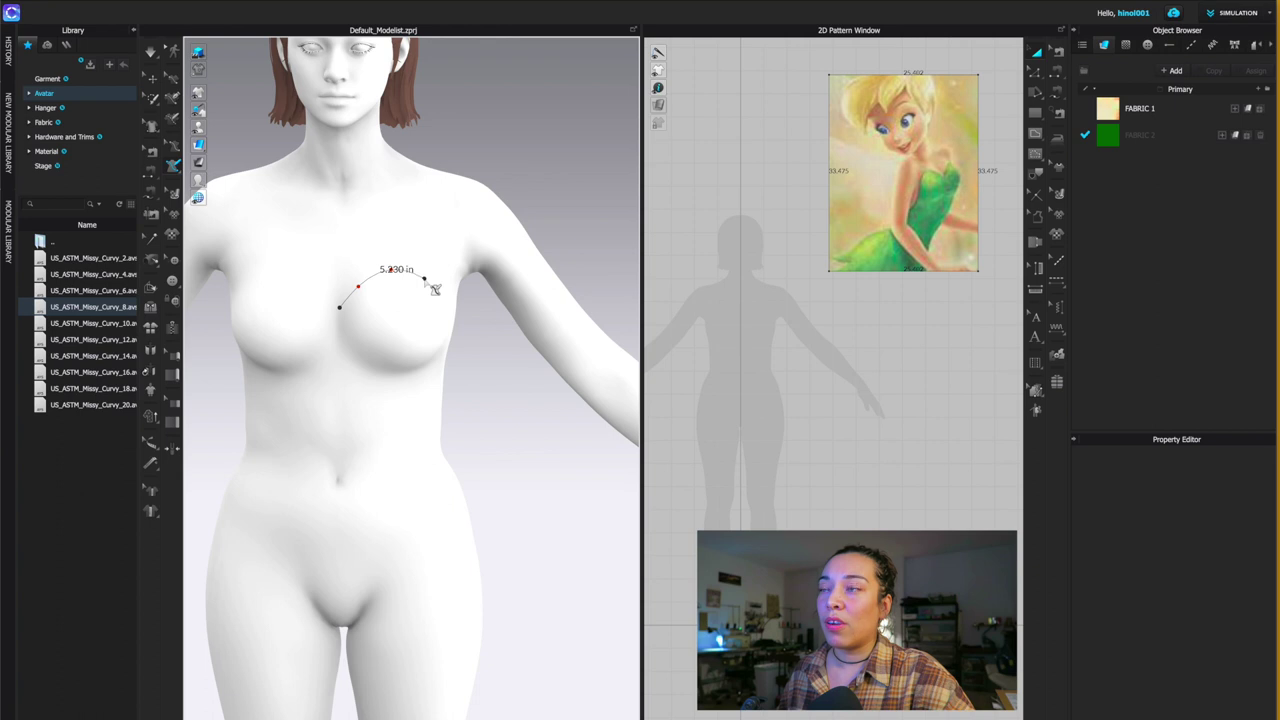
{"action": "left_click", "coordinate": [430, 285]}
{"action": "right_click_drag", "start_coordinate": [428, 289], "coordinate": [426, 330]}
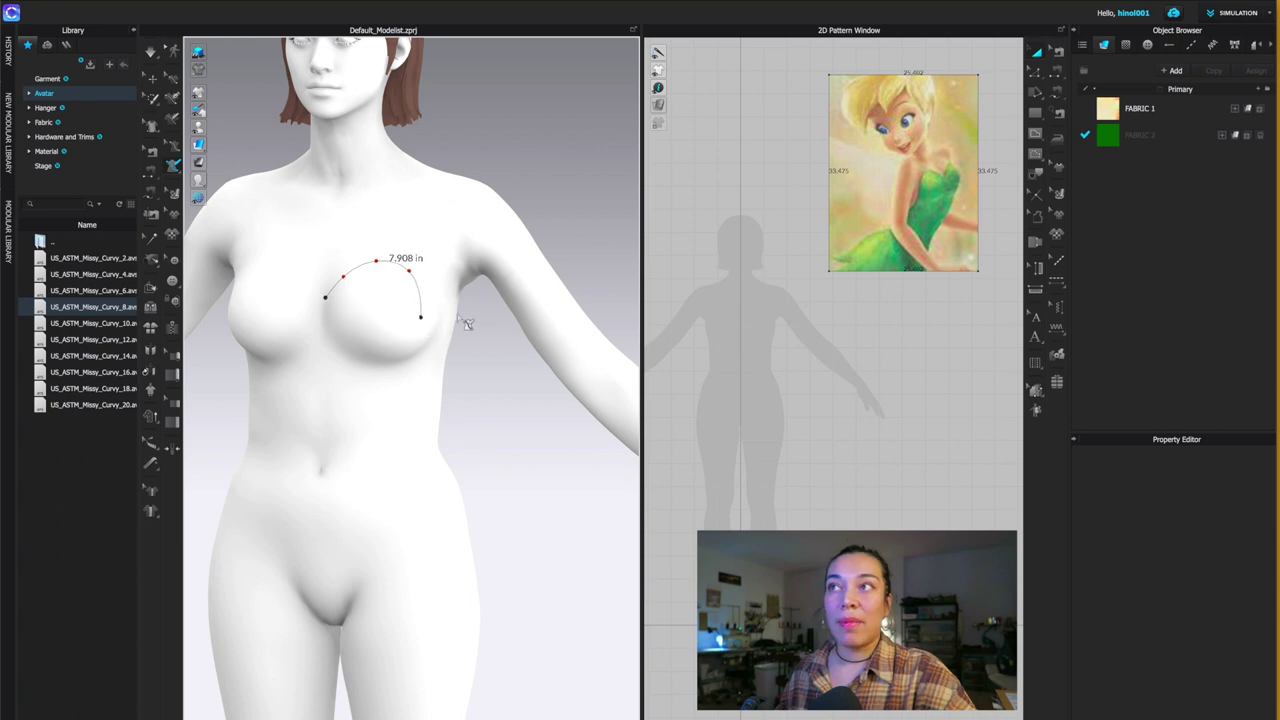
{"action": "right_click_drag", "start_coordinate": [466, 323], "coordinate": [426, 323]}
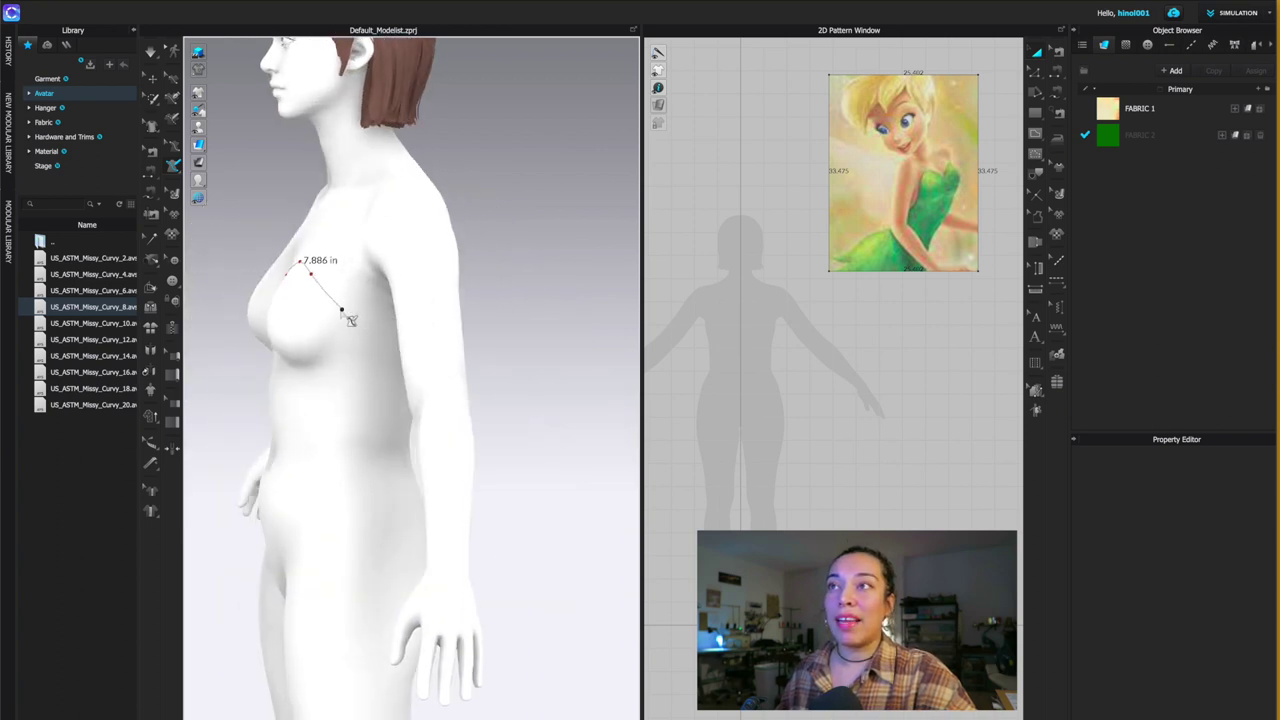
{"action": "left_click", "coordinate": [338, 310]}
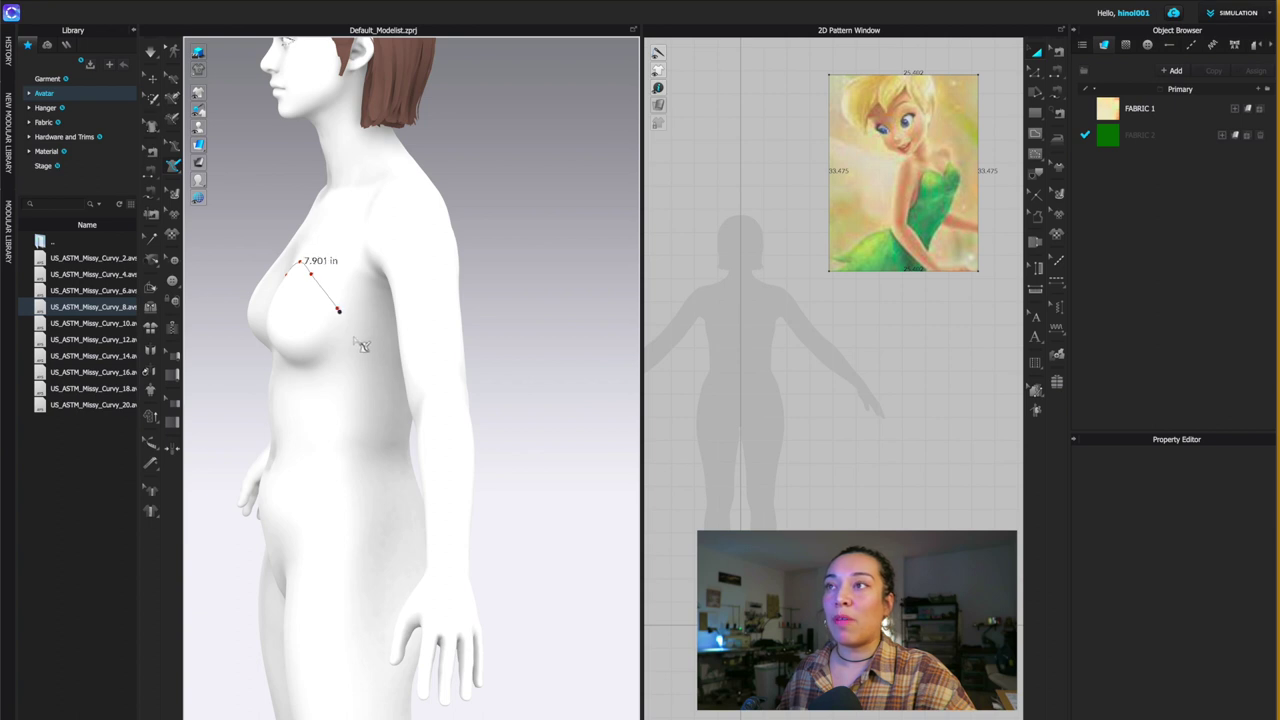
{"action": "left_click", "coordinate": [389, 418]}
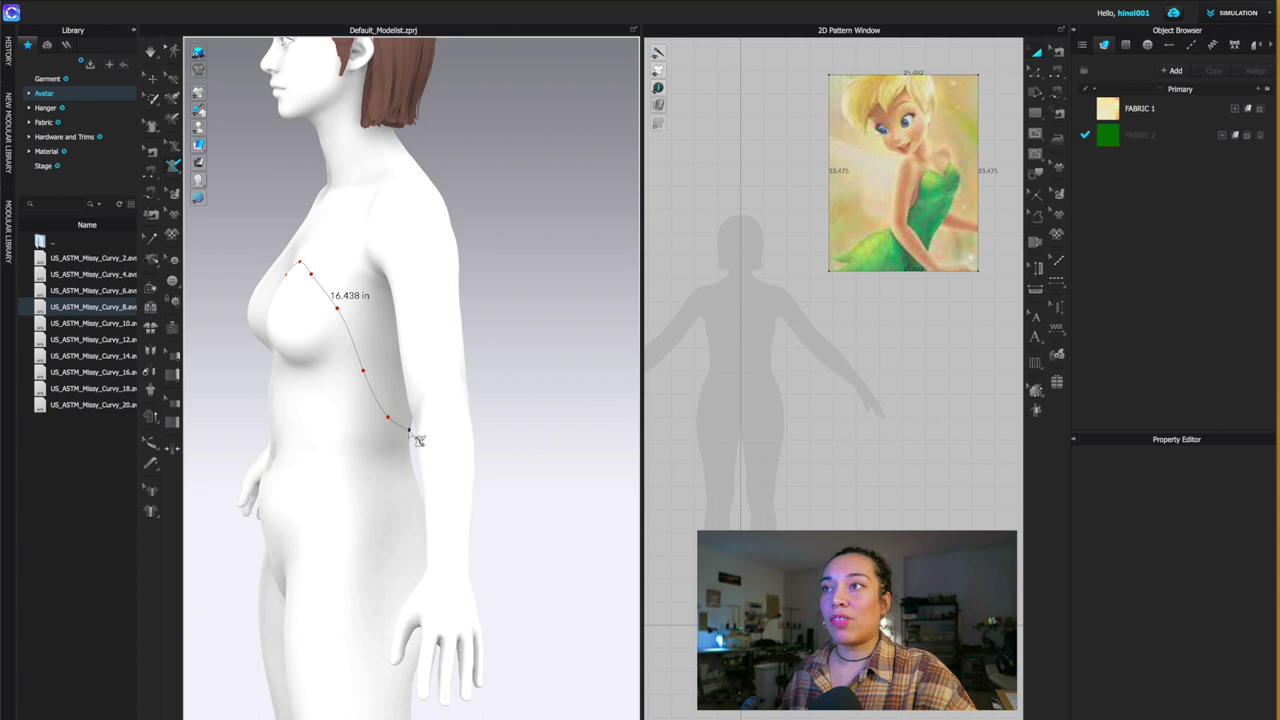
{"action": "right_click_drag", "start_coordinate": [418, 440], "coordinate": [361, 438]}
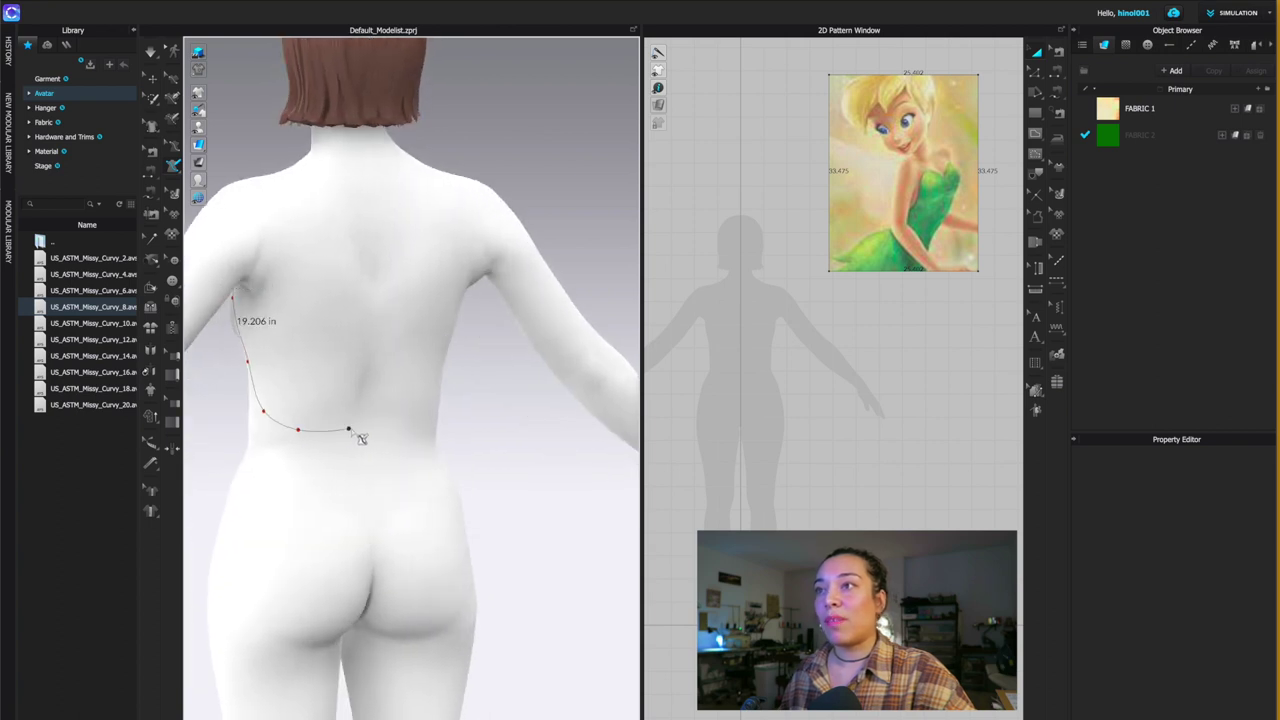
{"action": "double_click", "coordinate": [362, 433]}
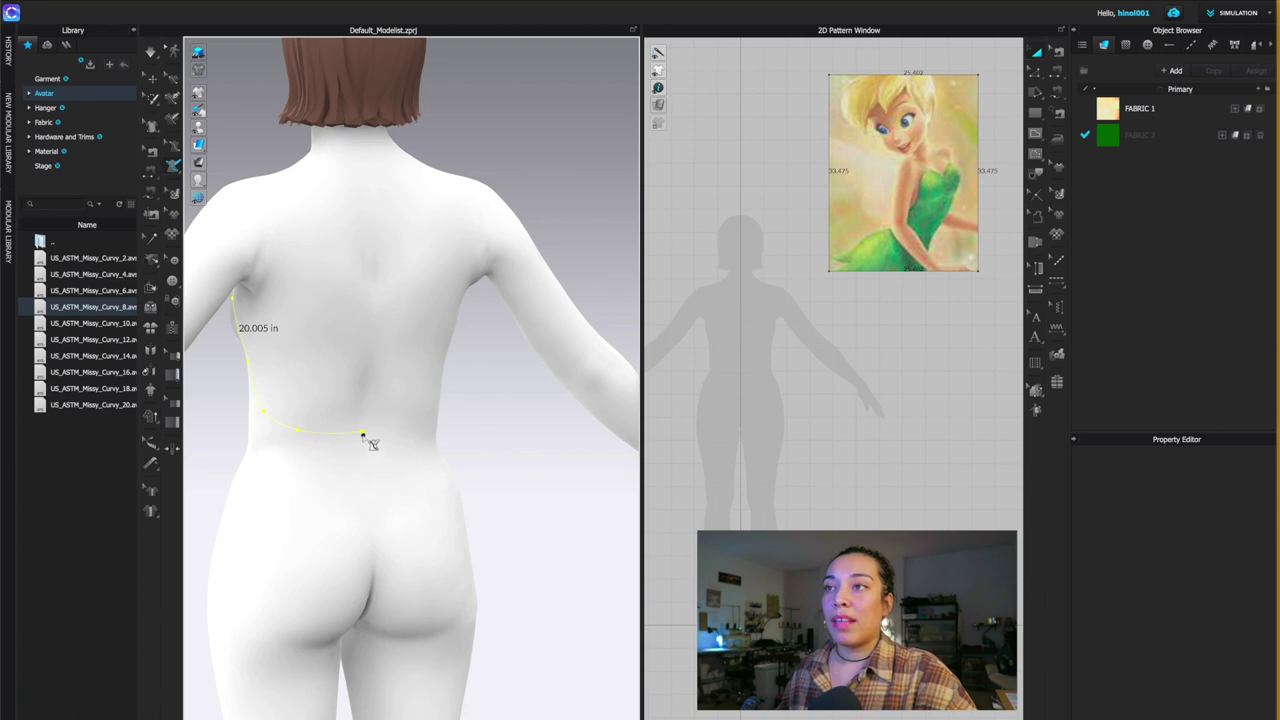
{"action": "right_click_drag", "start_coordinate": [330, 466], "coordinate": [423, 457]}
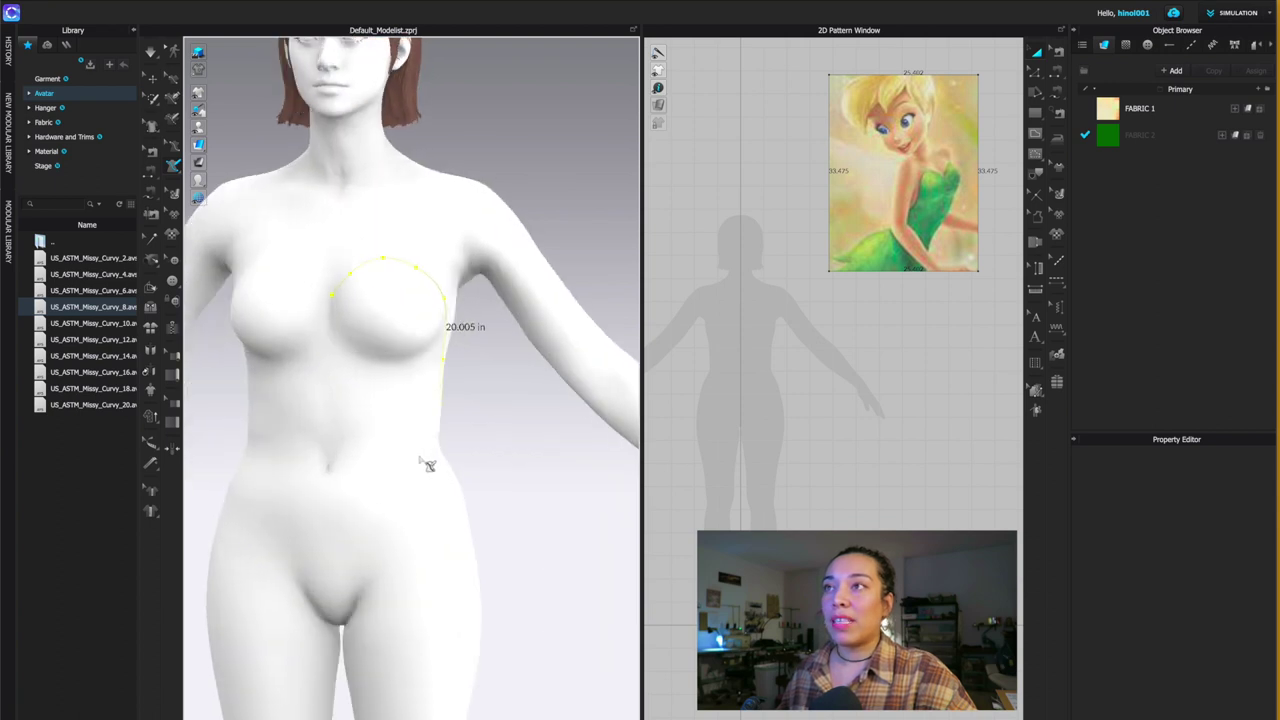
{"action": "left_click", "coordinate": [340, 305]}
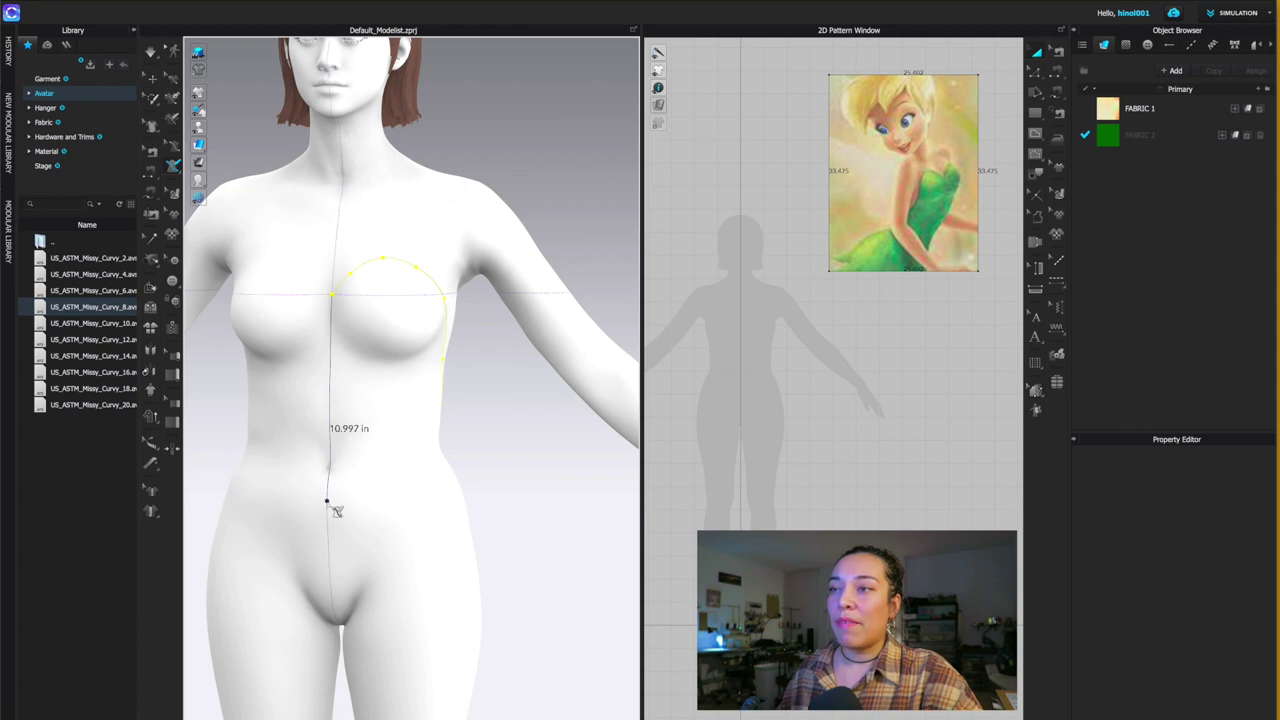
- End the centre-front line at the waist and draw the lower edge around the waist to the back
{"action": "double_click", "coordinate": [331, 506]}
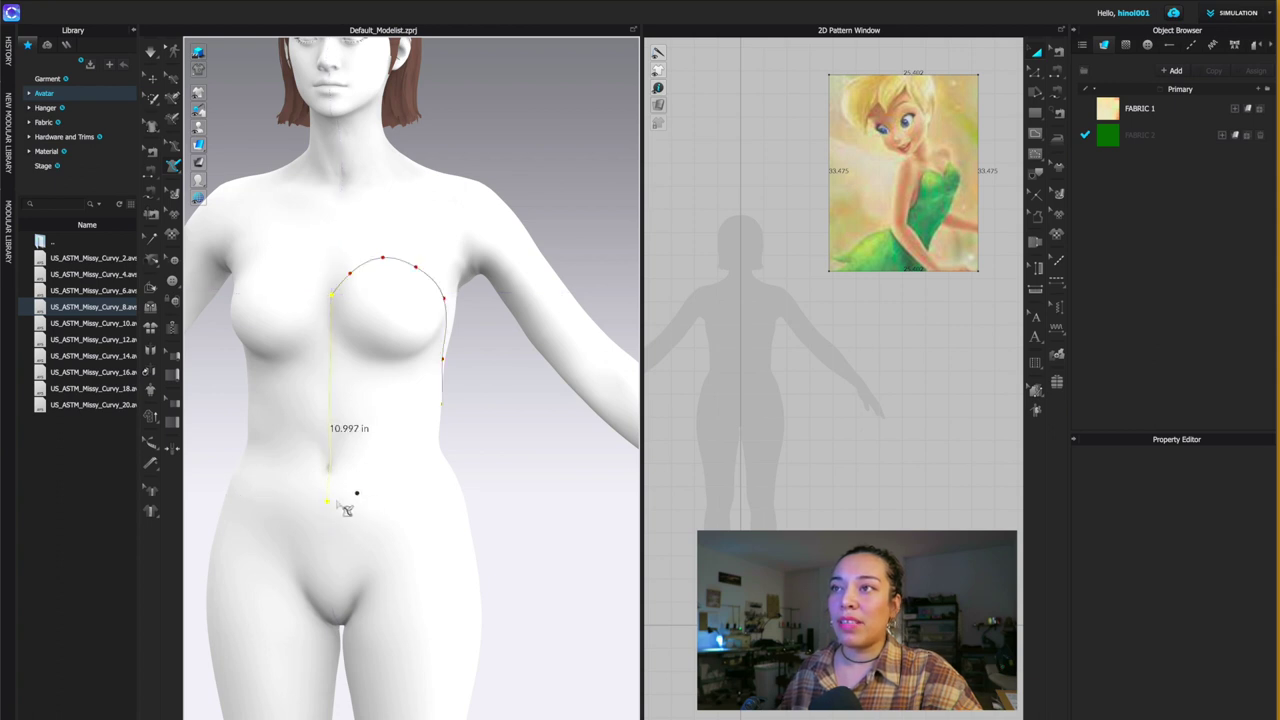
{"action": "left_click", "coordinate": [334, 506]}
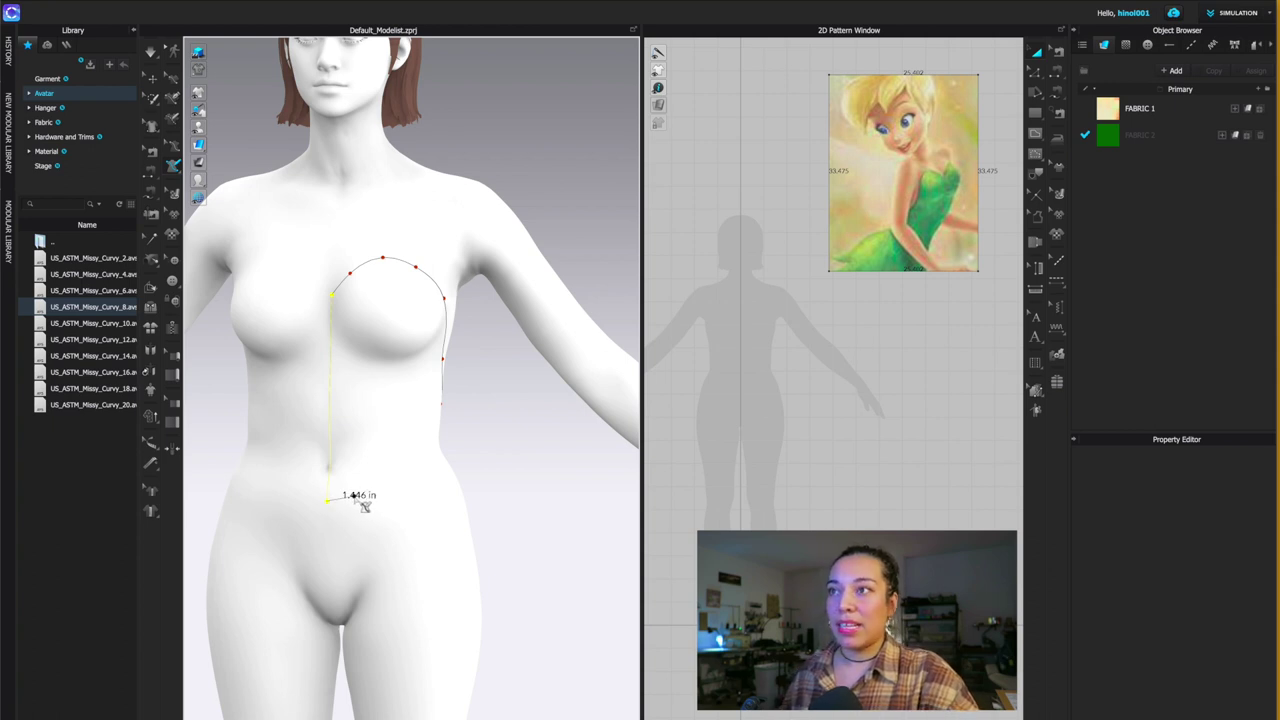
{"action": "left_click", "coordinate": [355, 495]}
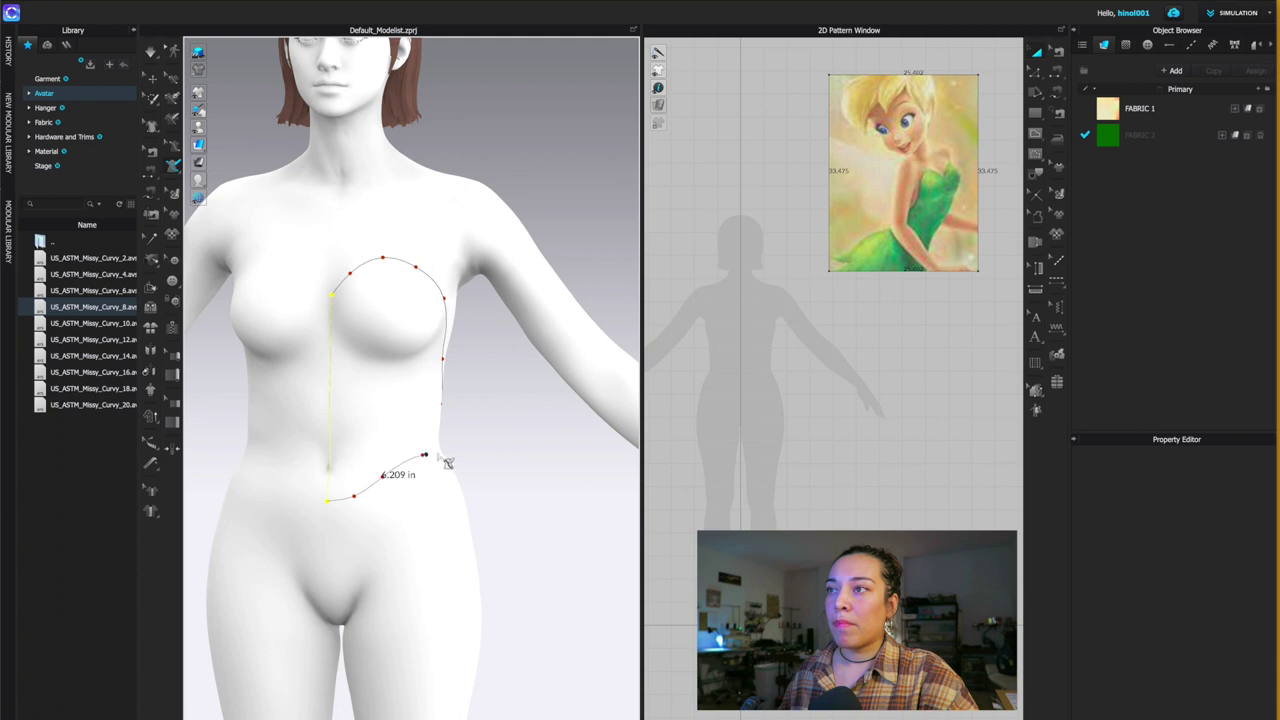
{"action": "key", "text": "4"}
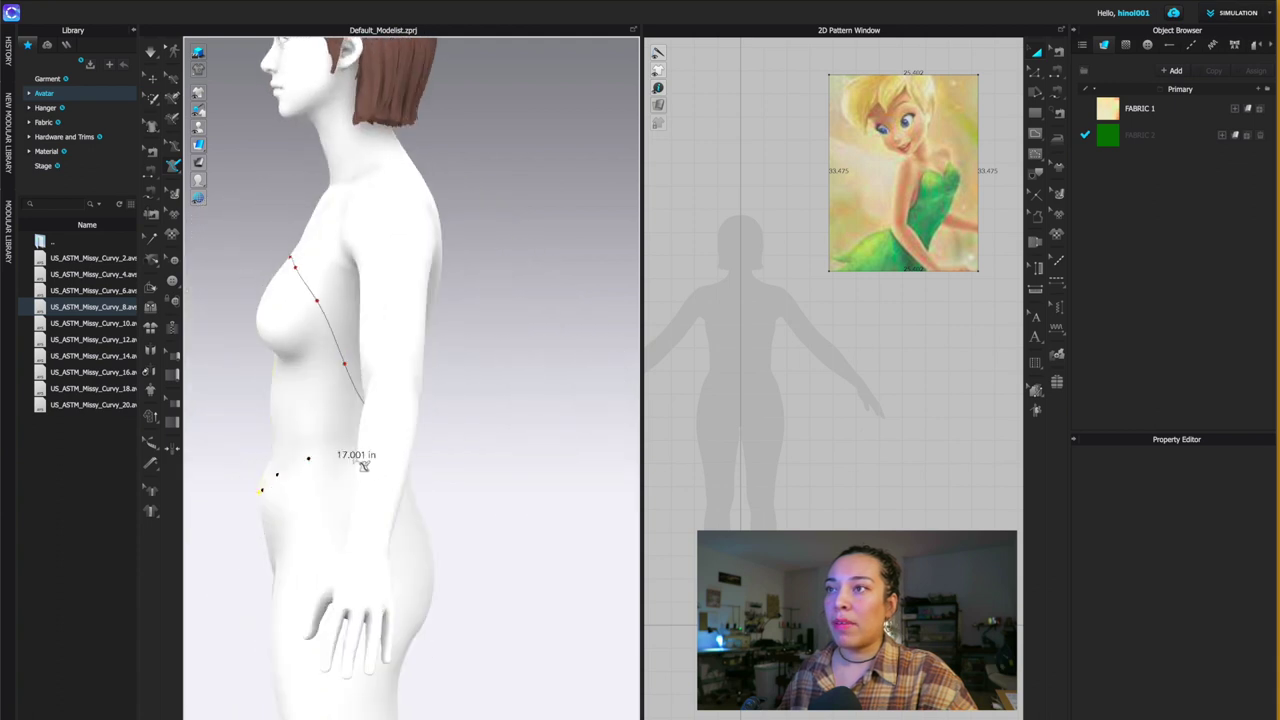
{"action": "key", "text": "7"}
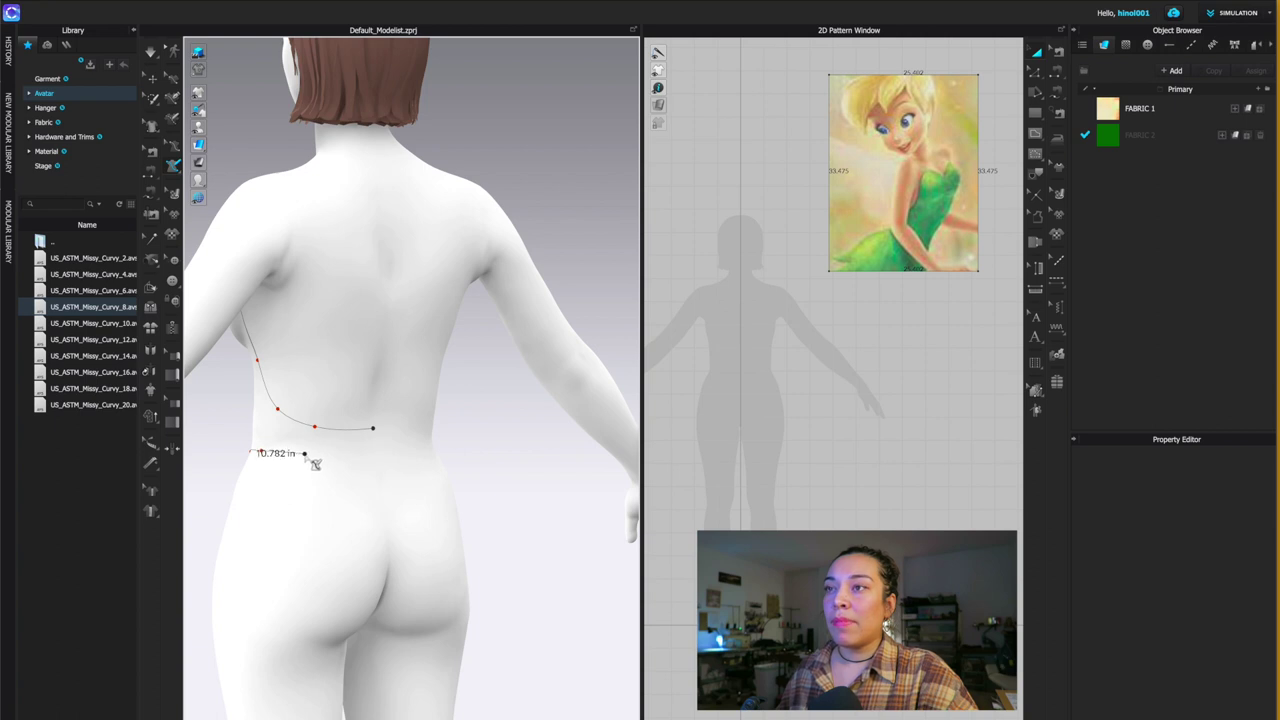
{"action": "left_click", "coordinate": [305, 454]}
{"action": "left_click", "coordinate": [346, 455]}
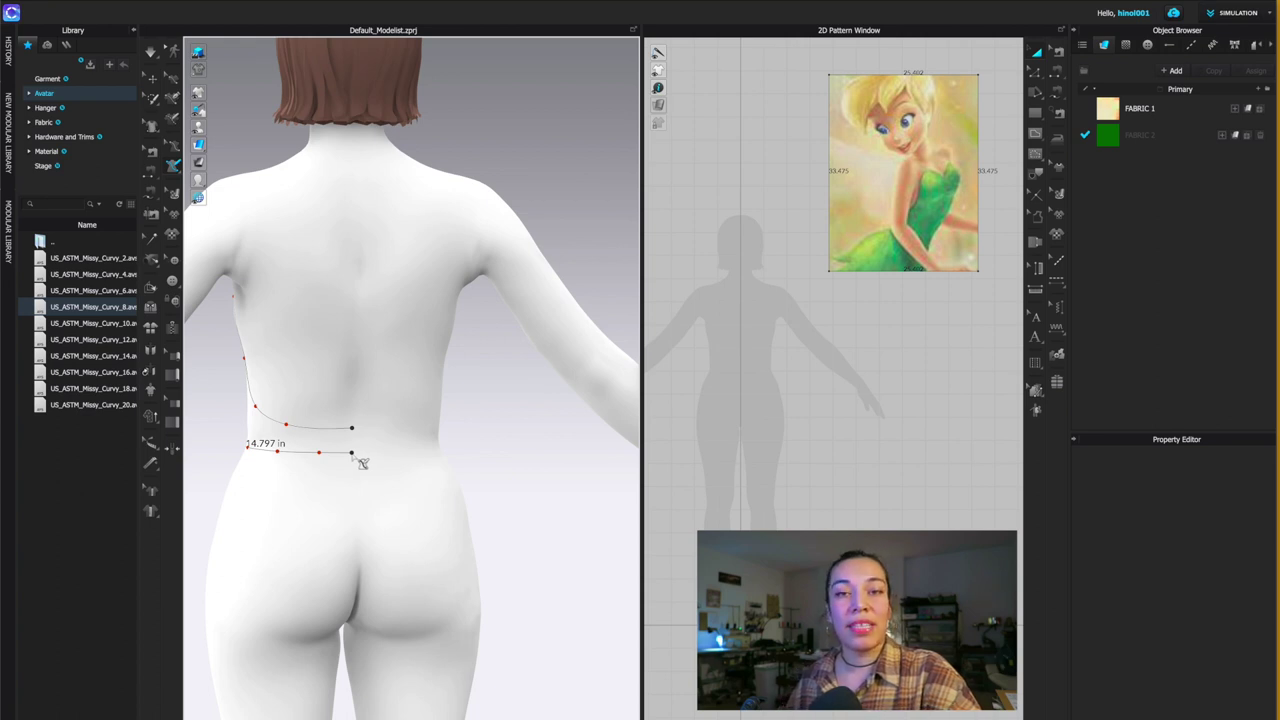
{"action": "left_click", "coordinate": [362, 462]}
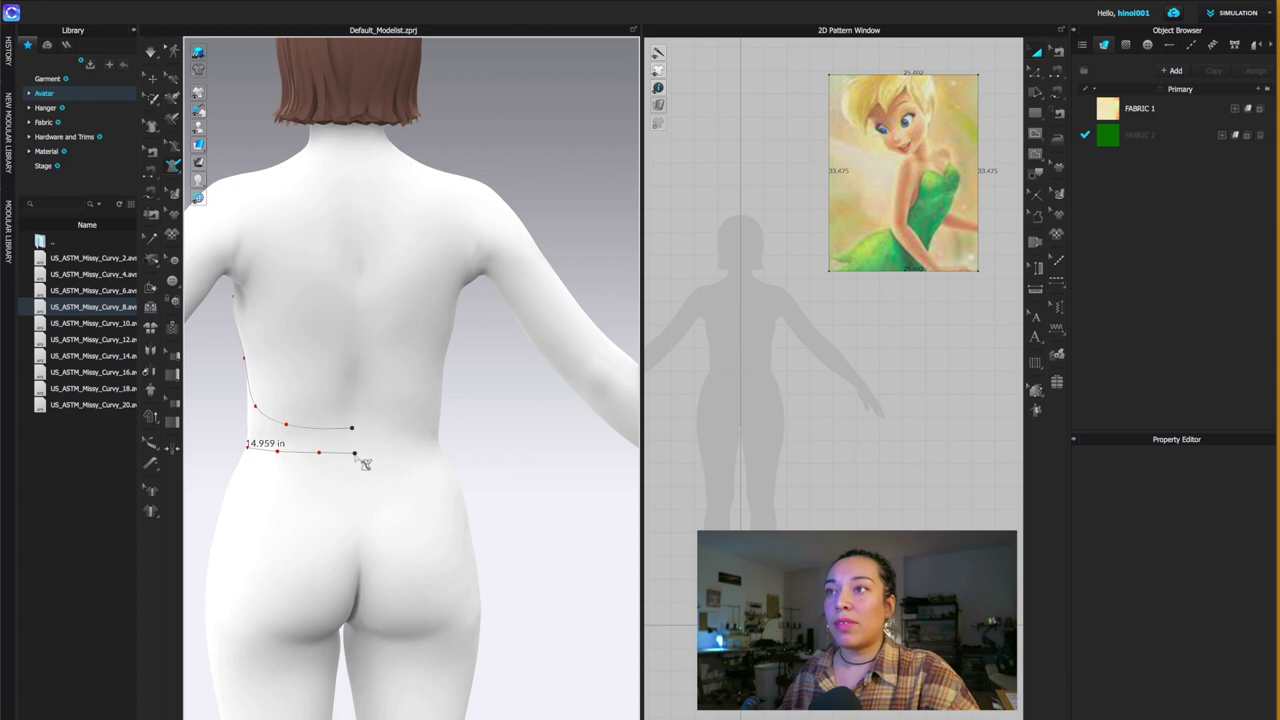
{"action": "double_click", "coordinate": [362, 461]}
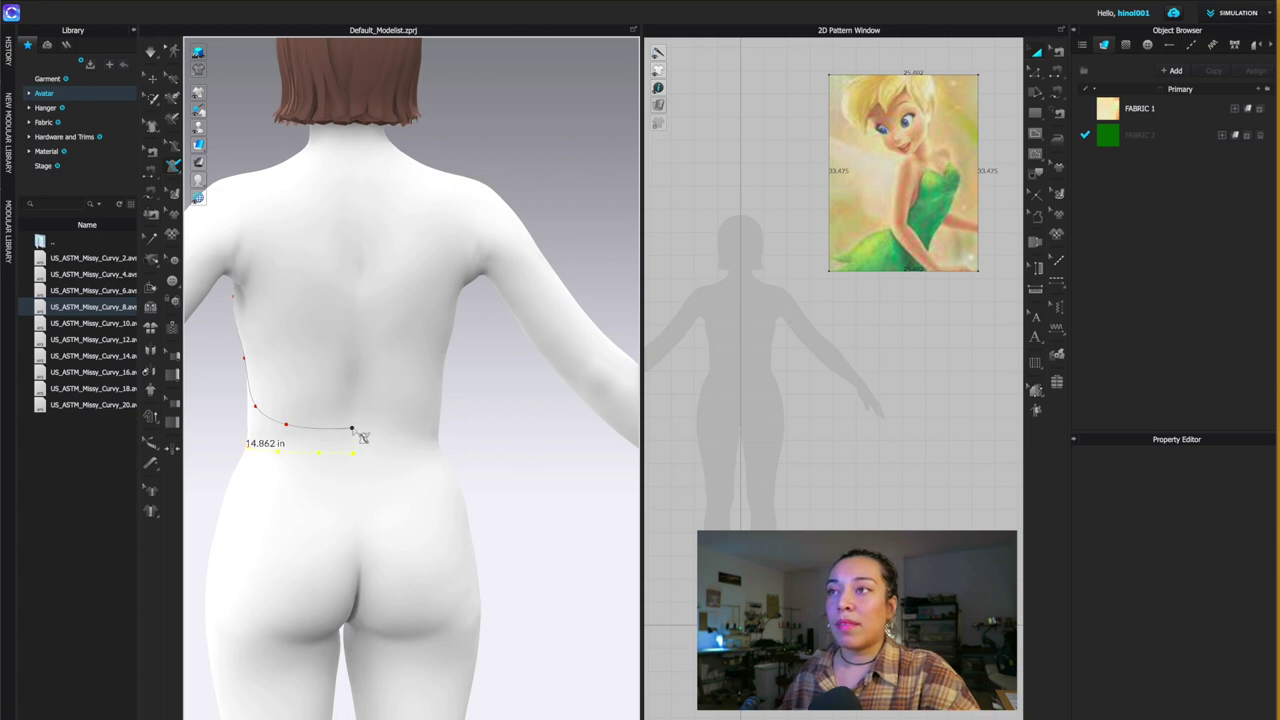
{"action": "left_click", "coordinate": [359, 458]}
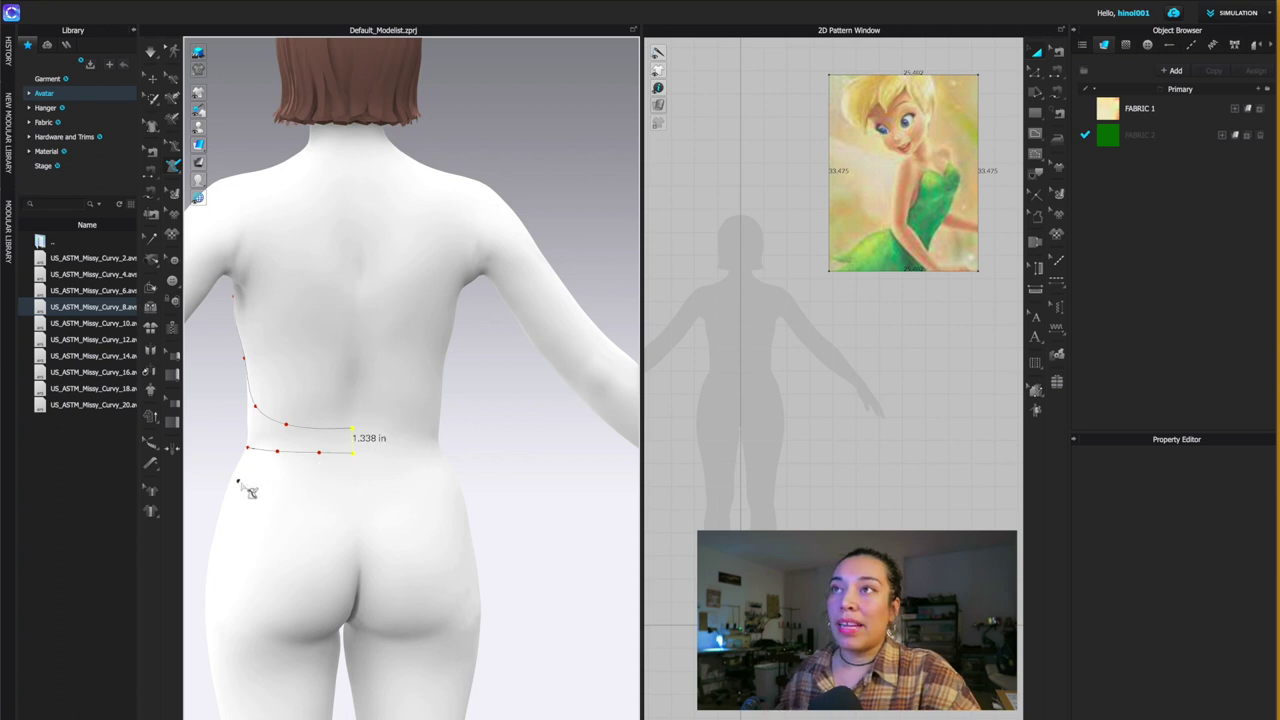
- Cancel a stray line started near the bust top and view the avatar's right side
{"action": "right_click_drag", "start_coordinate": [249, 491], "coordinate": [353, 500]}
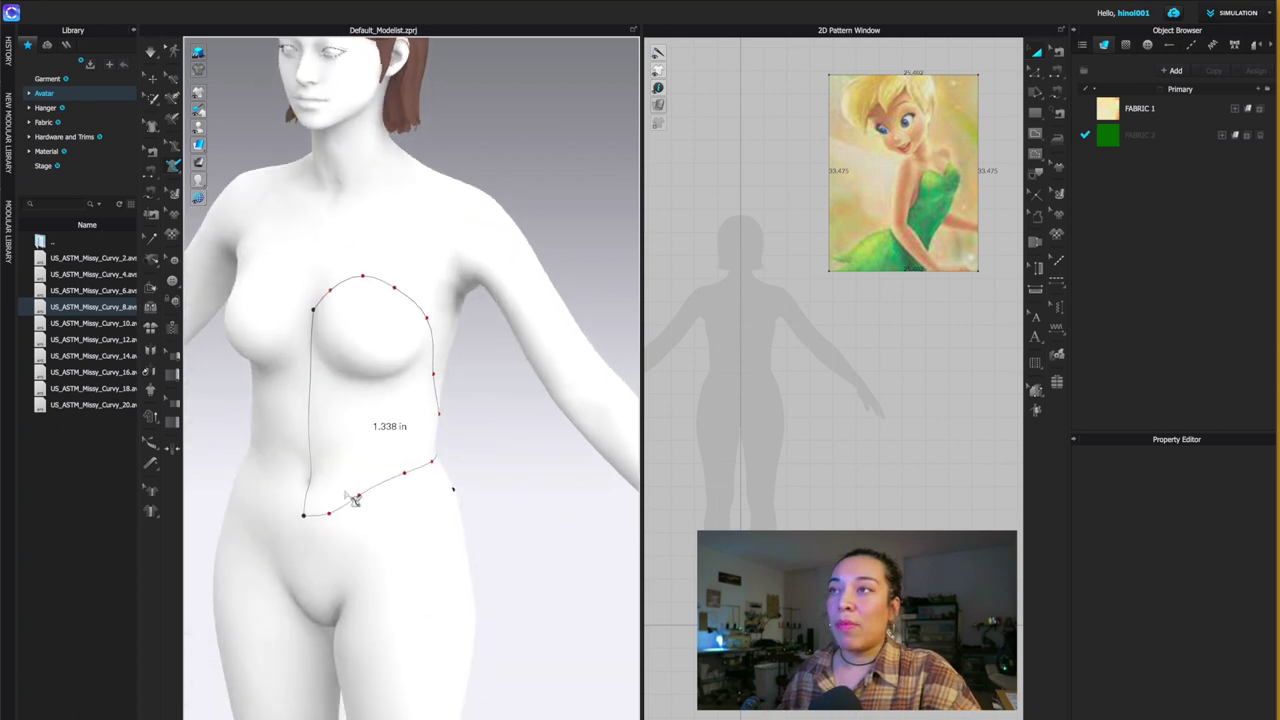
{"action": "left_click", "coordinate": [366, 296]}
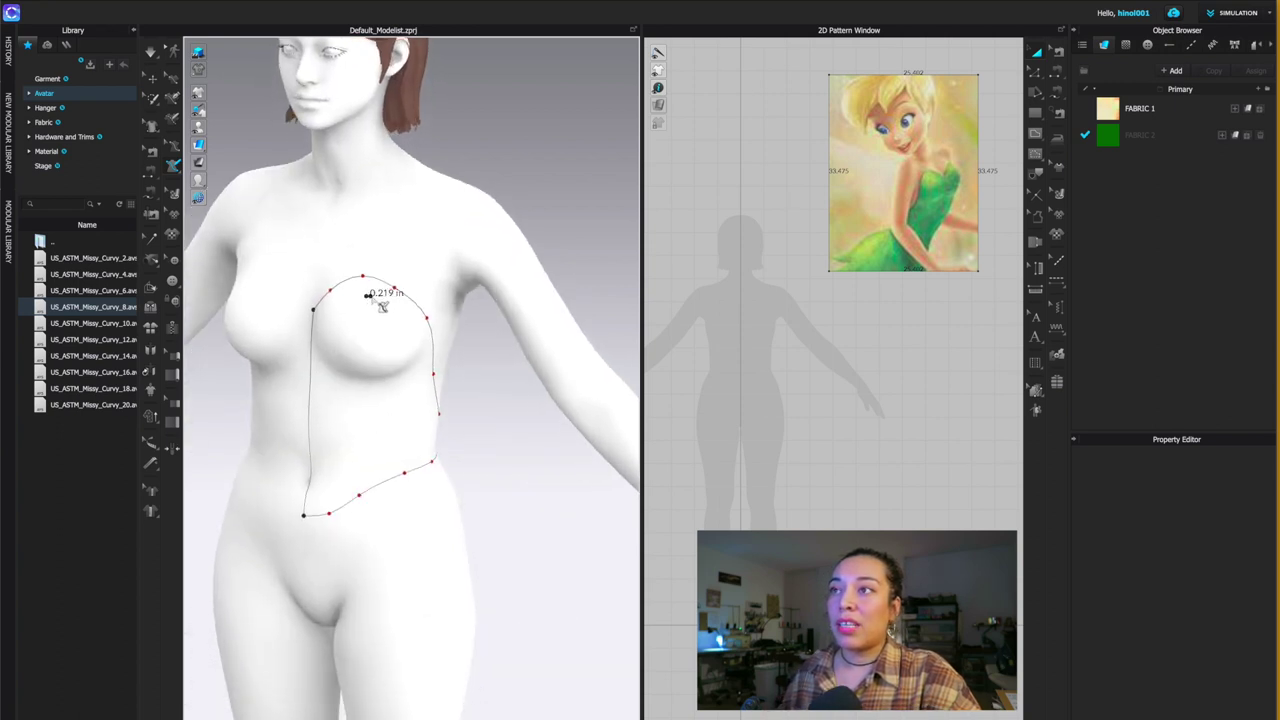
{"action": "left_click", "coordinate": [308, 522]}
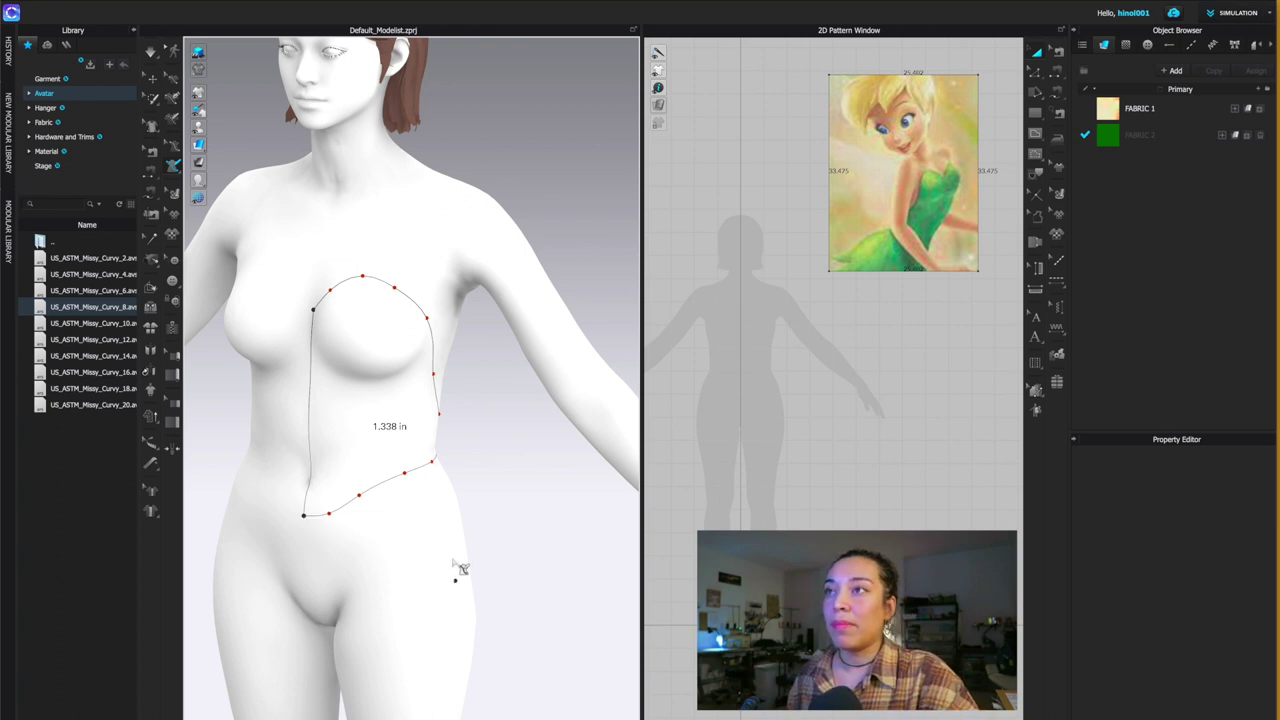
{"action": "mouse_move", "coordinate": [457, 566]}
{"action": "right_mouse_down"}
{"action": "mouse_move", "coordinate": [400, 570]}
{"action": "mouse_move", "coordinate": [449, 569]}
{"action": "mouse_move", "coordinate": [426, 566]}
{"action": "right_mouse_up"}
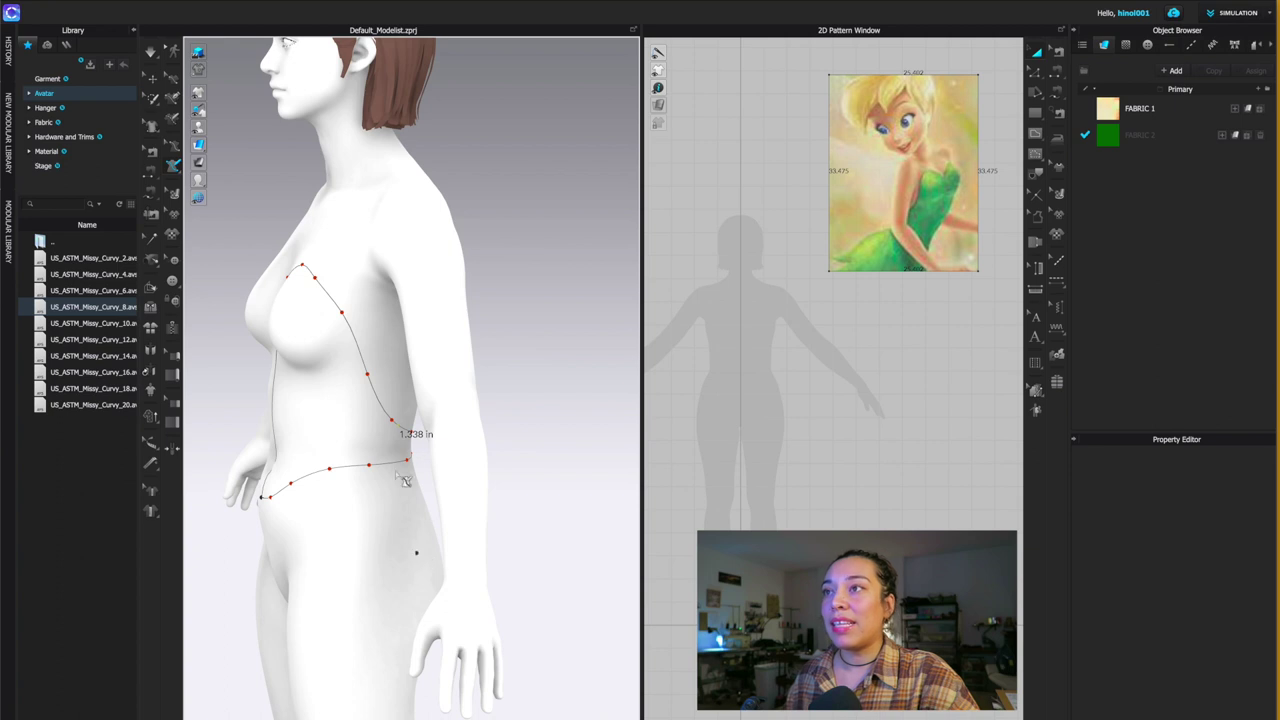
- Finish the side seam at the waistline and draw a front seam from the top curve to the waist
{"action": "left_click", "coordinate": [408, 432]}
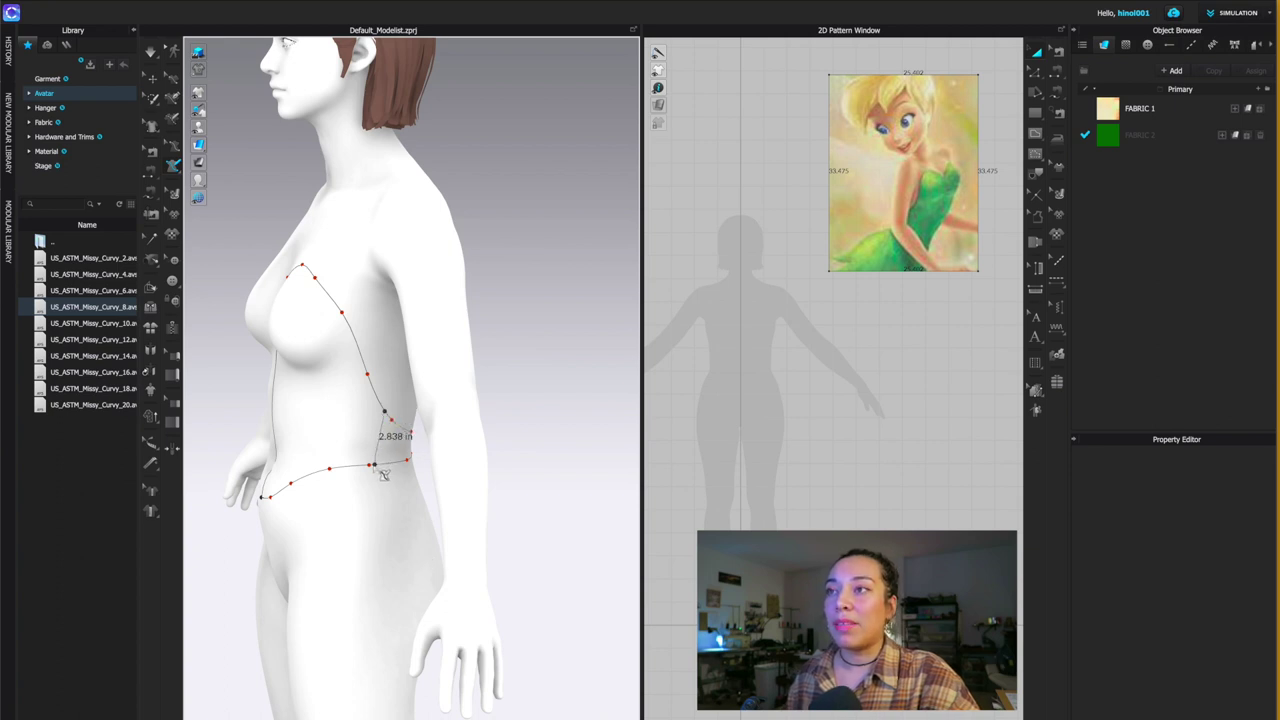
{"action": "left_click", "coordinate": [372, 465]}
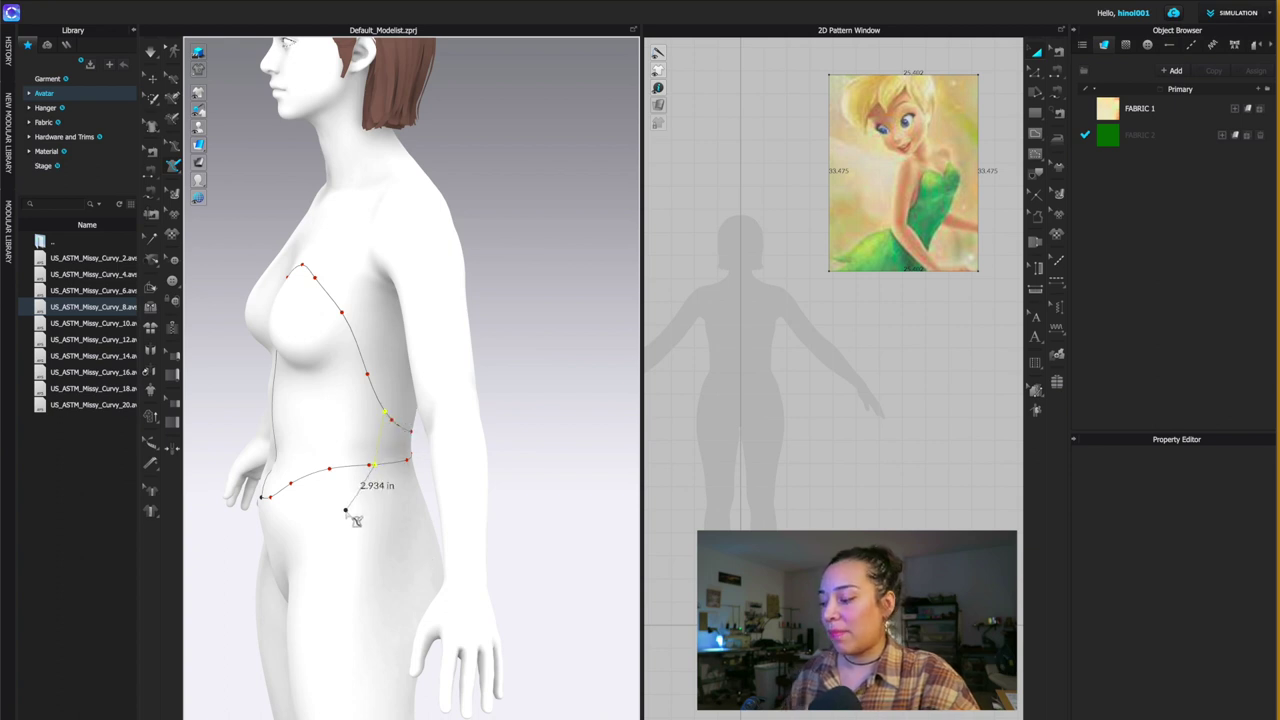
{"action": "mouse_move", "coordinate": [355, 520]}
{"action": "right_mouse_down"}
{"action": "mouse_move", "coordinate": [410, 520]}
{"action": "mouse_move", "coordinate": [402, 480]}
{"action": "right_mouse_up"}
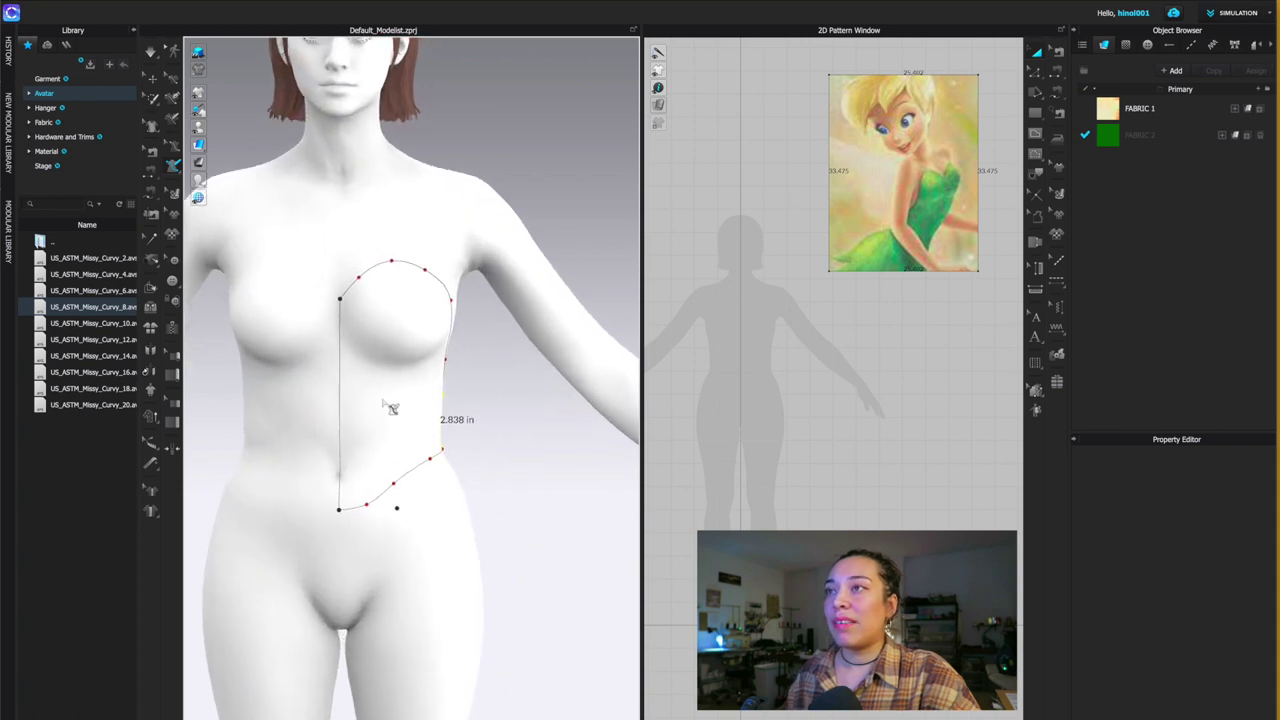
{"action": "left_click", "coordinate": [389, 263]}
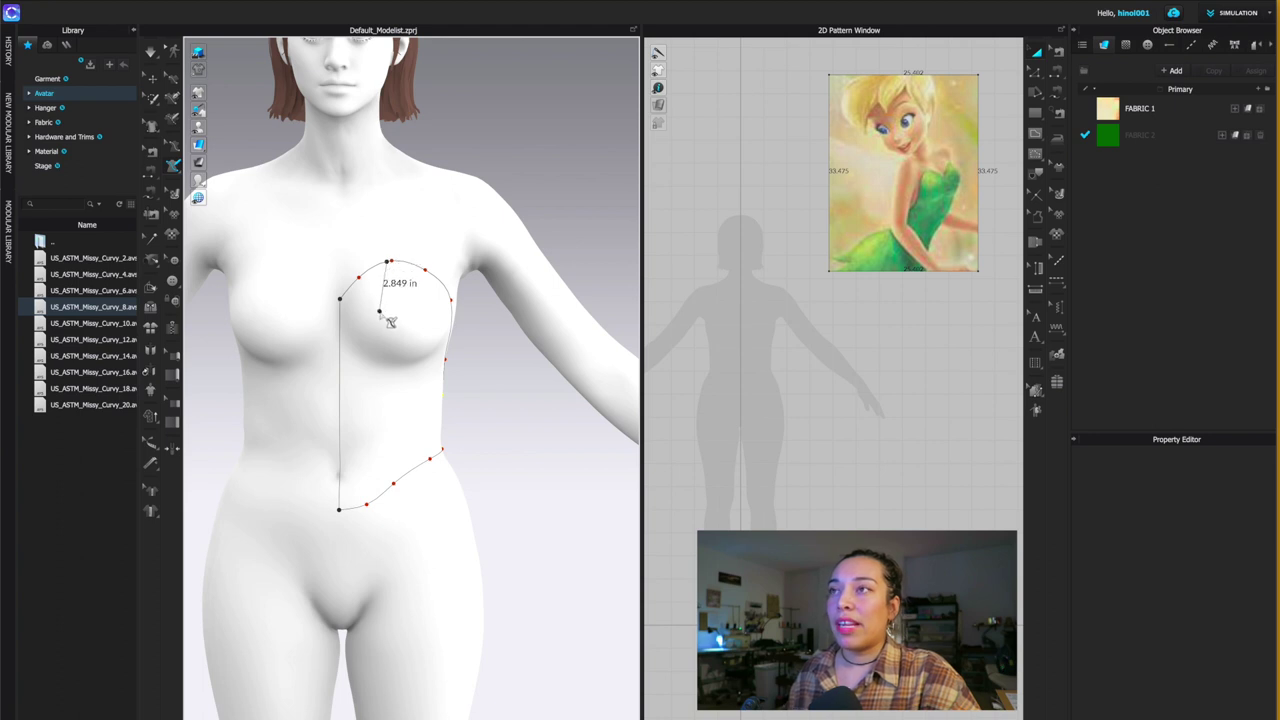
{"action": "left_click", "coordinate": [374, 370]}
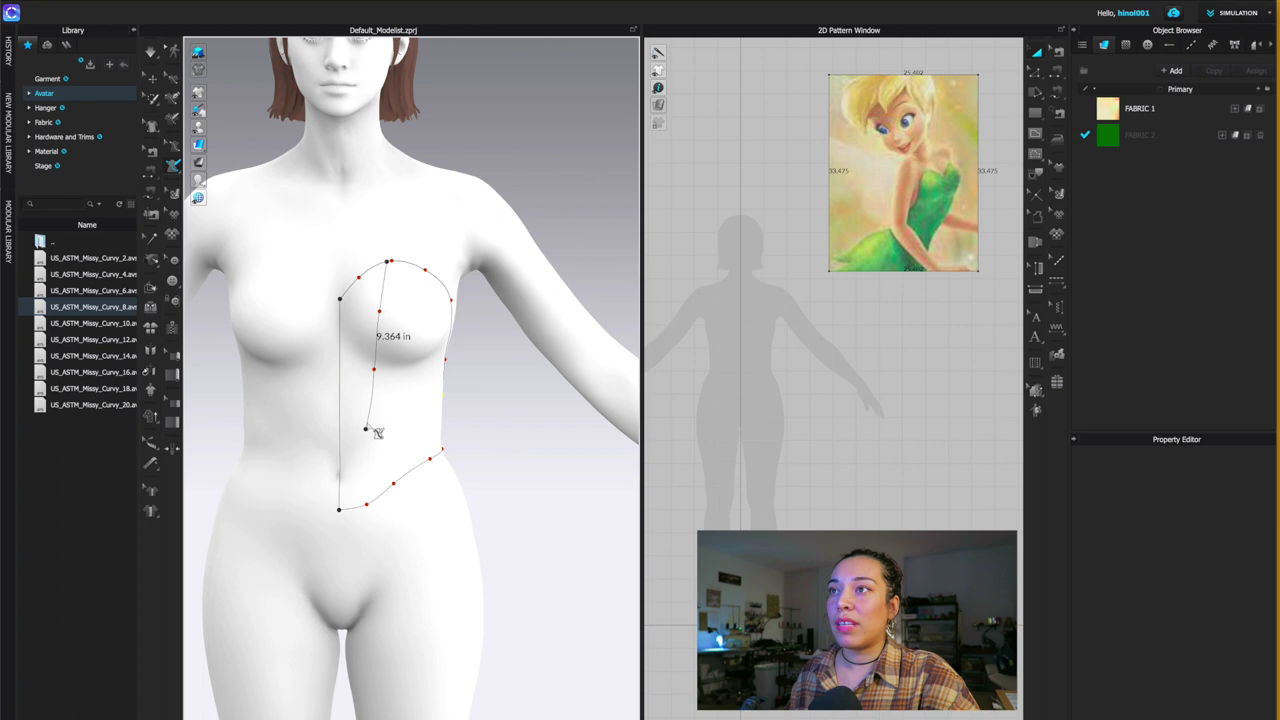
{"action": "left_click", "coordinate": [374, 412]}
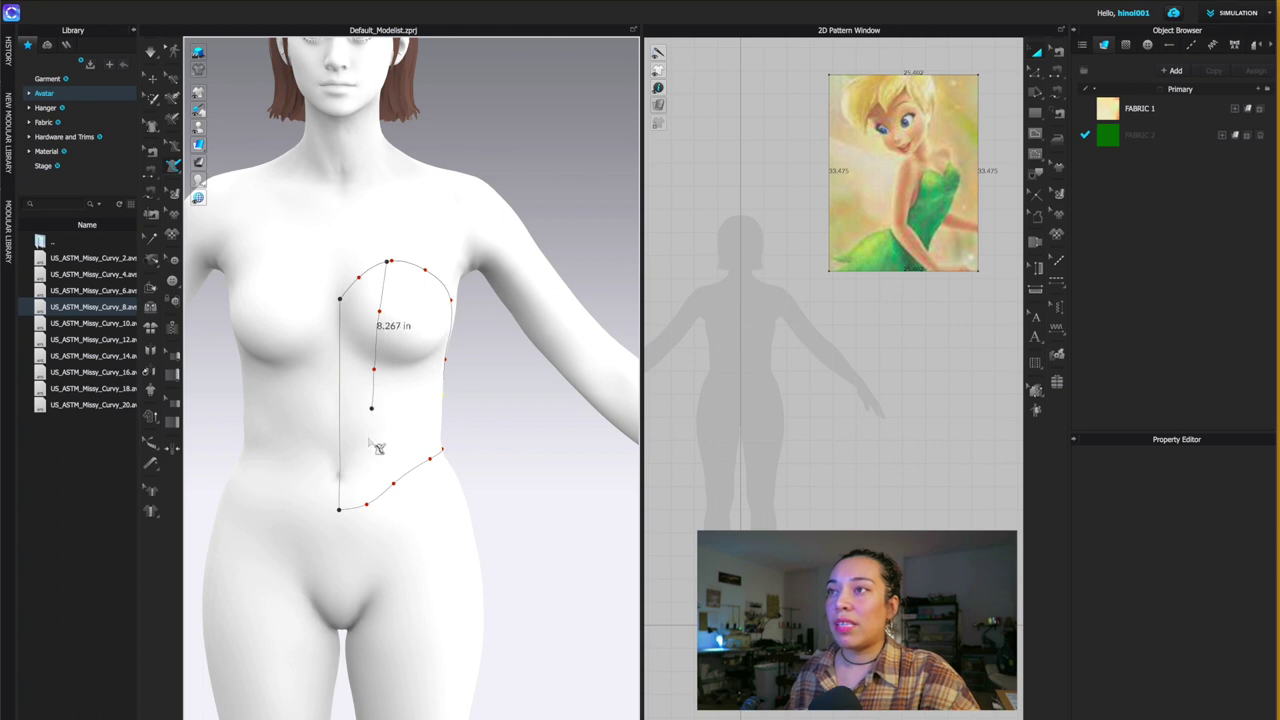
{"action": "left_click", "coordinate": [378, 484]}
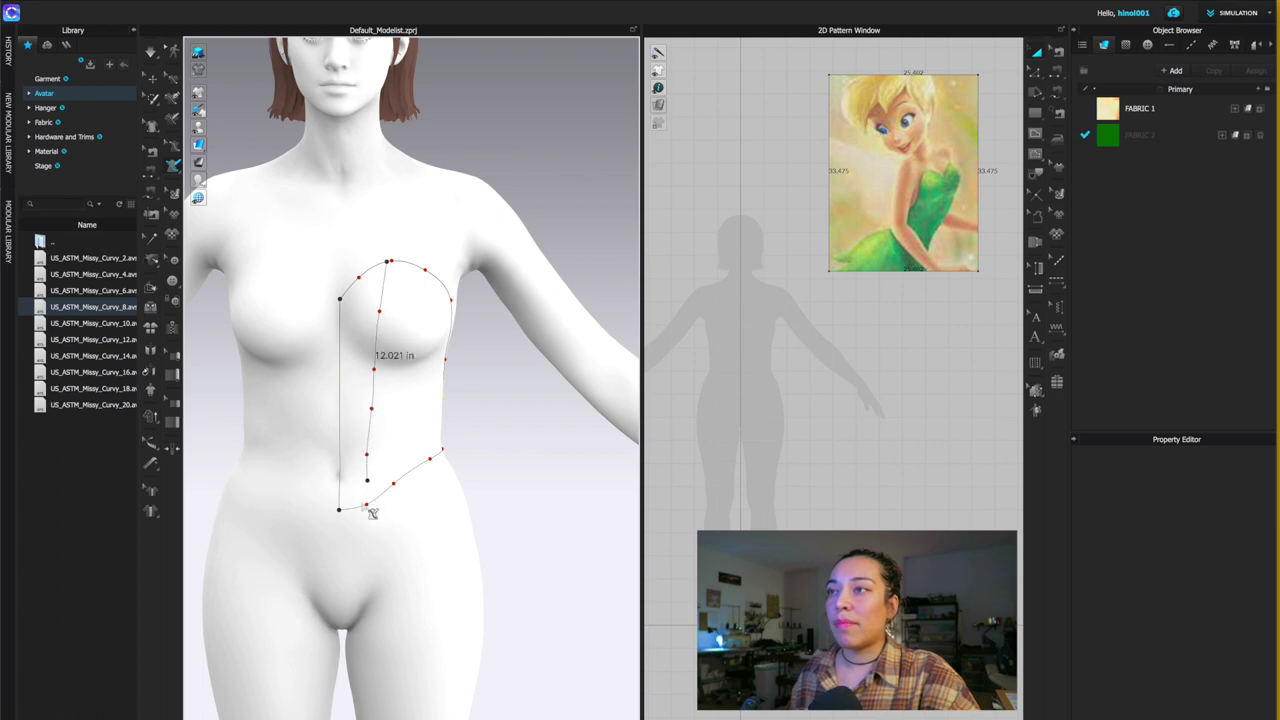
{"action": "left_click", "coordinate": [367, 508]}
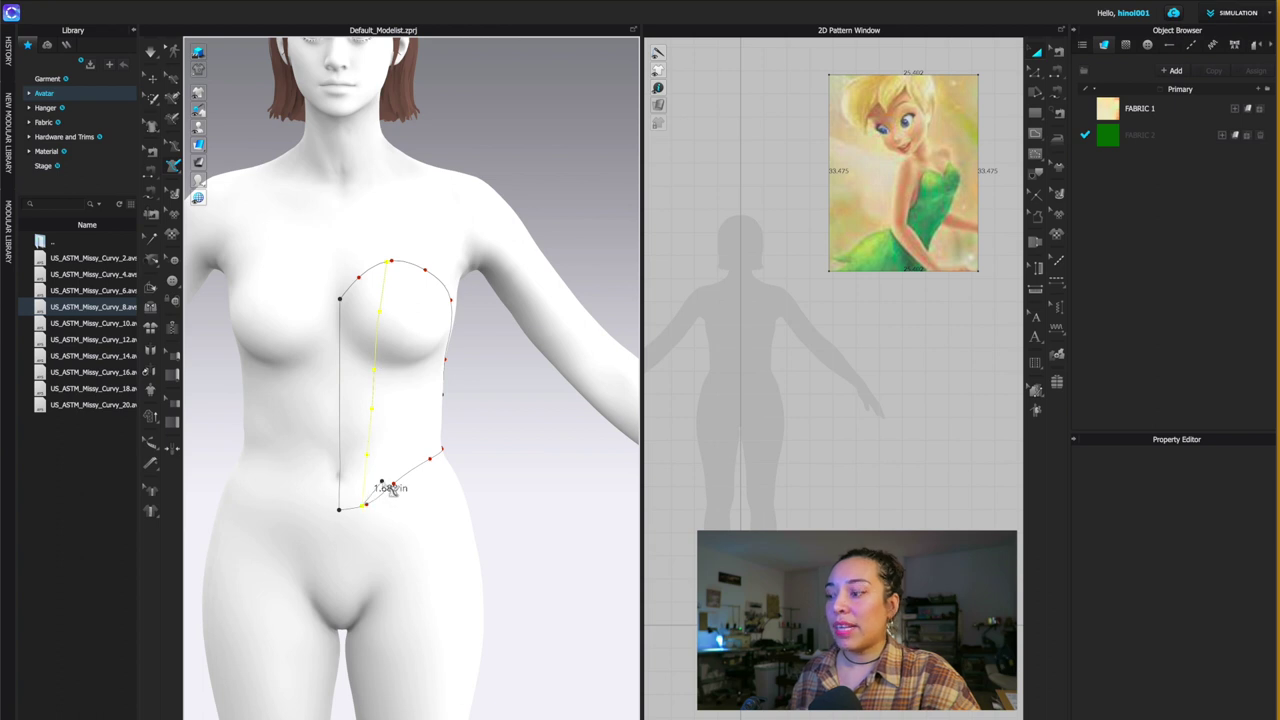
- Add points for a second seam line running toward the side and back
{"action": "right_click_drag", "start_coordinate": [383, 491], "coordinate": [420, 440]}
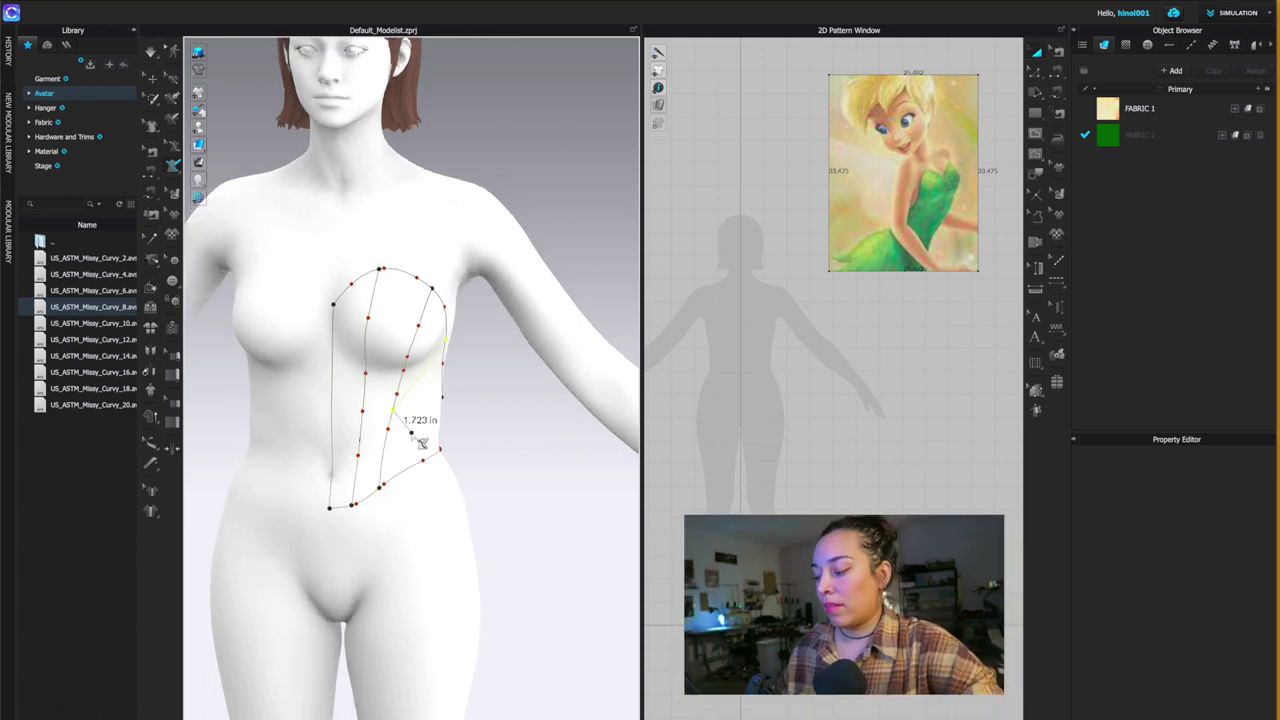
{"action": "right_click_drag", "start_coordinate": [440, 440], "coordinate": [450, 385]}
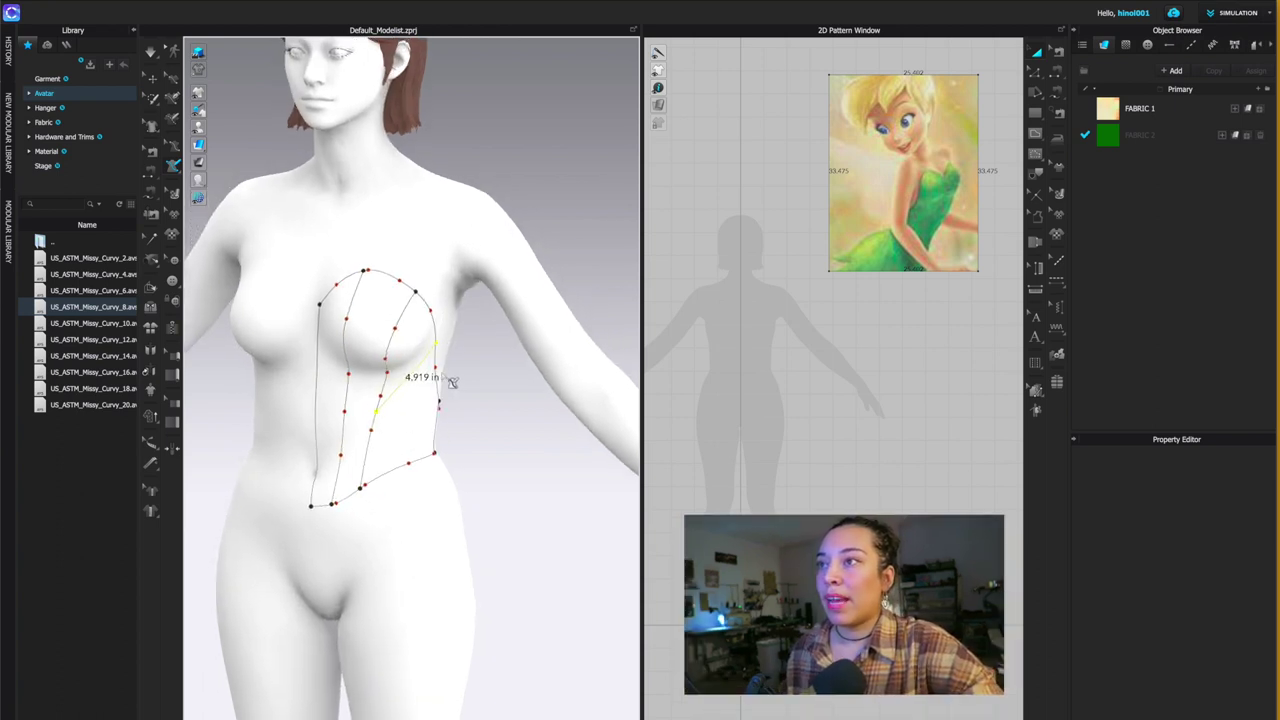
{"action": "left_click", "coordinate": [418, 391]}
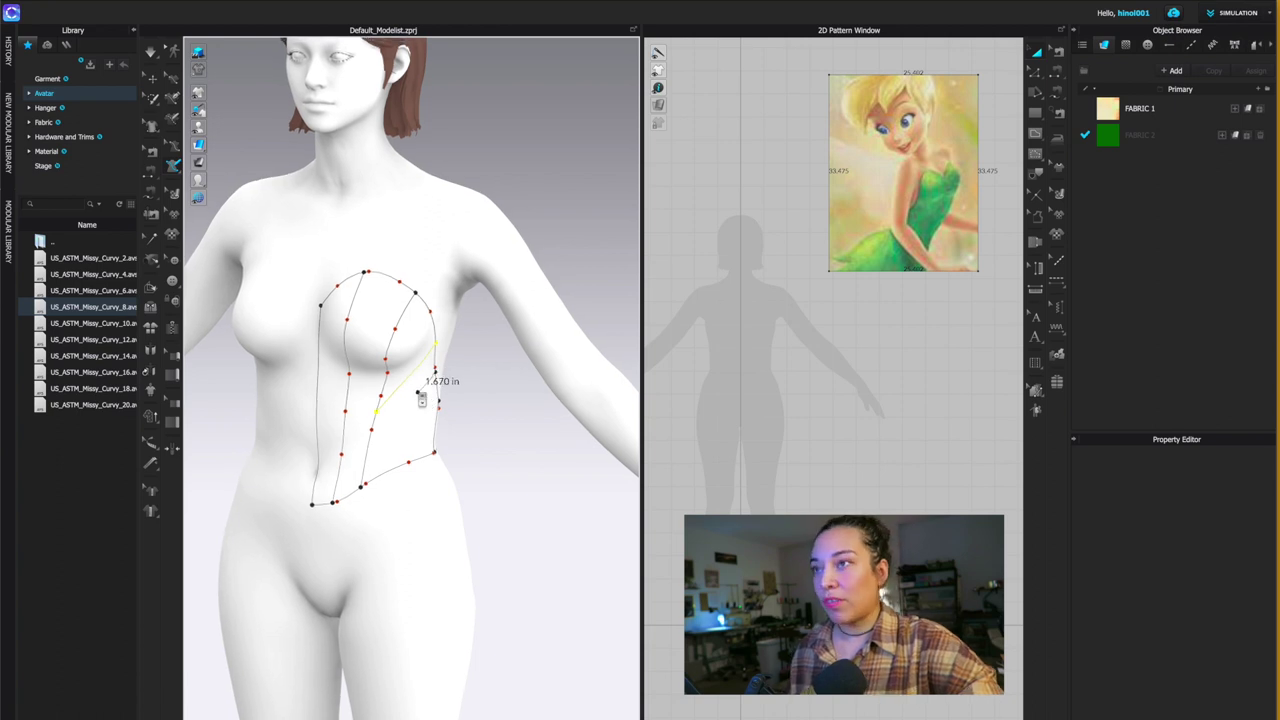
{"action": "mouse_move", "coordinate": [414, 436]}
{"action": "right_mouse_down"}
{"action": "mouse_move", "coordinate": [507, 382]}
{"action": "mouse_move", "coordinate": [391, 368]}
{"action": "mouse_move", "coordinate": [397, 378]}
{"action": "right_mouse_up"}
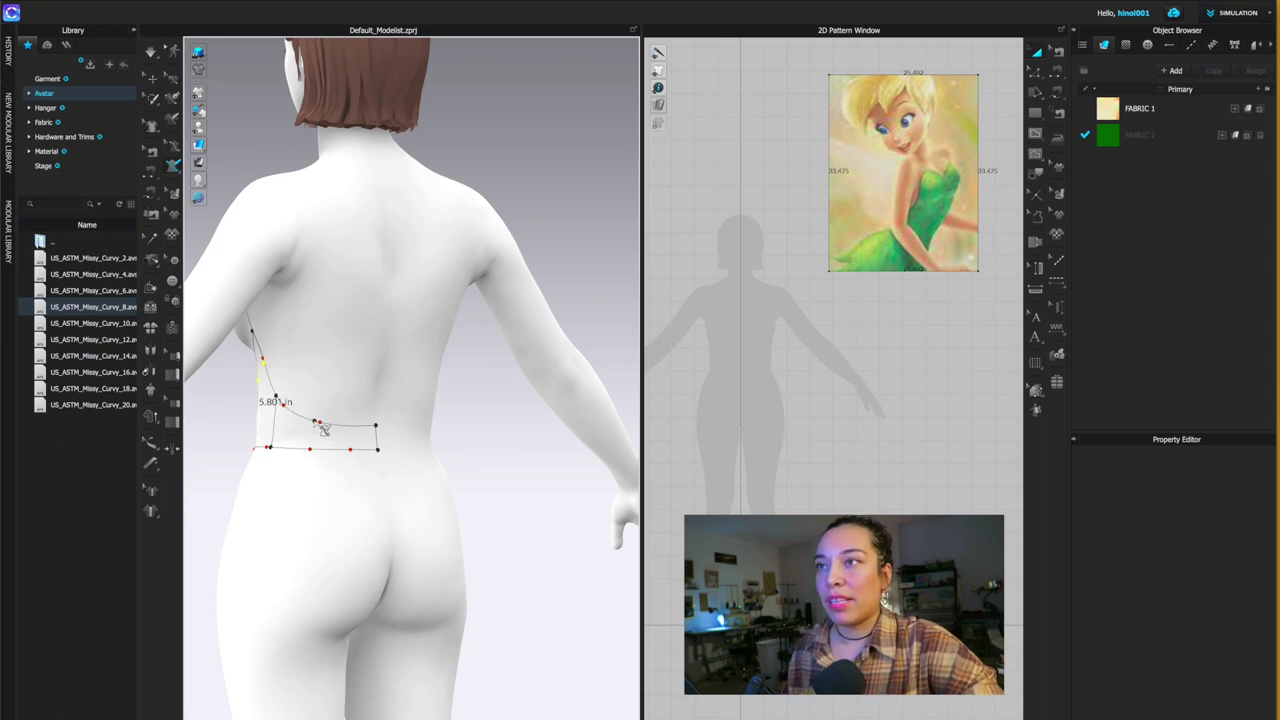
{"action": "left_click", "coordinate": [318, 422]}
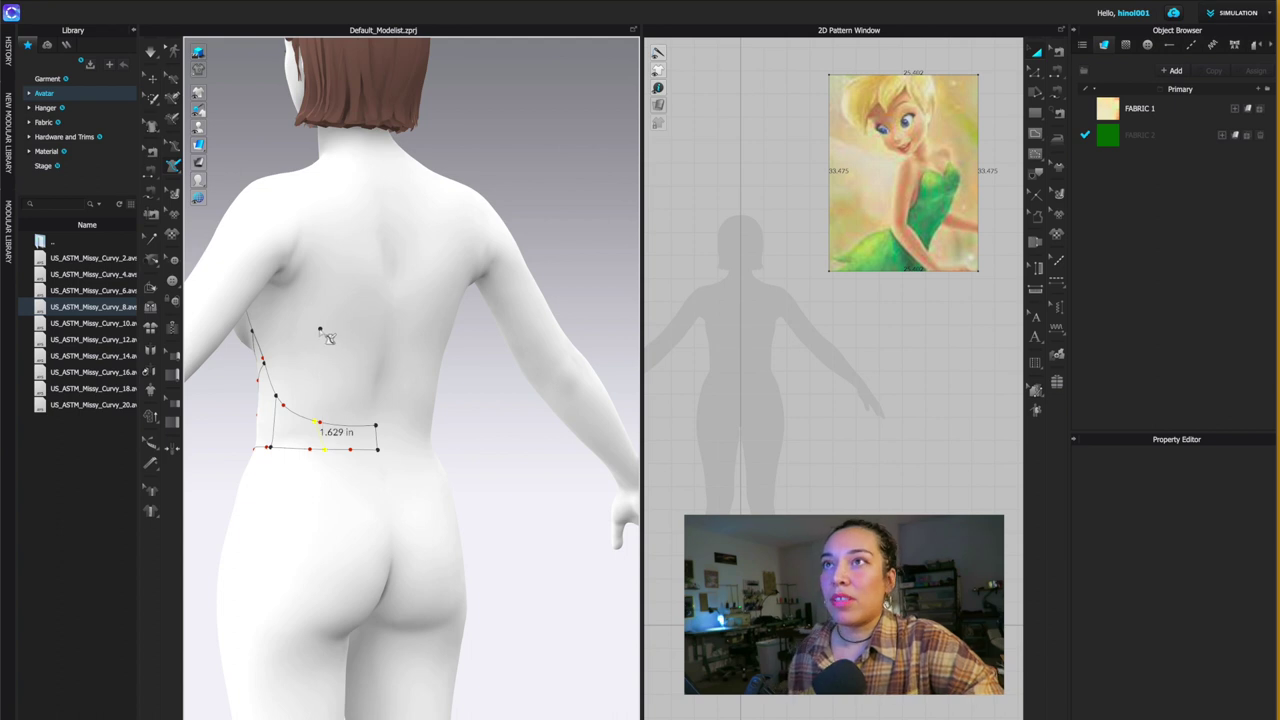
{"action": "right_click_drag", "start_coordinate": [330, 332], "coordinate": [418, 330]}
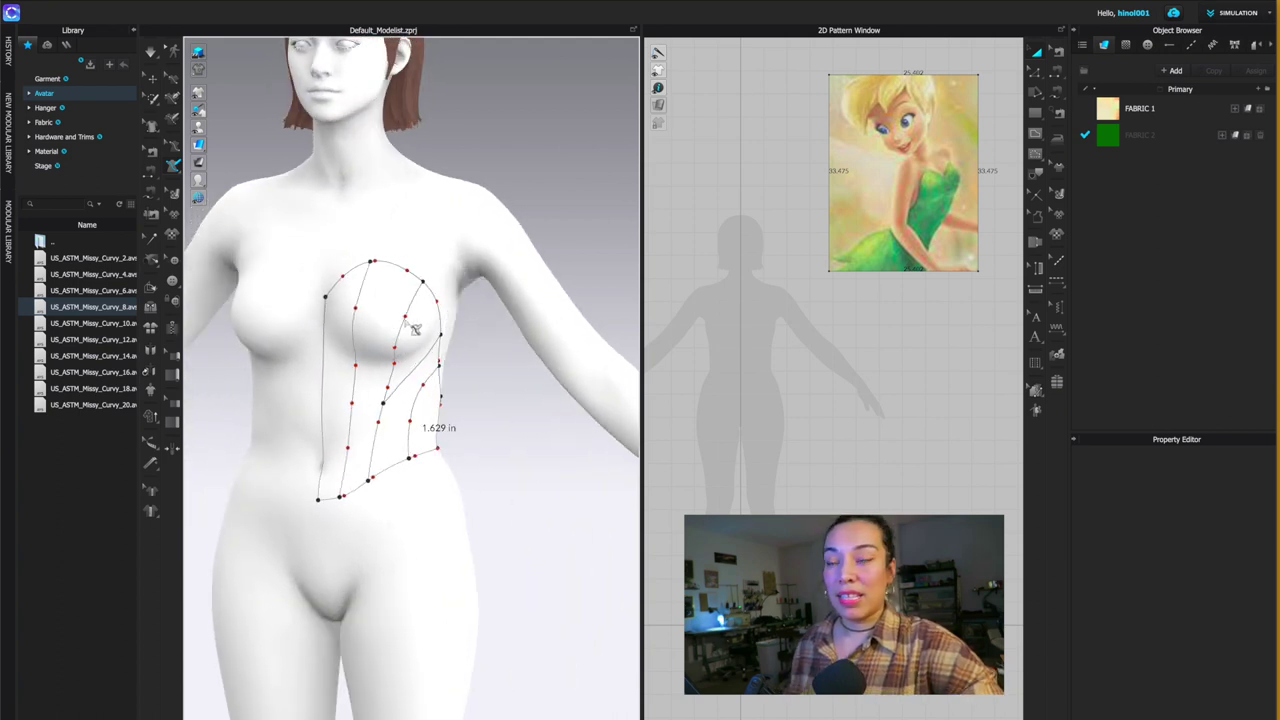
{"action": "right_click_drag", "start_coordinate": [413, 330], "coordinate": [425, 330]}
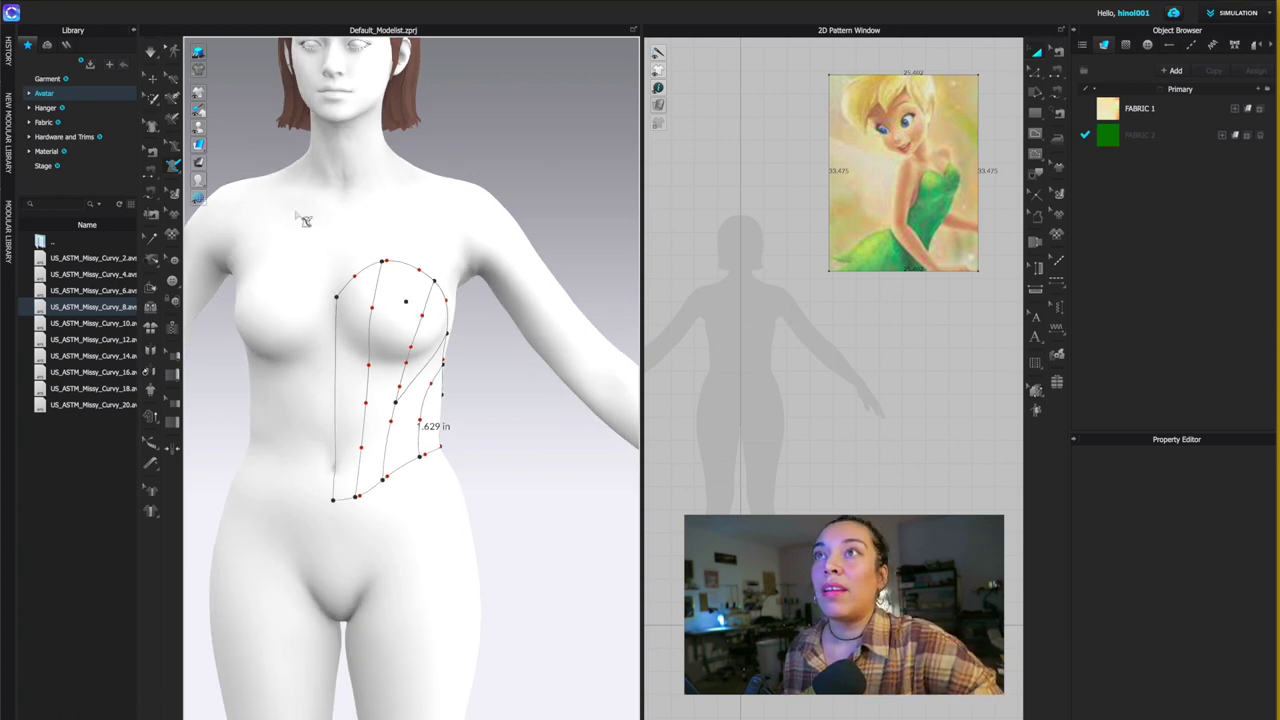
- Switch to 3D Flatten and select the centre-front and middle front bodice panels
{"action": "left_click", "coordinate": [176, 167]}
{"action": "left_click", "coordinate": [207, 176]}
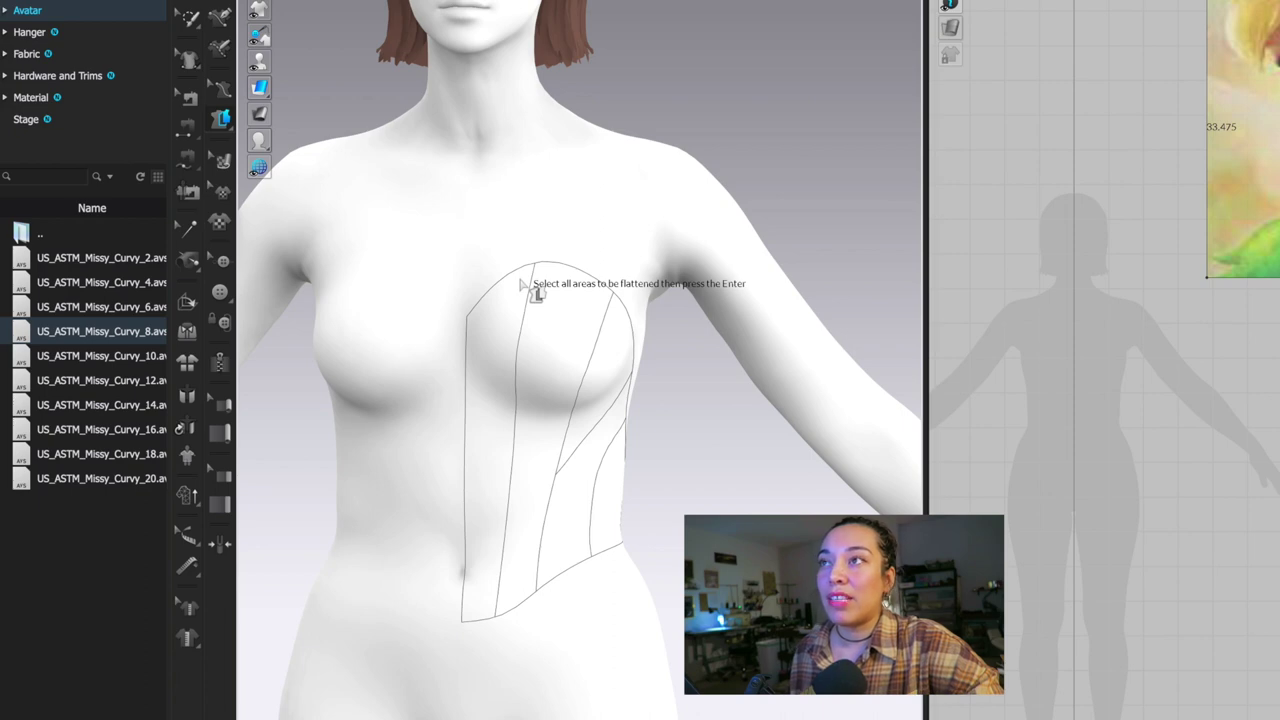
{"action": "left_click", "coordinate": [522, 284]}
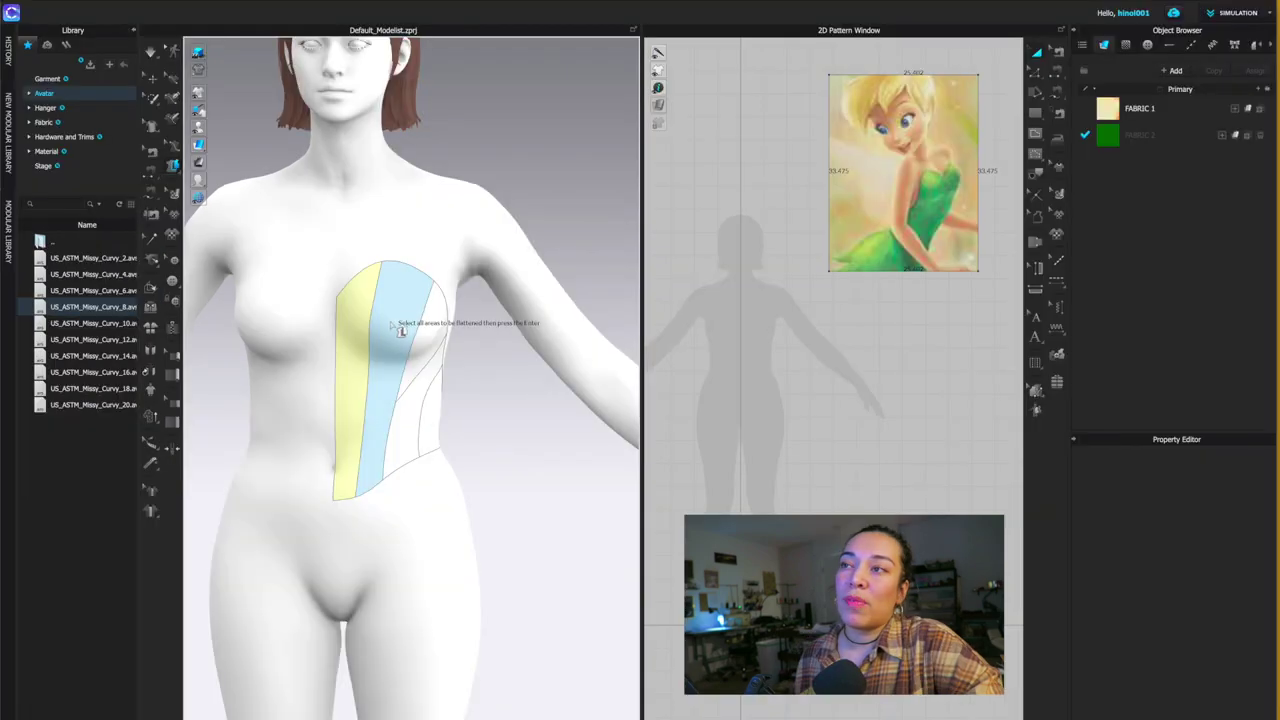
{"action": "left_click", "coordinate": [395, 323]}
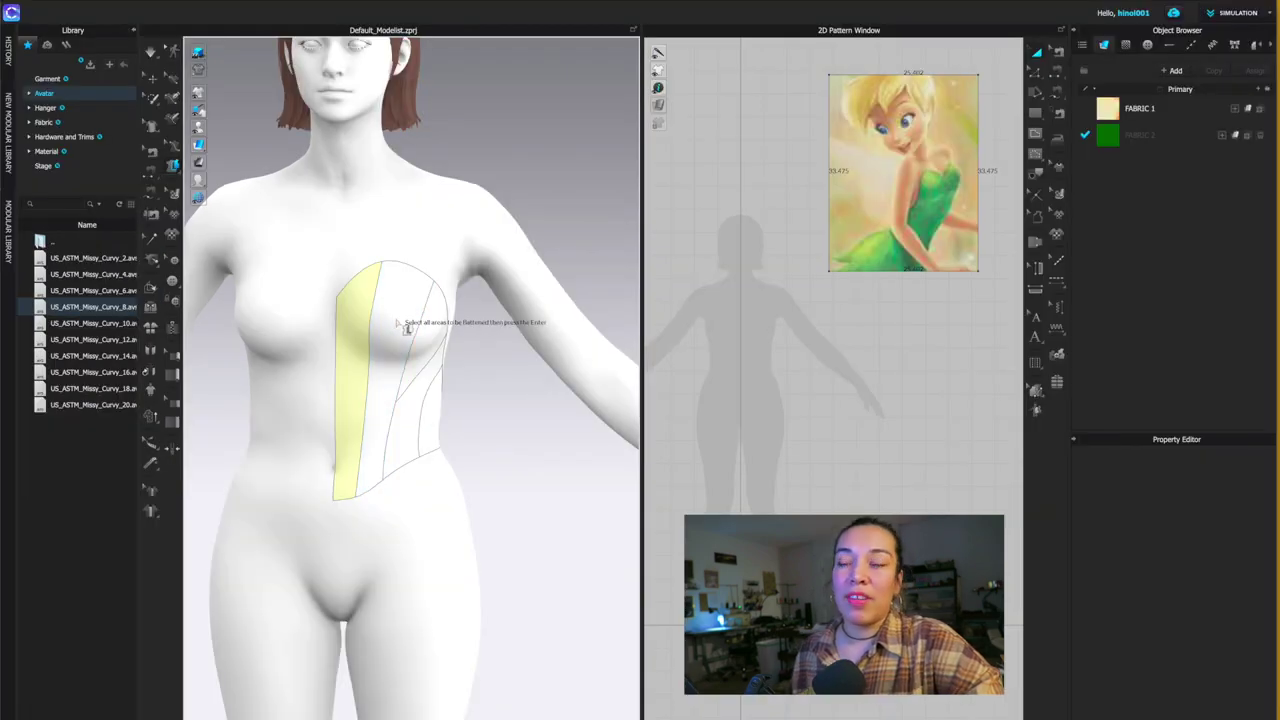
{"action": "left_click", "coordinate": [400, 321]}
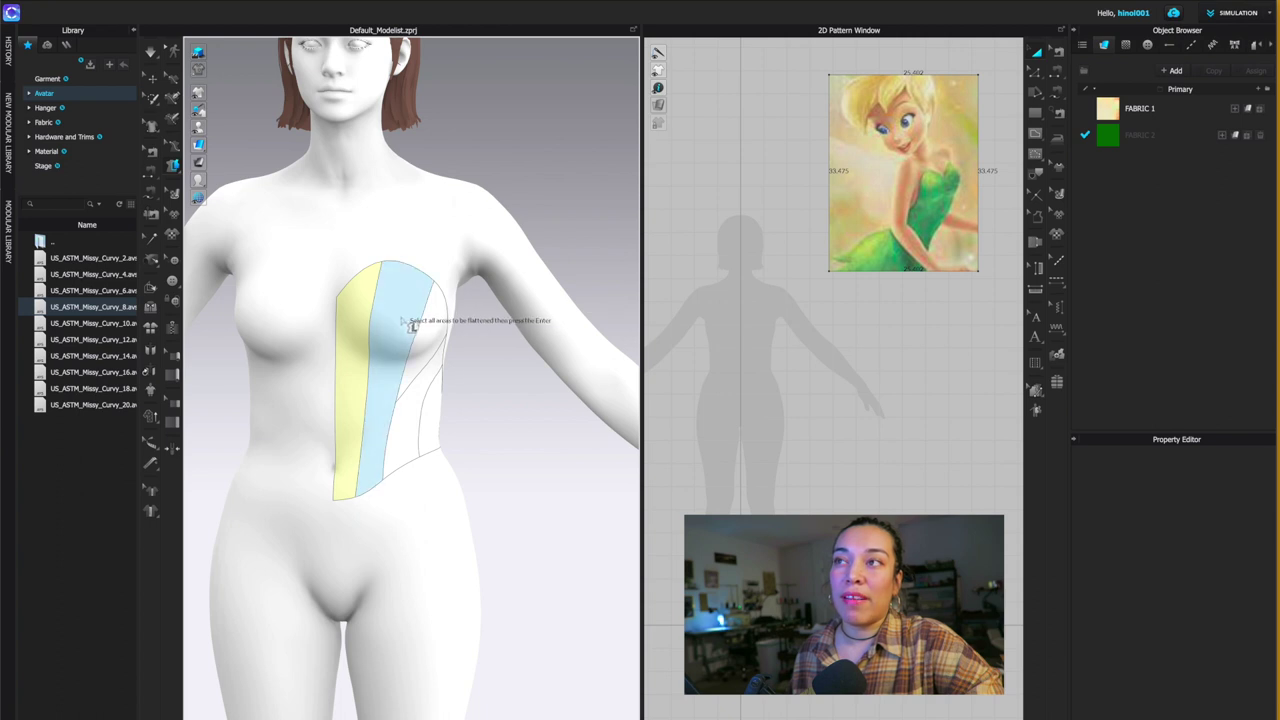
{"action": "left_click", "coordinate": [402, 319]}
{"action": "left_click", "coordinate": [402, 311]}
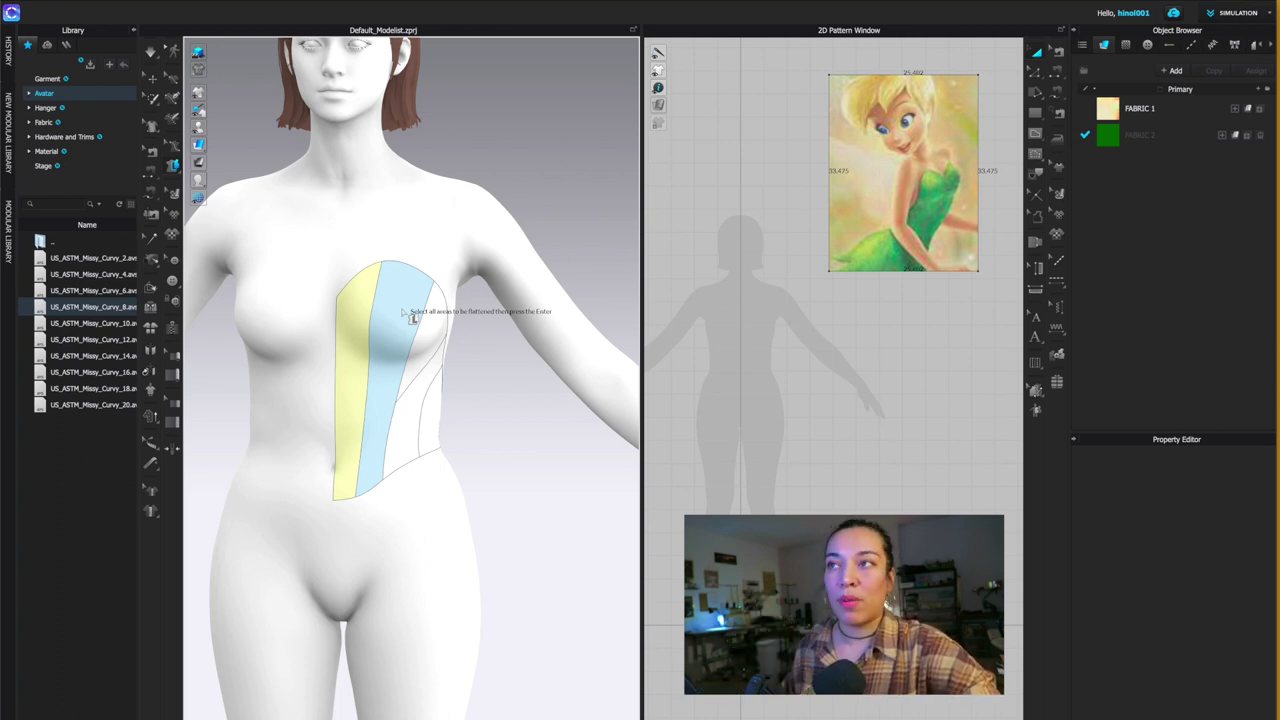
{"action": "left_click", "coordinate": [404, 313]}
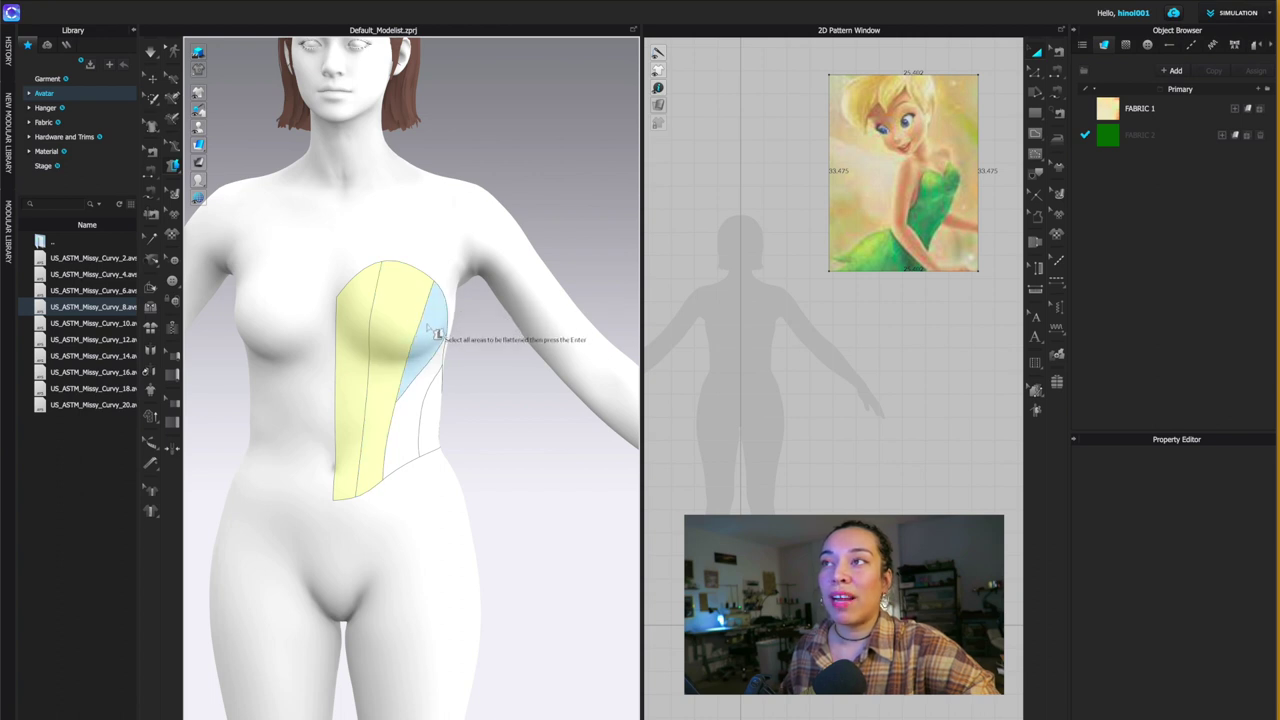
- Mark the side, lower side and back waist panels for flattening
{"action": "left_click", "coordinate": [430, 330]}
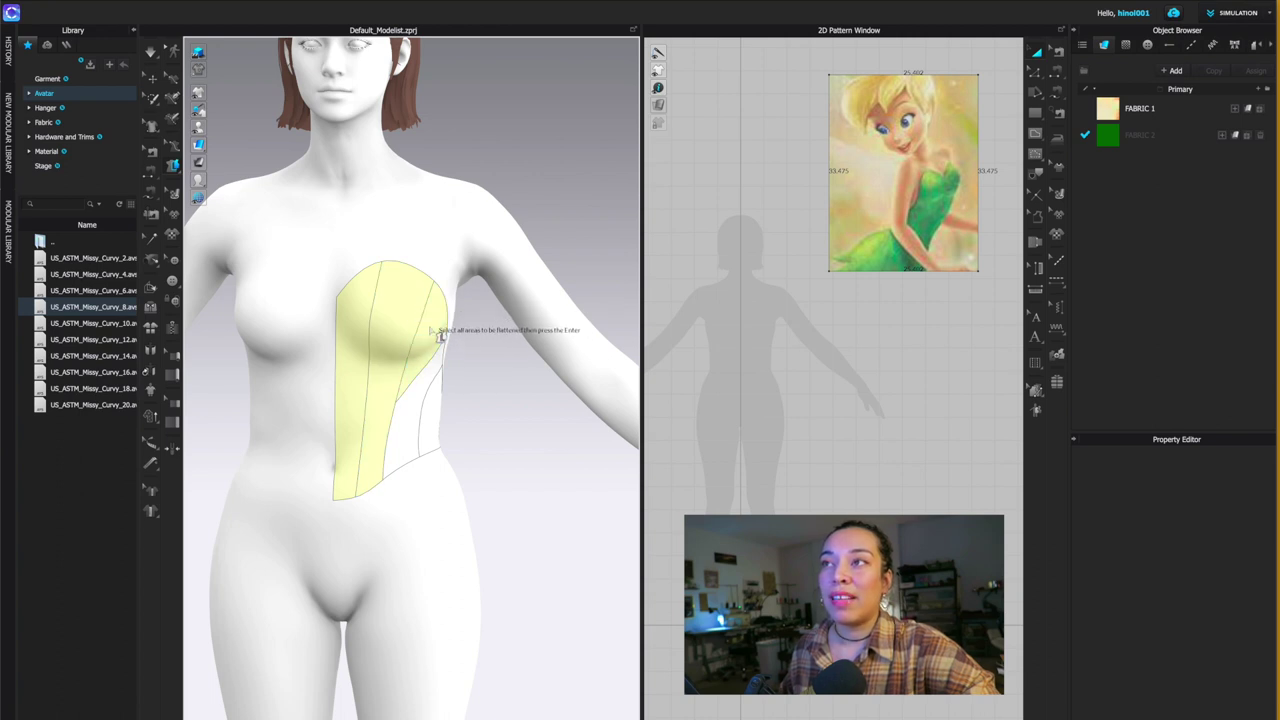
{"action": "left_click", "coordinate": [436, 378]}
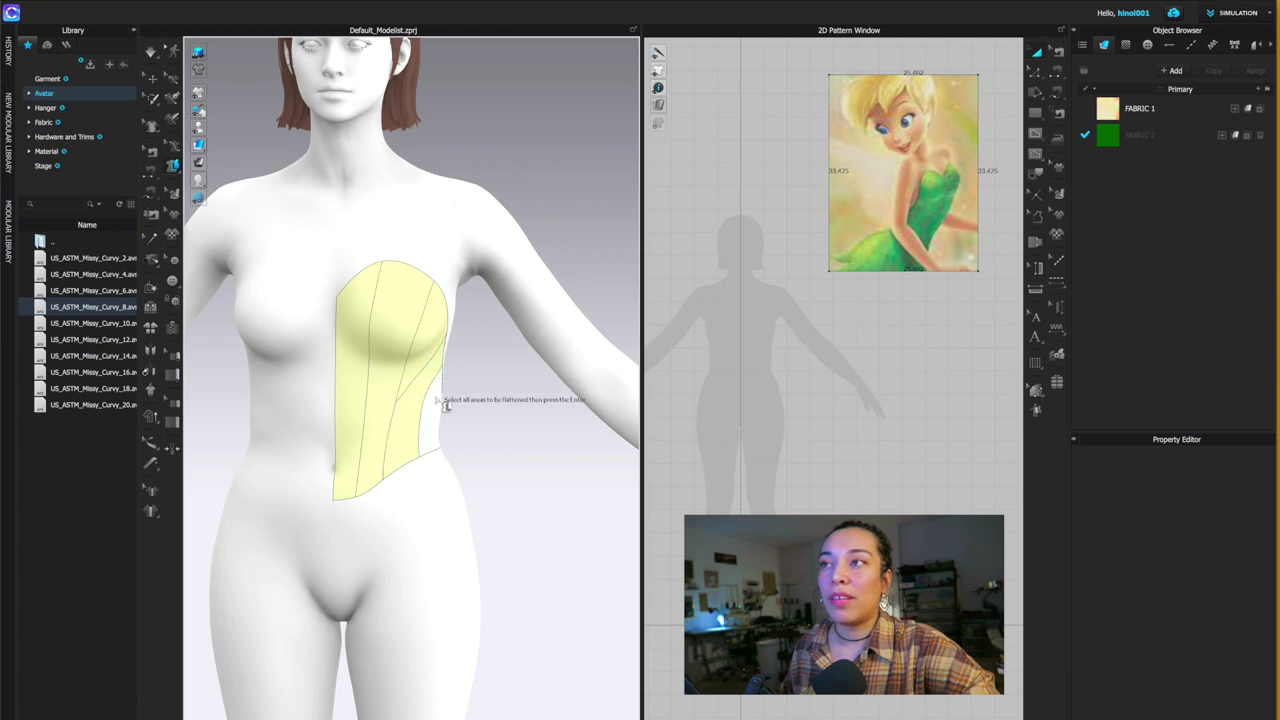
{"action": "right_click_drag", "start_coordinate": [457, 403], "coordinate": [389, 400]}
{"action": "left_click", "coordinate": [335, 443]}
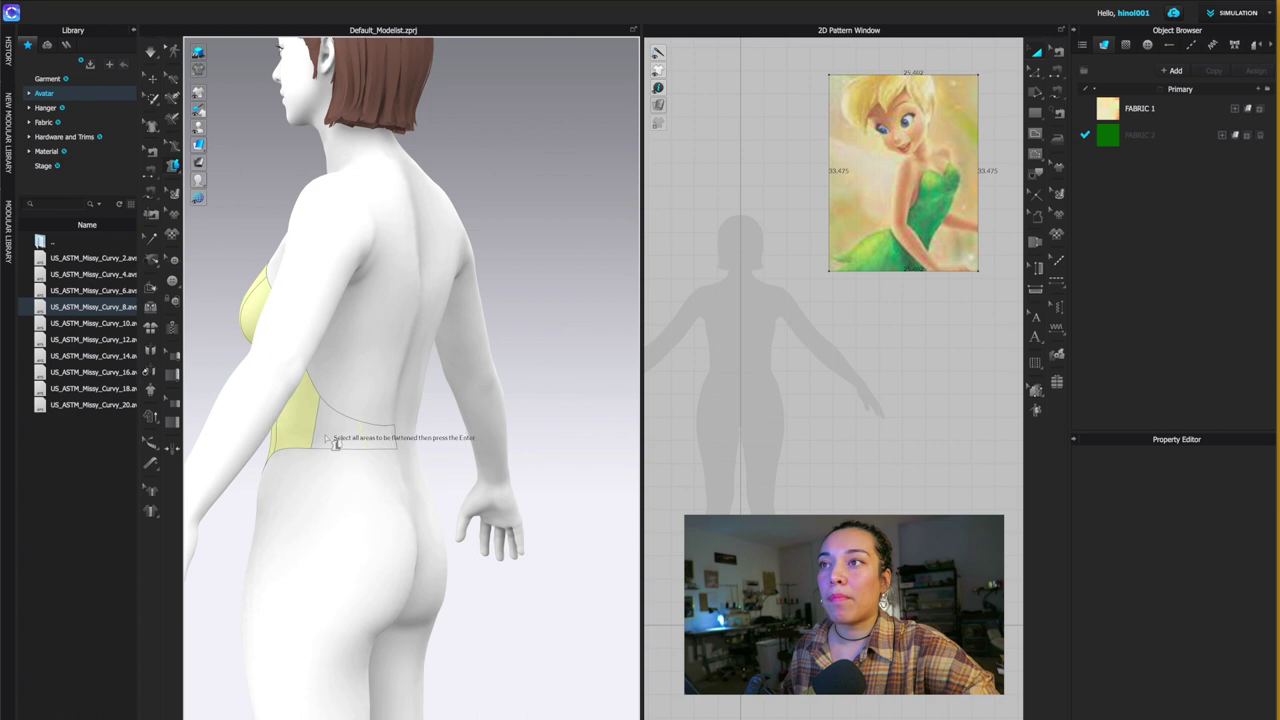
{"action": "left_click", "coordinate": [370, 443]}
{"action": "left_click", "coordinate": [382, 447]}
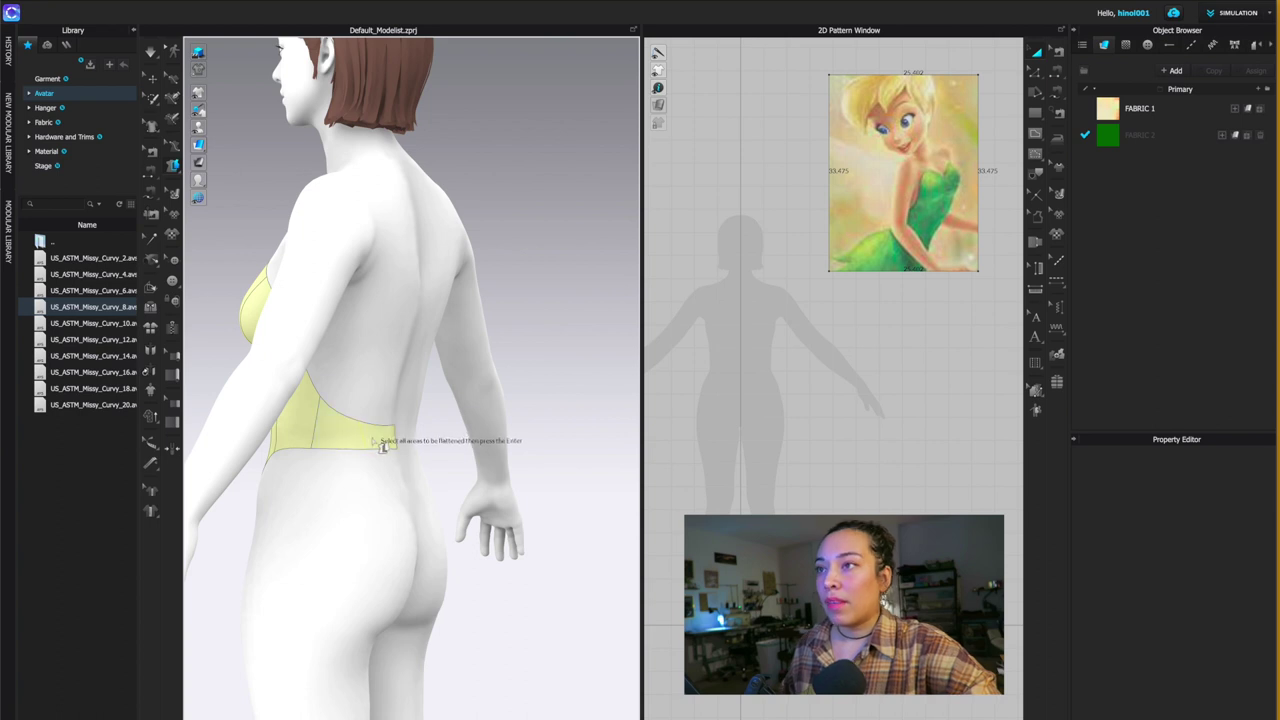
{"action": "mouse_move", "coordinate": [382, 447]}
{"action": "right_mouse_down"}
{"action": "mouse_move", "coordinate": [335, 465]}
{"action": "mouse_move", "coordinate": [380, 468]}
{"action": "right_mouse_up"}
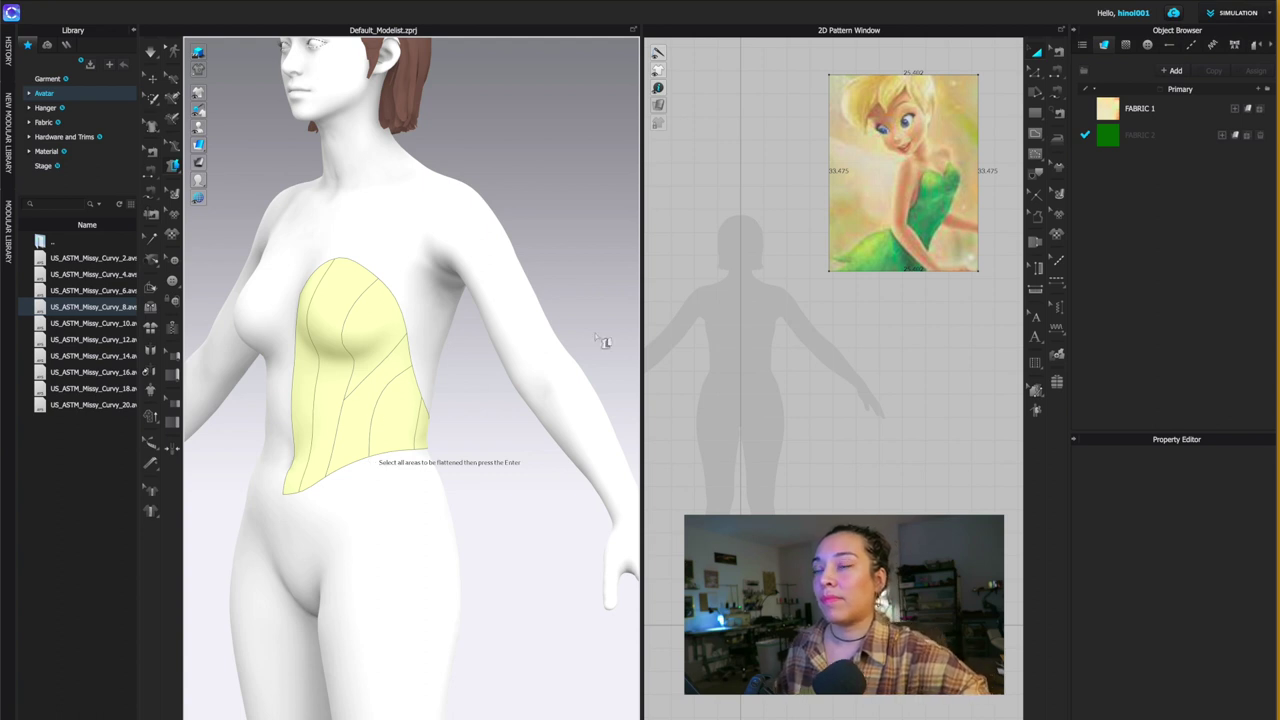
- Flatten the marked panels into green pattern pieces and turn the avatar to inspect the bodice
{"action": "key", "text": "Return"}
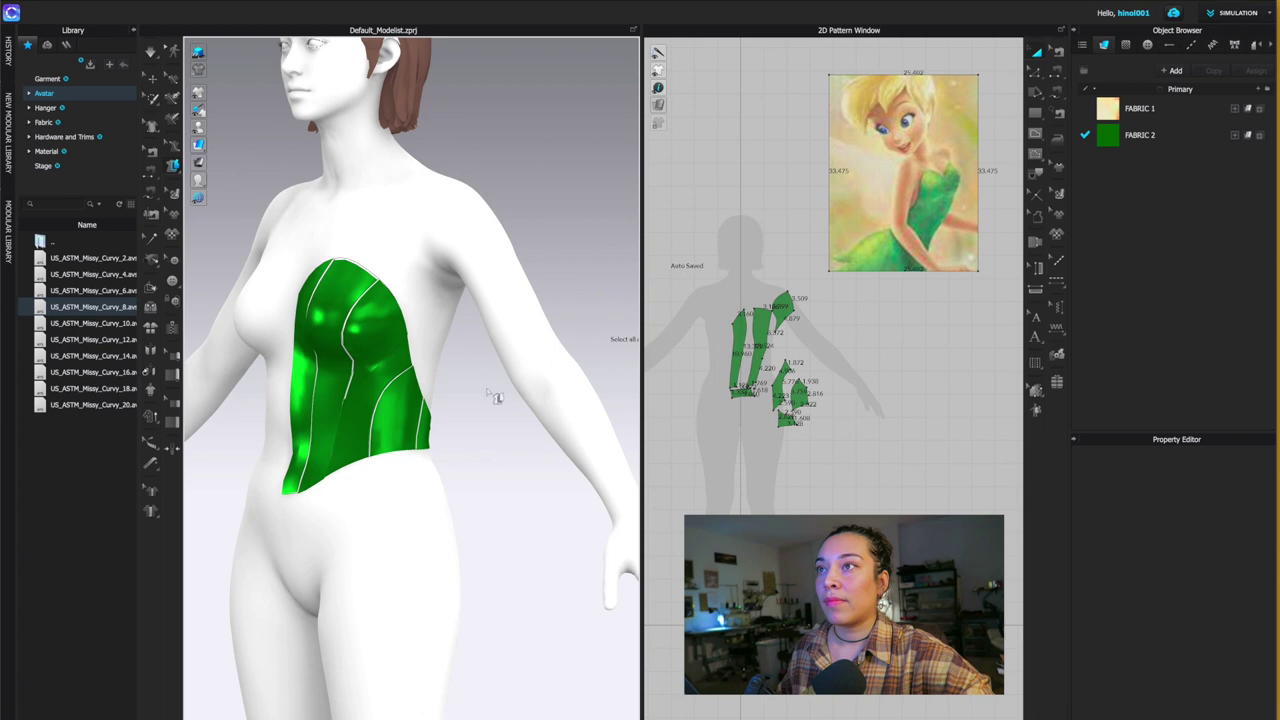
{"action": "right_click_drag", "start_coordinate": [480, 423], "coordinate": [490, 420]}
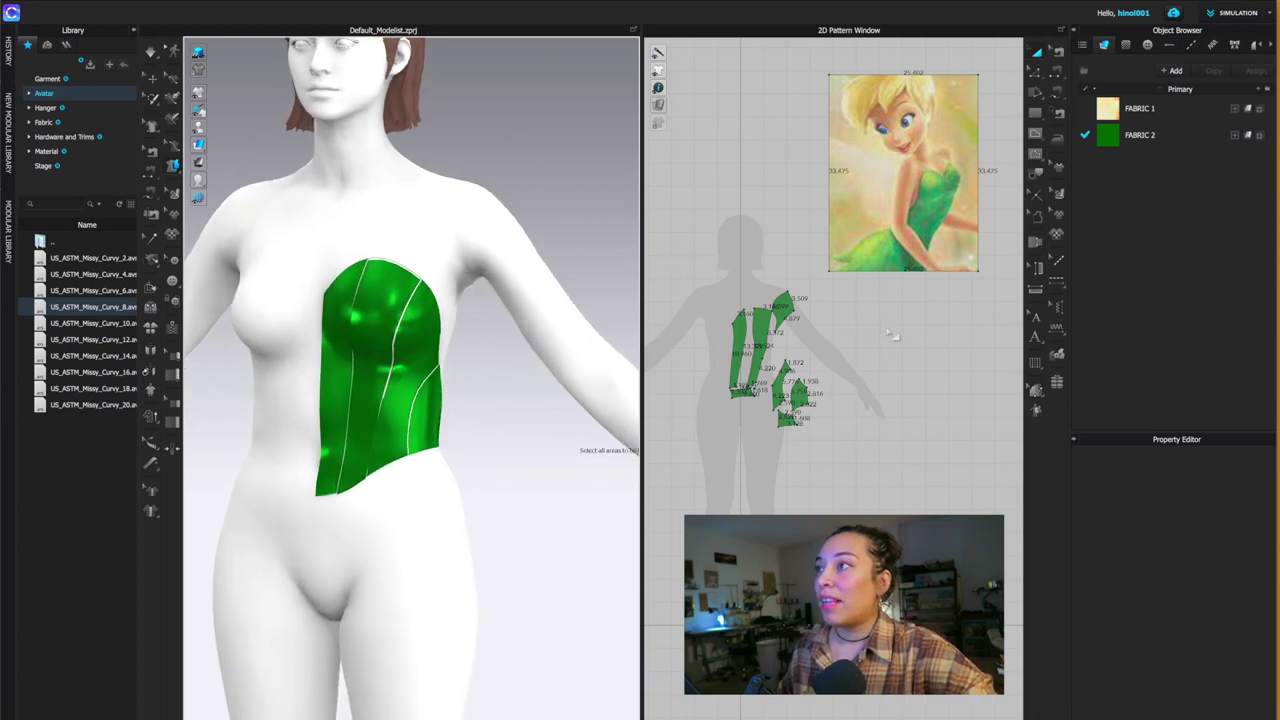
{"action": "scroll", "coordinate": [708, 342], "scroll_direction": "up", "scroll_amount": 3}
{"action": "scroll", "coordinate": [802, 380], "scroll_direction": "up", "scroll_amount": 2}
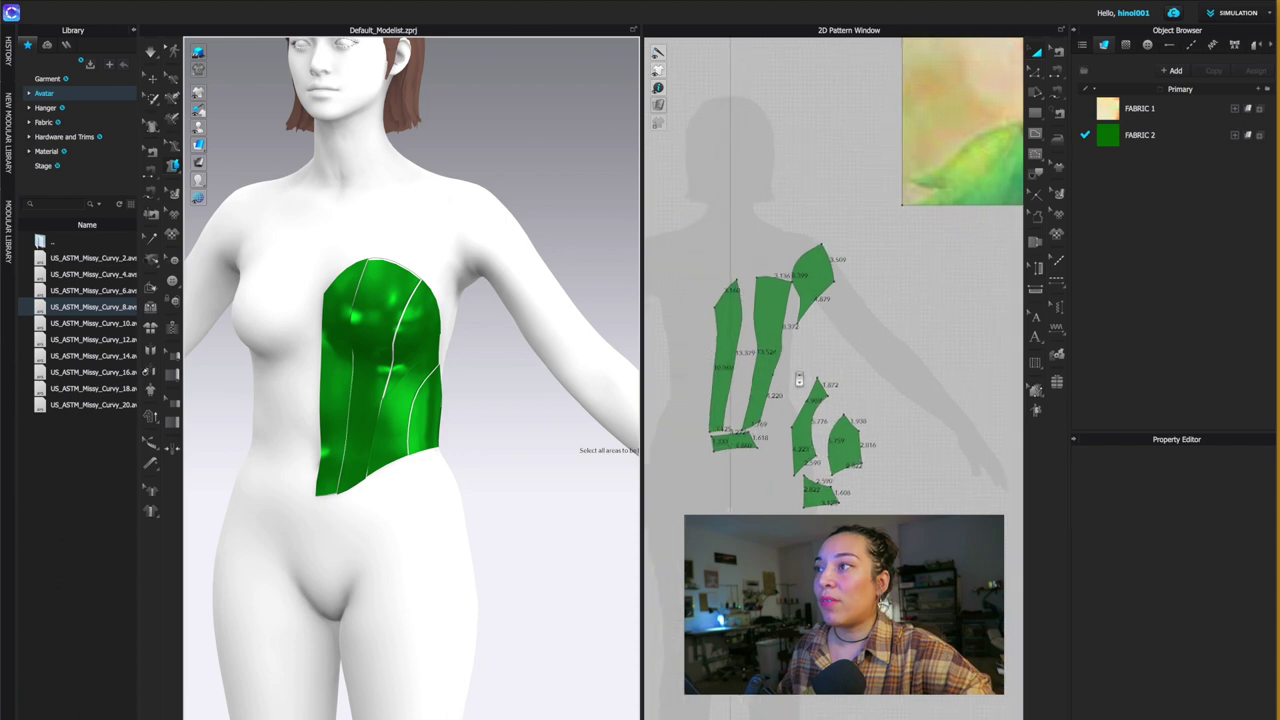
{"action": "scroll", "coordinate": [730, 430], "scroll_direction": "down", "scroll_amount": 2}
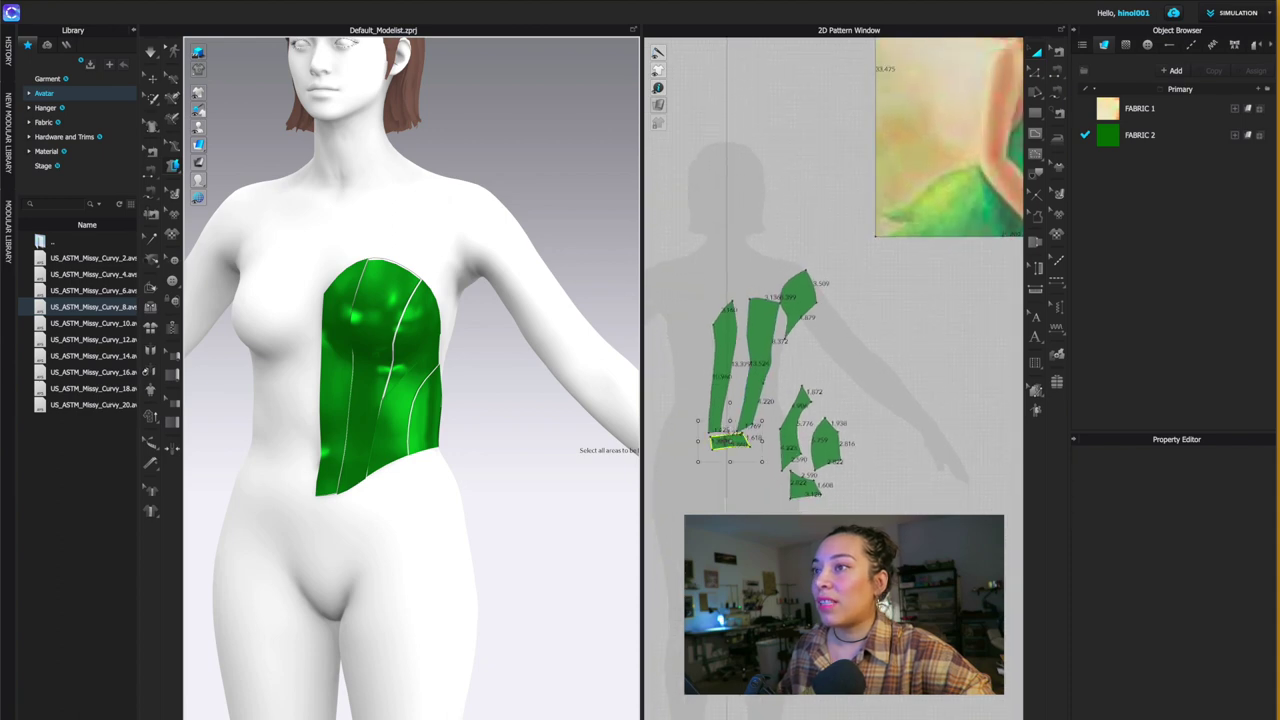
- Arrange the flattened pattern pieces in a row in the 2D window
{"action": "left_click_drag", "start_coordinate": [730, 441], "coordinate": [948, 429]}
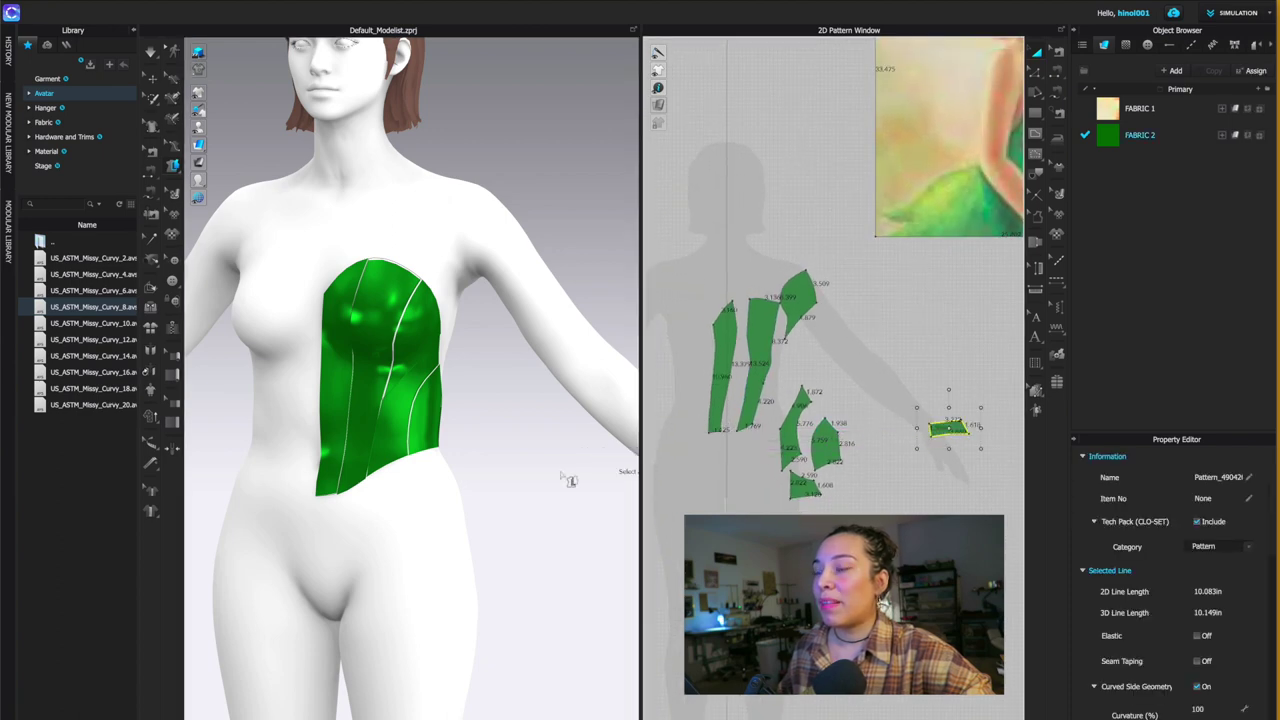
{"action": "right_click_drag", "start_coordinate": [568, 480], "coordinate": [514, 480]}
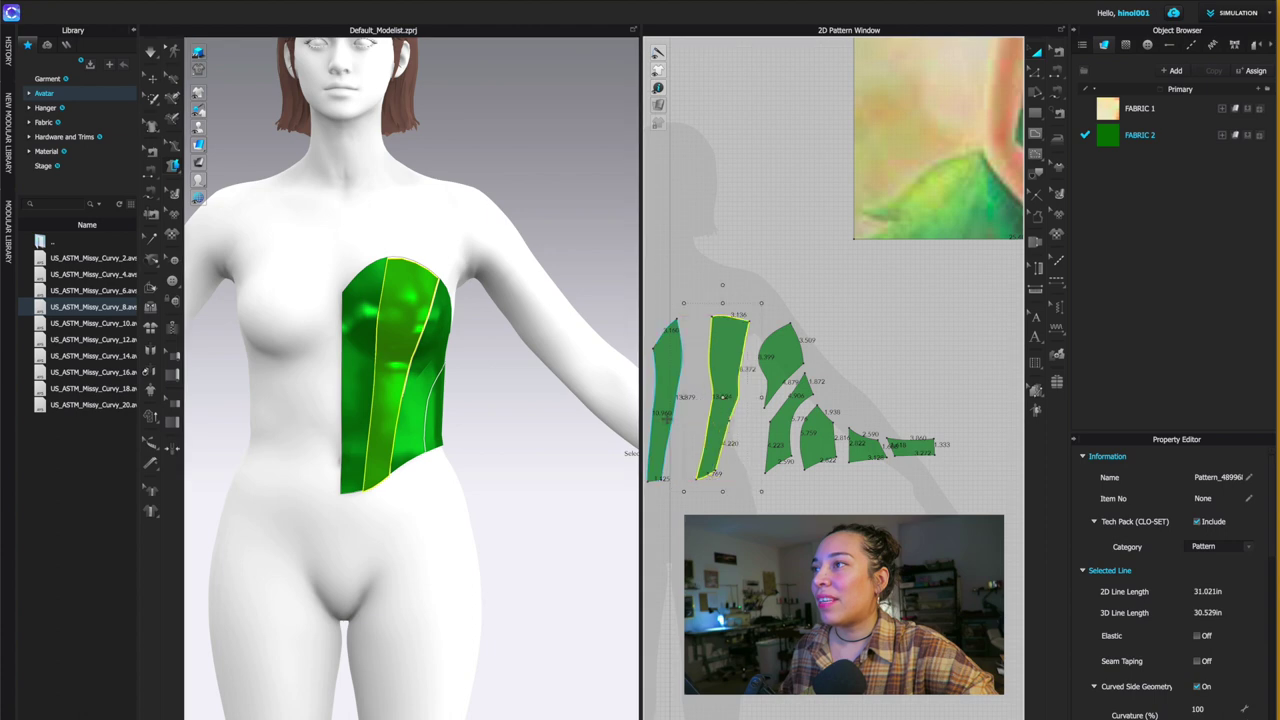
{"action": "left_click", "coordinate": [665, 399]}
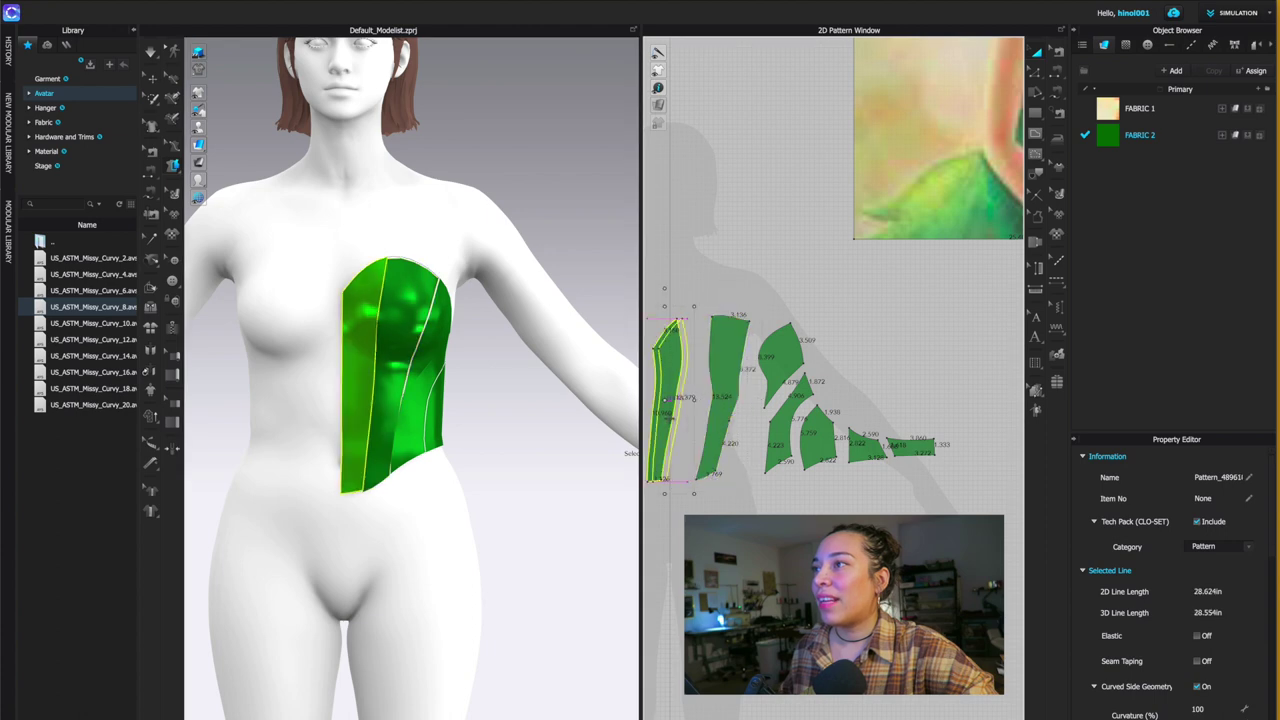
{"action": "left_click", "coordinate": [800, 430]}
{"action": "scroll", "coordinate": [800, 430], "scroll_direction": "up", "scroll_amount": 2}
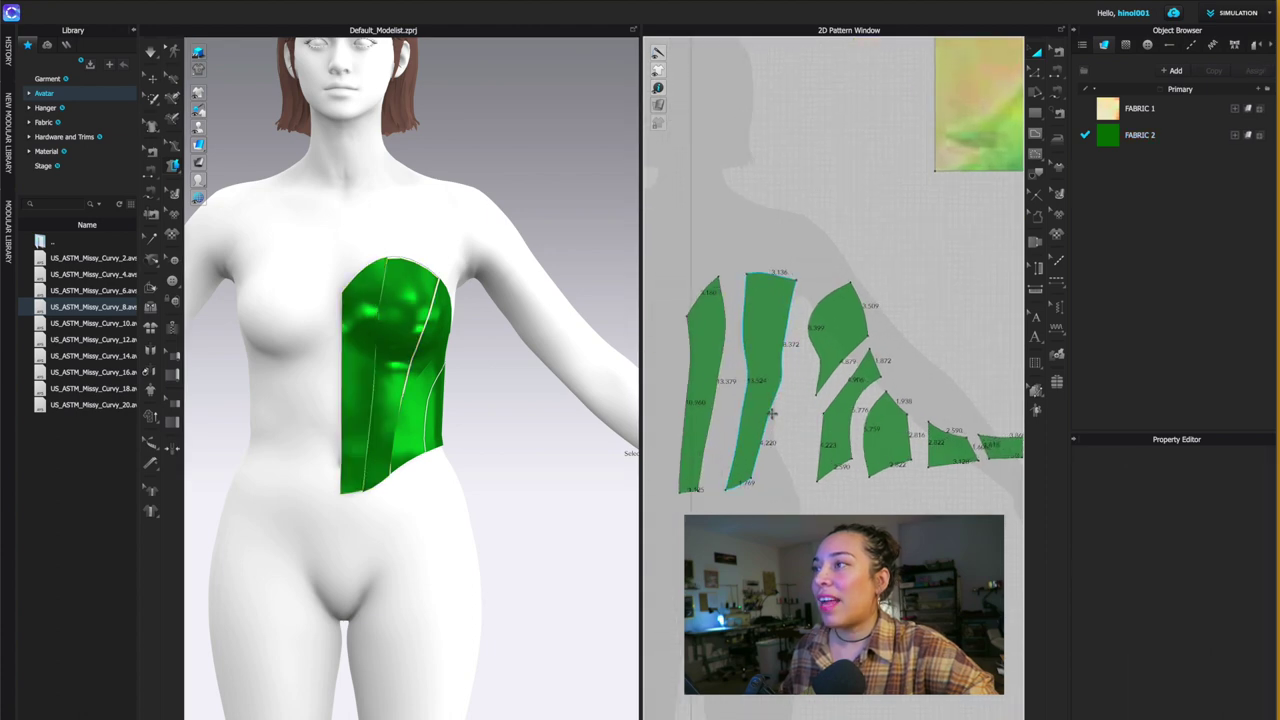
- Try bowing the leftmost piece's edge with Edit Curve Point, then undo it
{"action": "left_click", "coordinate": [1035, 196]}
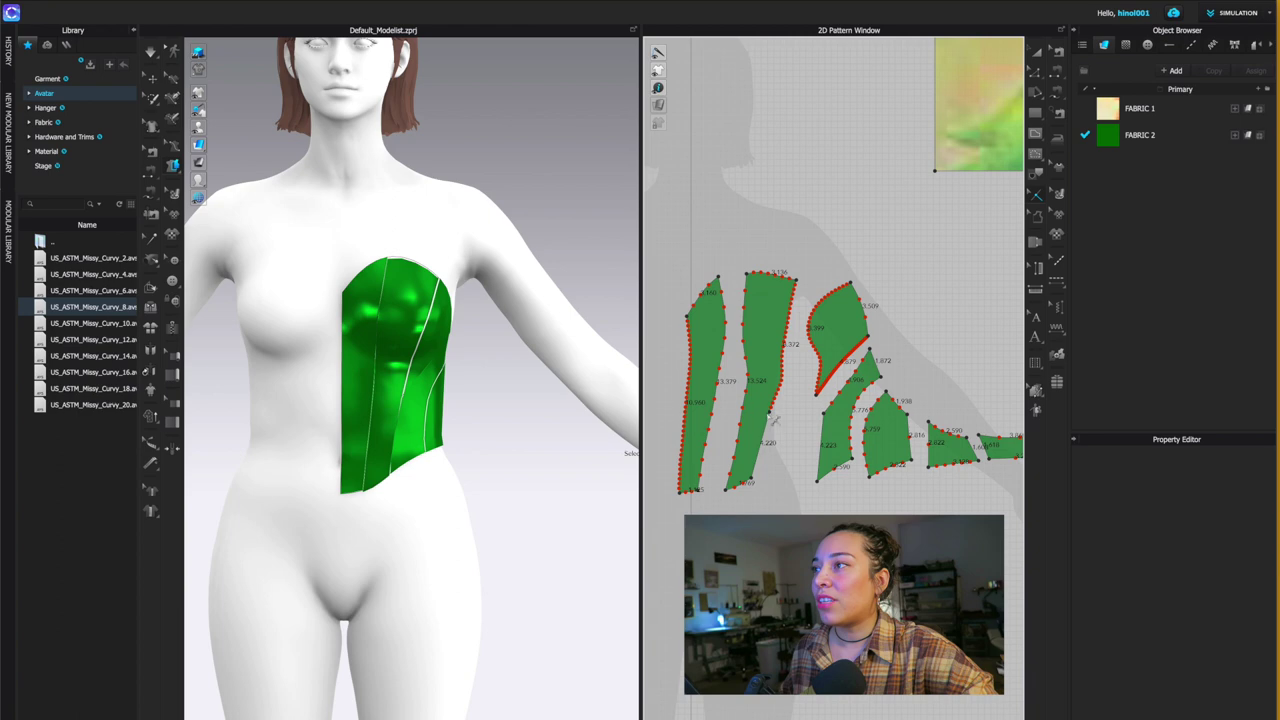
{"action": "scroll", "coordinate": [851, 277], "scroll_direction": "up", "scroll_amount": 2}
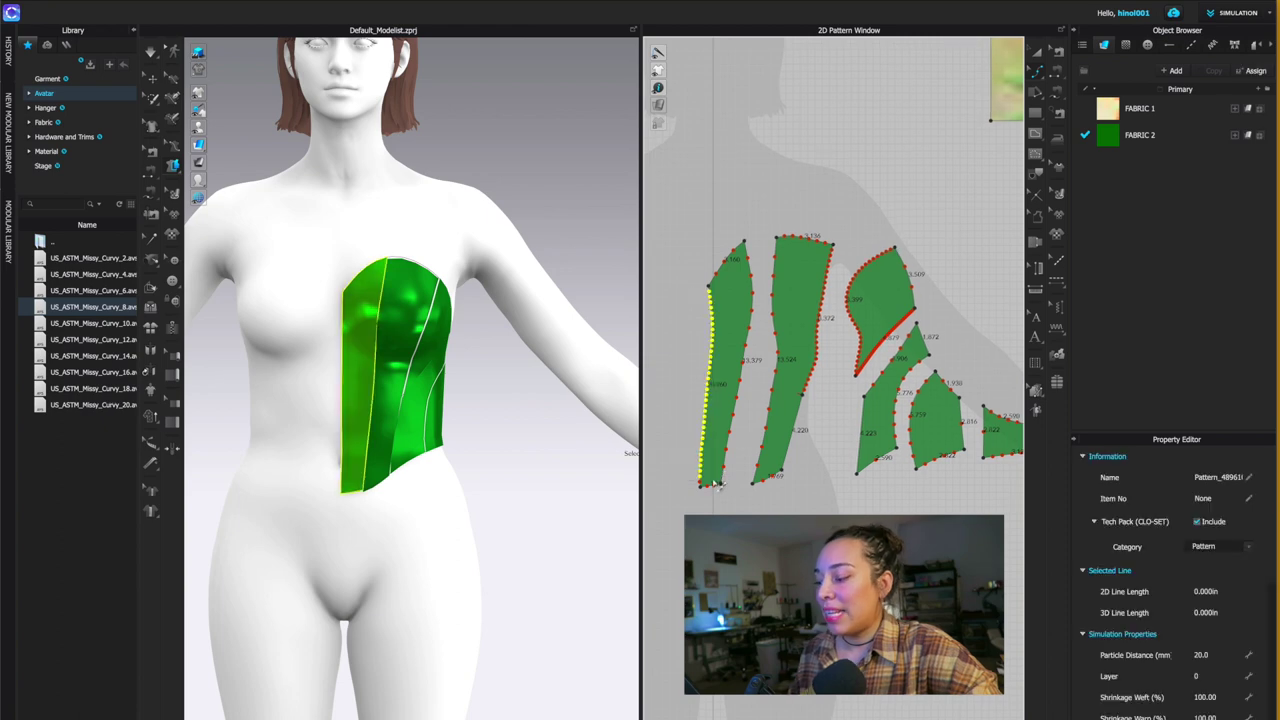
{"action": "left_click_drag", "start_coordinate": [707, 380], "coordinate": [697, 380]}
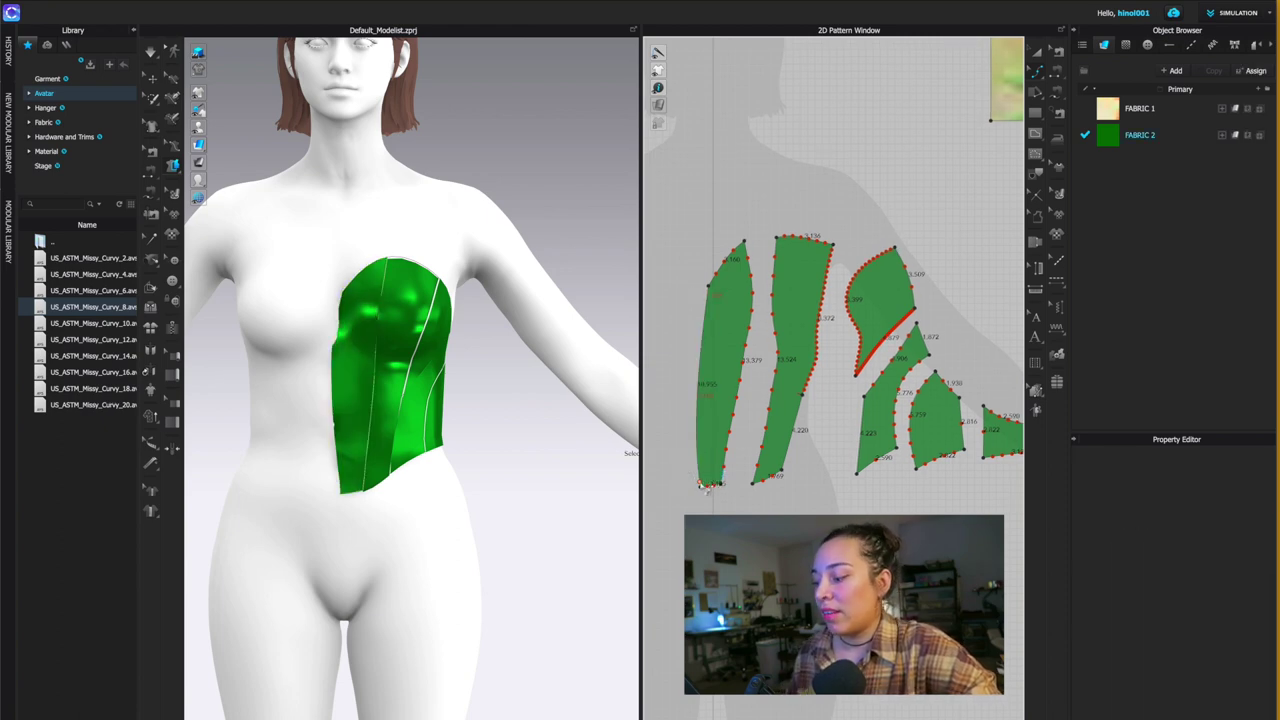
{"action": "key", "text": "ctrl+z"}
{"action": "key", "text": "ctrl+z"}
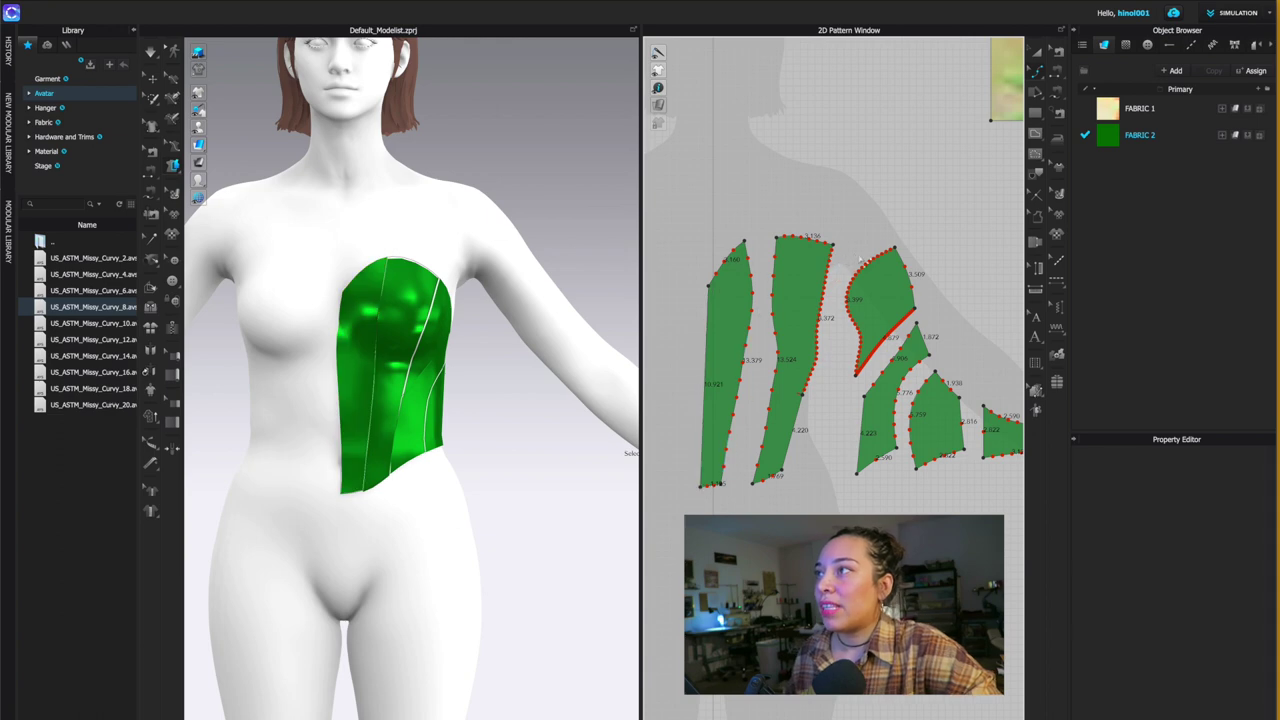
{"action": "scroll", "coordinate": [880, 330], "scroll_direction": "down", "scroll_amount": 2}
- Return to moving patterns and marquee-select all the bodice pattern pieces
{"action": "left_click", "coordinate": [1037, 54]}
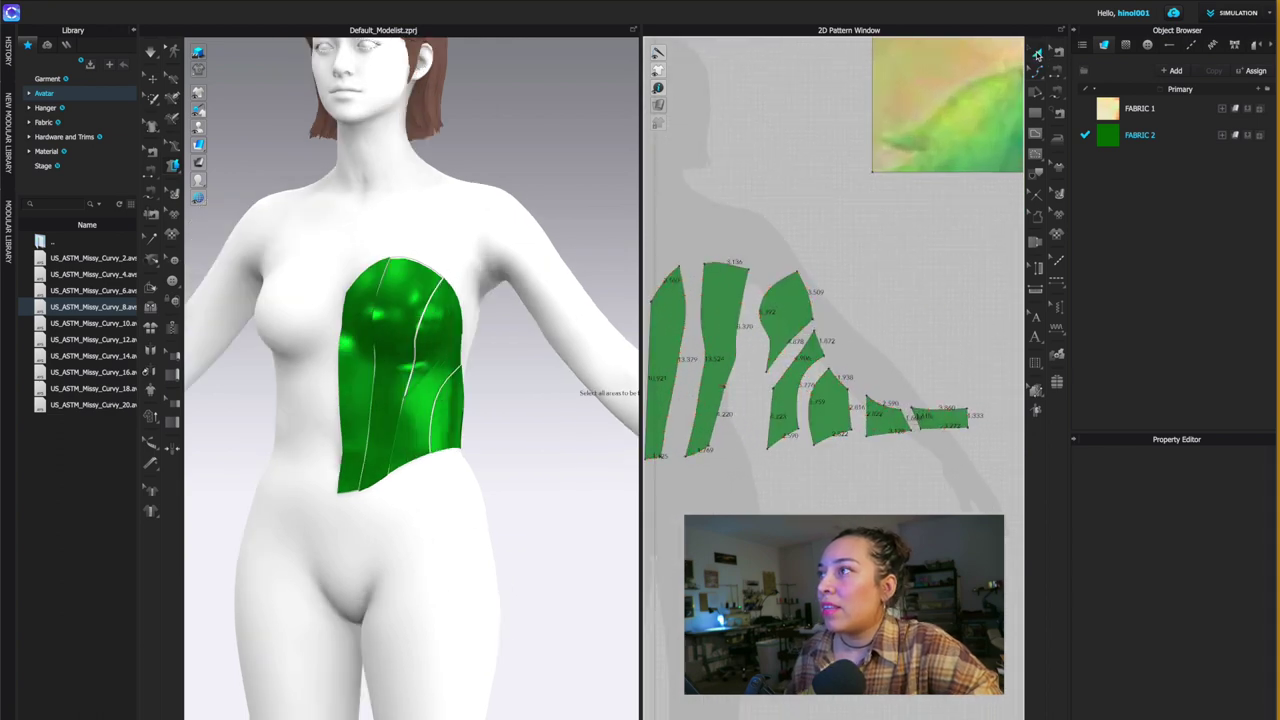
{"action": "scroll", "coordinate": [924, 294], "scroll_direction": "down", "scroll_amount": 2}
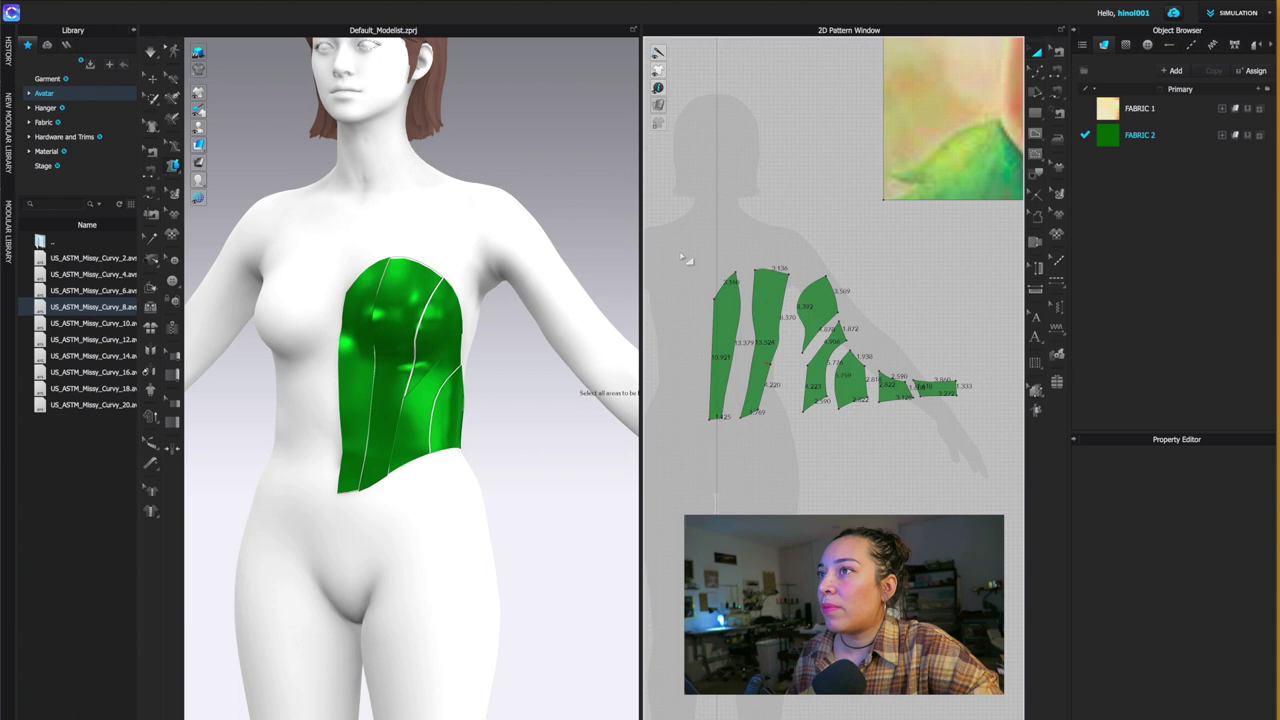
{"action": "left_click_drag", "start_coordinate": [685, 258], "coordinate": [990, 462]}
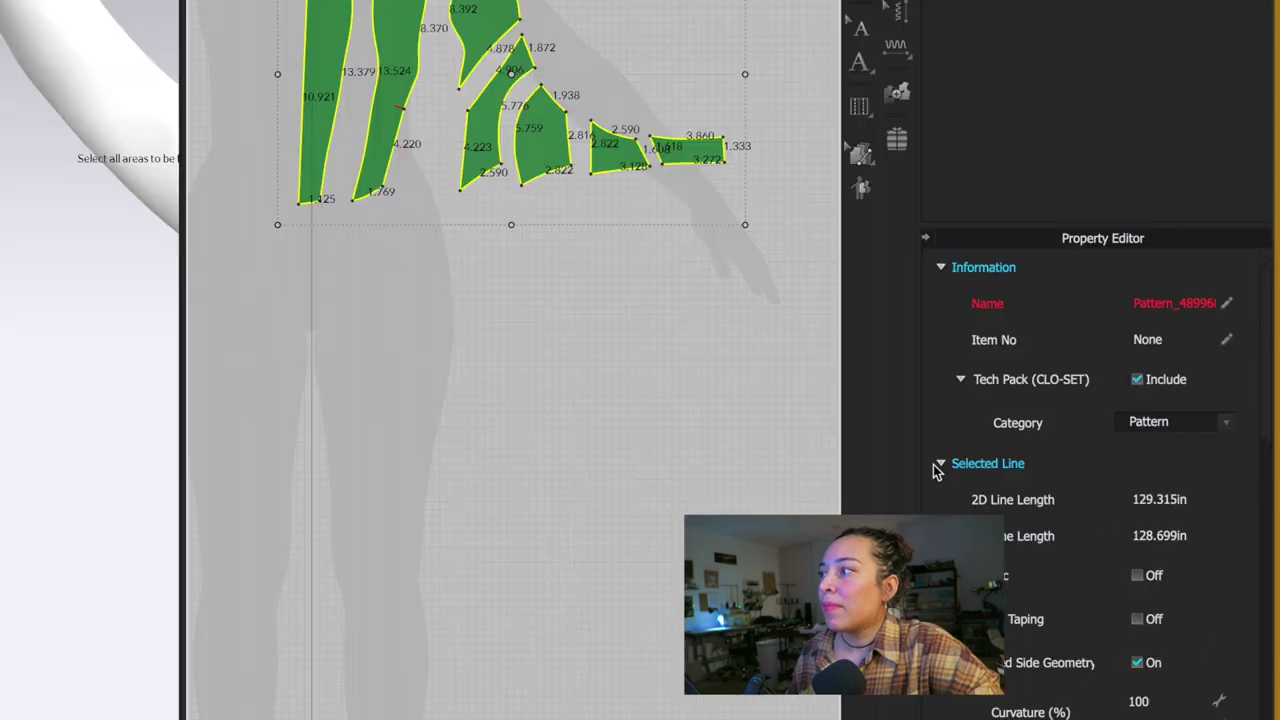
- Check the pieces' Particle Distance and triangle mesh, orbiting the avatar and exiting line drawing
{"action": "scroll", "coordinate": [1022, 450], "scroll_direction": "down", "scroll_amount": 5}
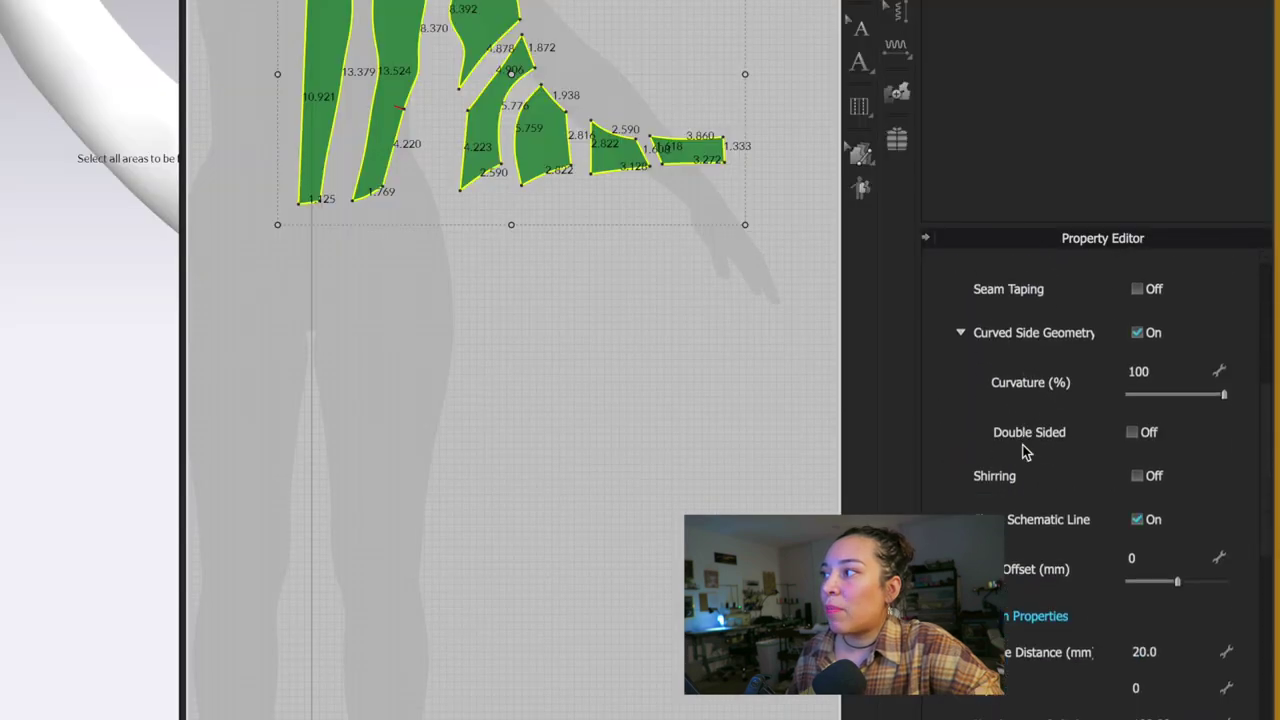
{"action": "scroll", "coordinate": [1100, 266], "scroll_direction": "down", "scroll_amount": 3}
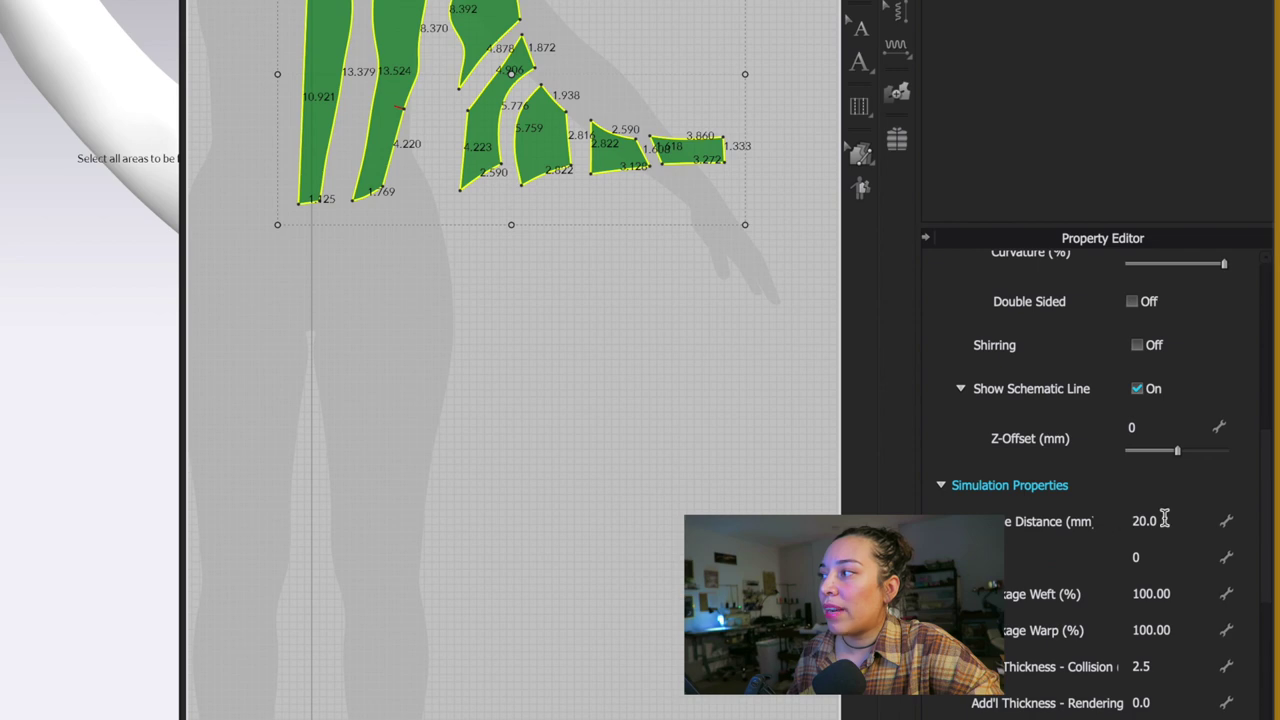
{"action": "left_click", "coordinate": [1164, 517]}
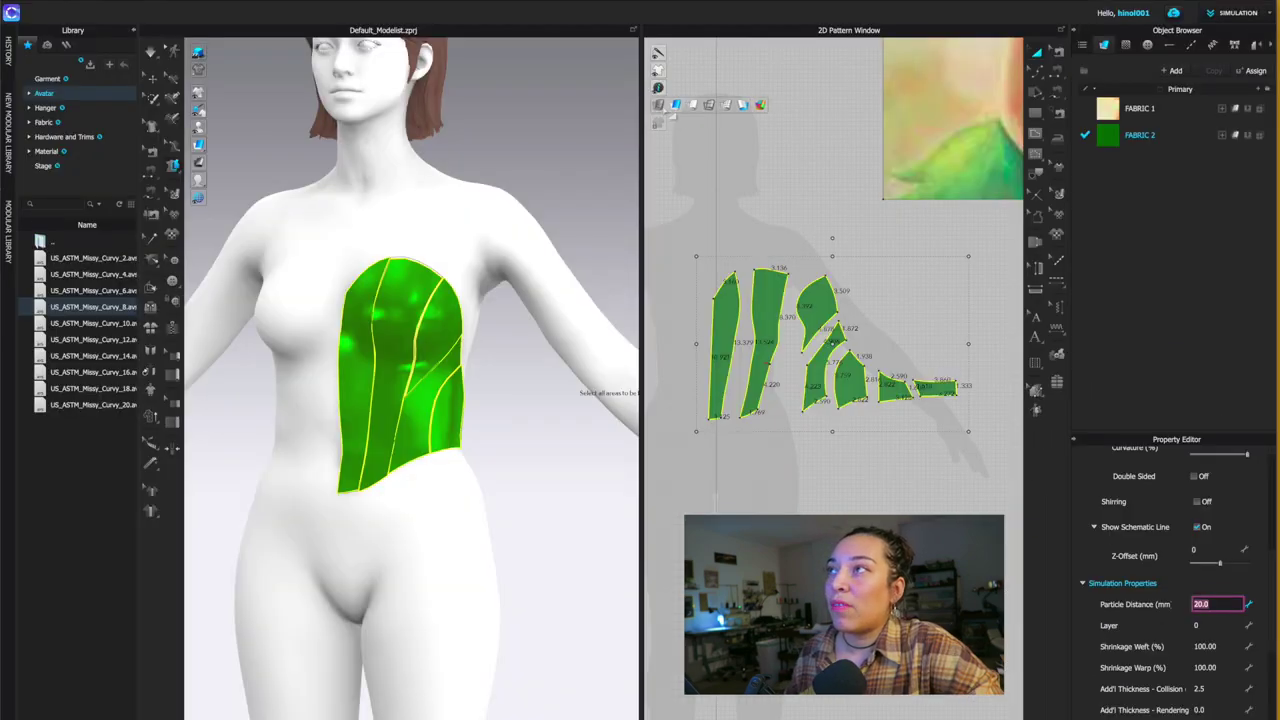
{"action": "key", "text": "Return"}
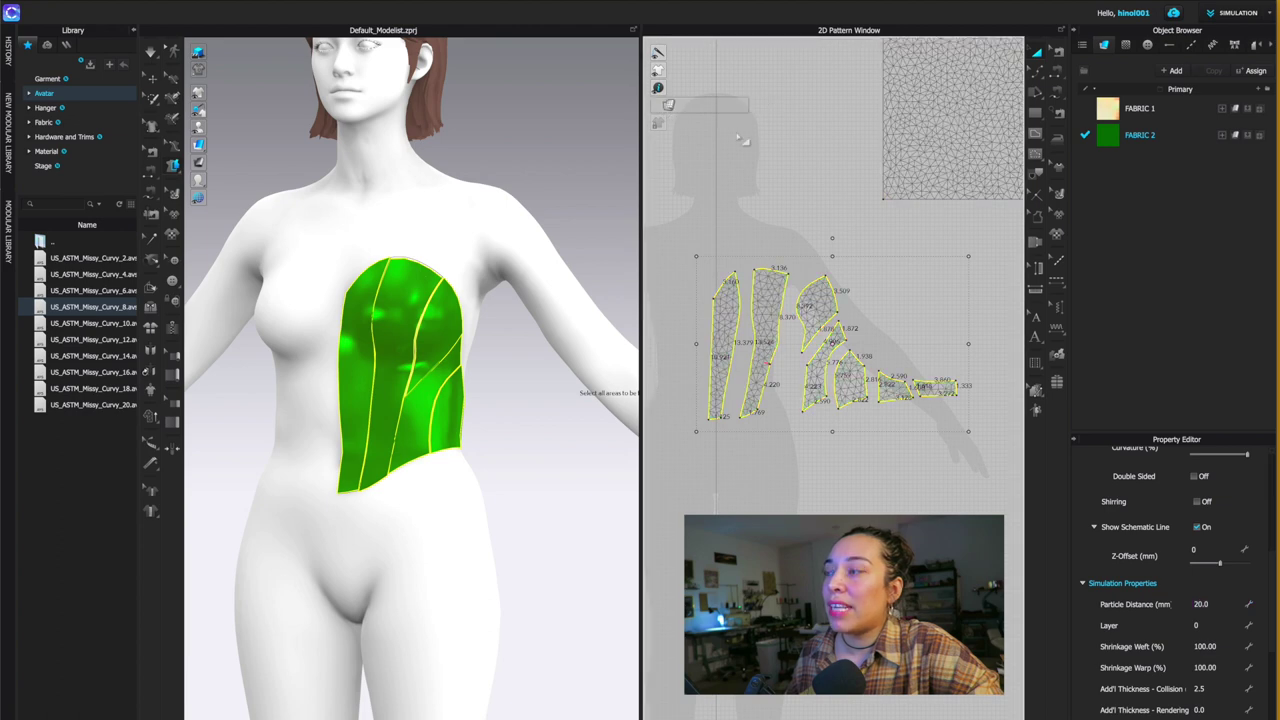
{"action": "scroll", "coordinate": [766, 344], "scroll_direction": "up", "scroll_amount": 3}
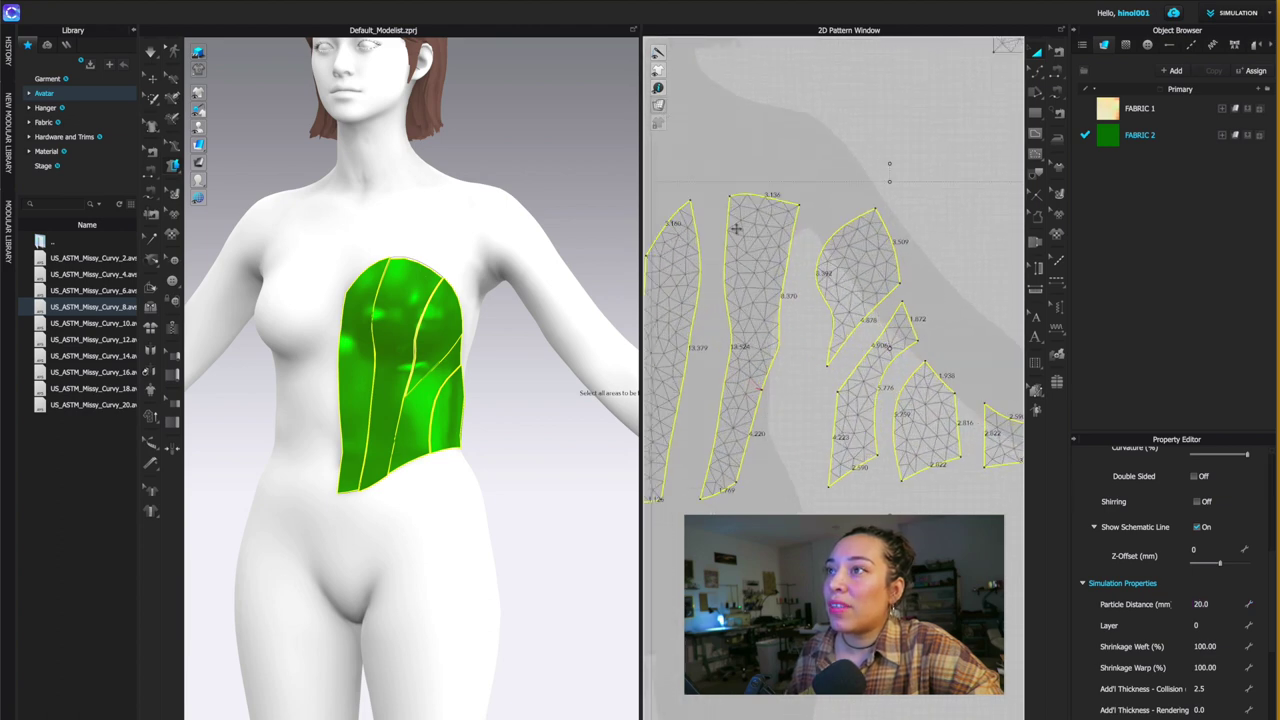
{"action": "right_click_drag", "start_coordinate": [491, 329], "coordinate": [458, 329]}
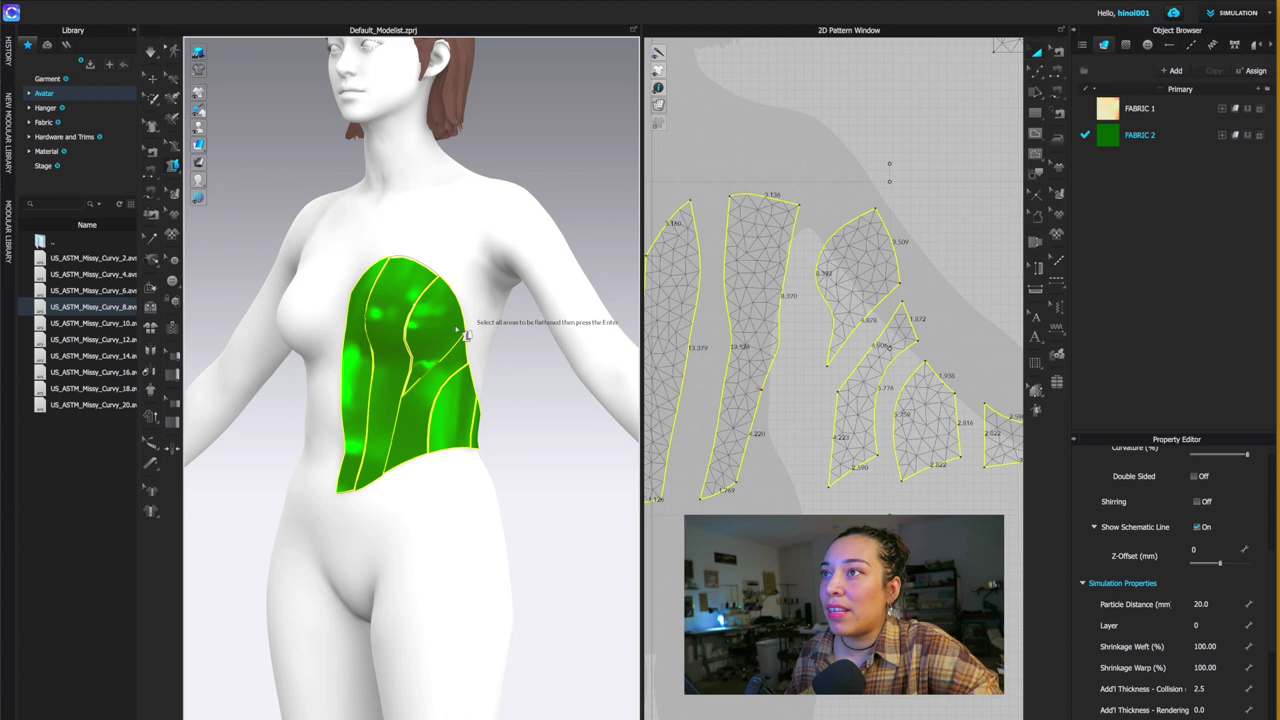
{"action": "left_click", "coordinate": [464, 333]}
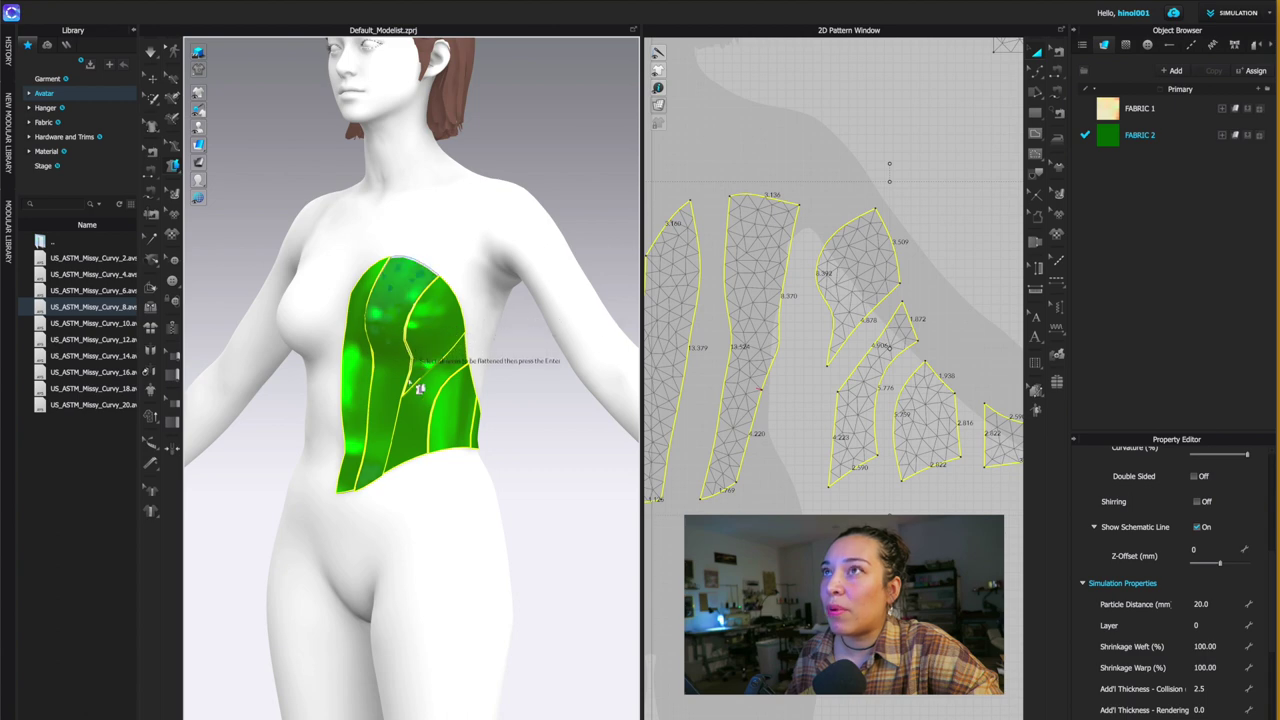
{"action": "left_click", "coordinate": [420, 389]}
{"action": "key", "text": "Return"}
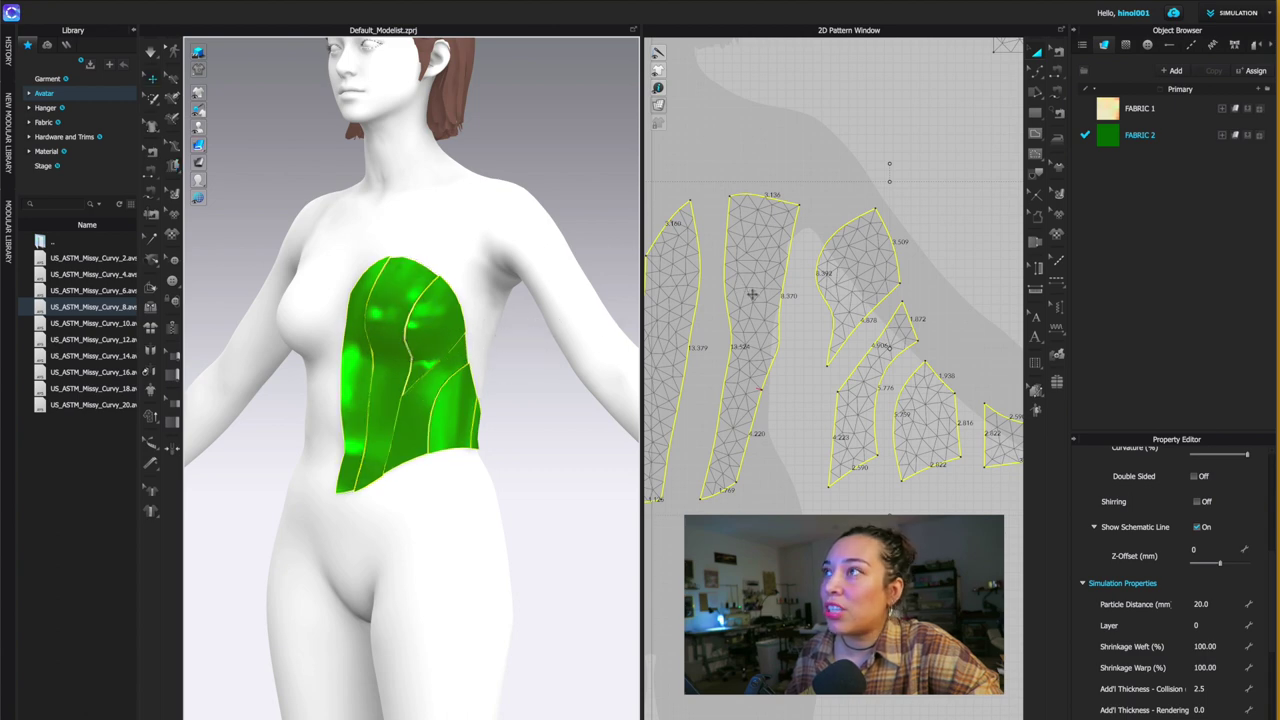
- Set the selected bodice pieces' Particle Distance to 6.0
{"action": "left_click", "coordinate": [1196, 603]}
{"action": "type", "text": "6"}
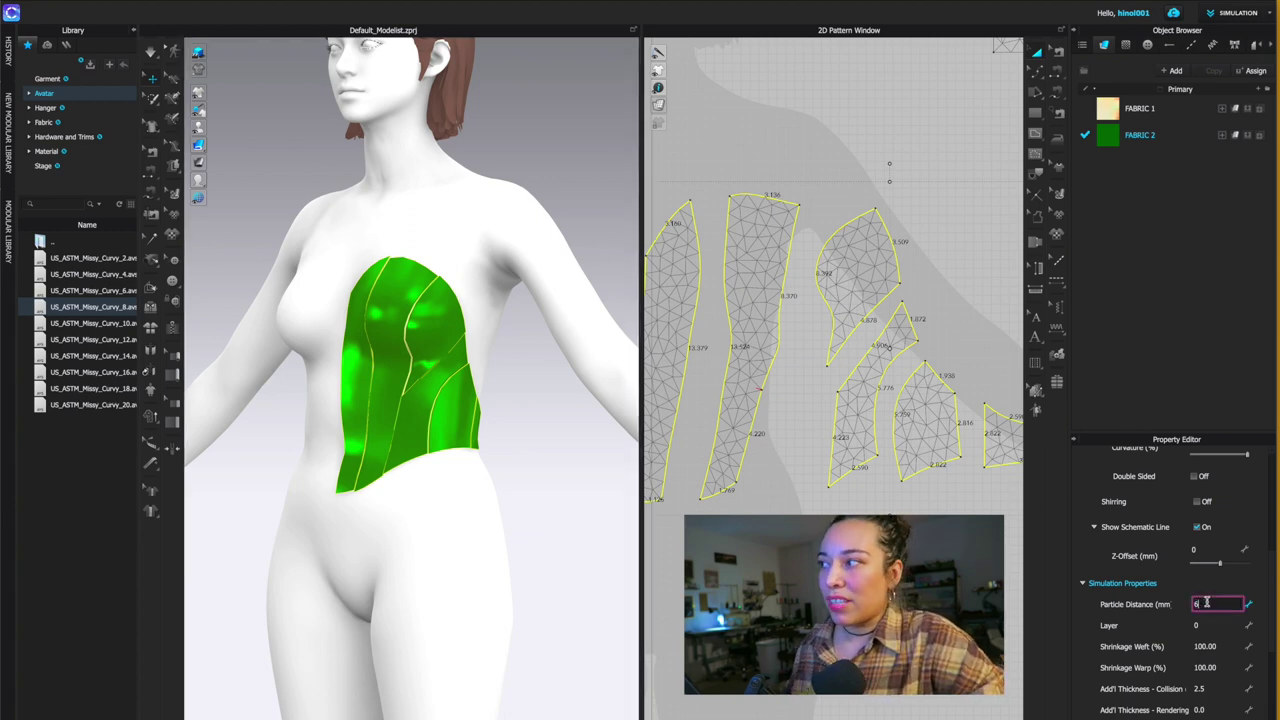
{"action": "key", "text": "Return"}
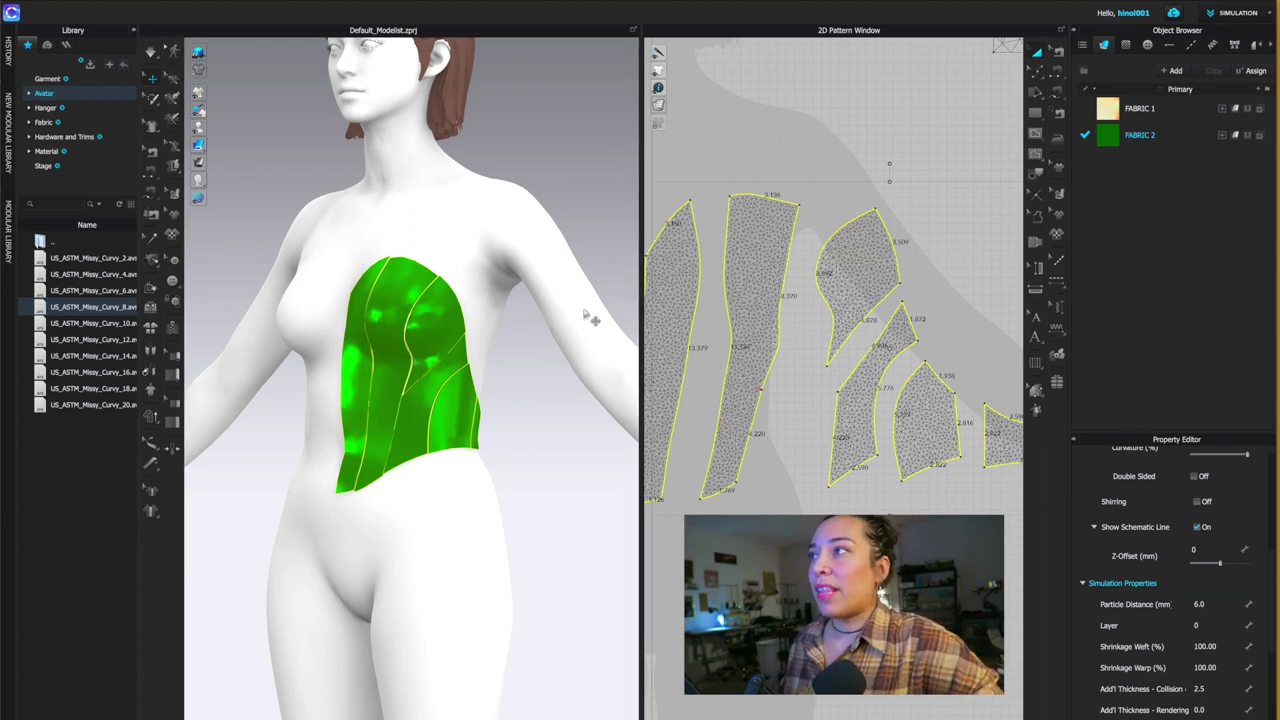
{"action": "mouse_move", "coordinate": [684, 114]}
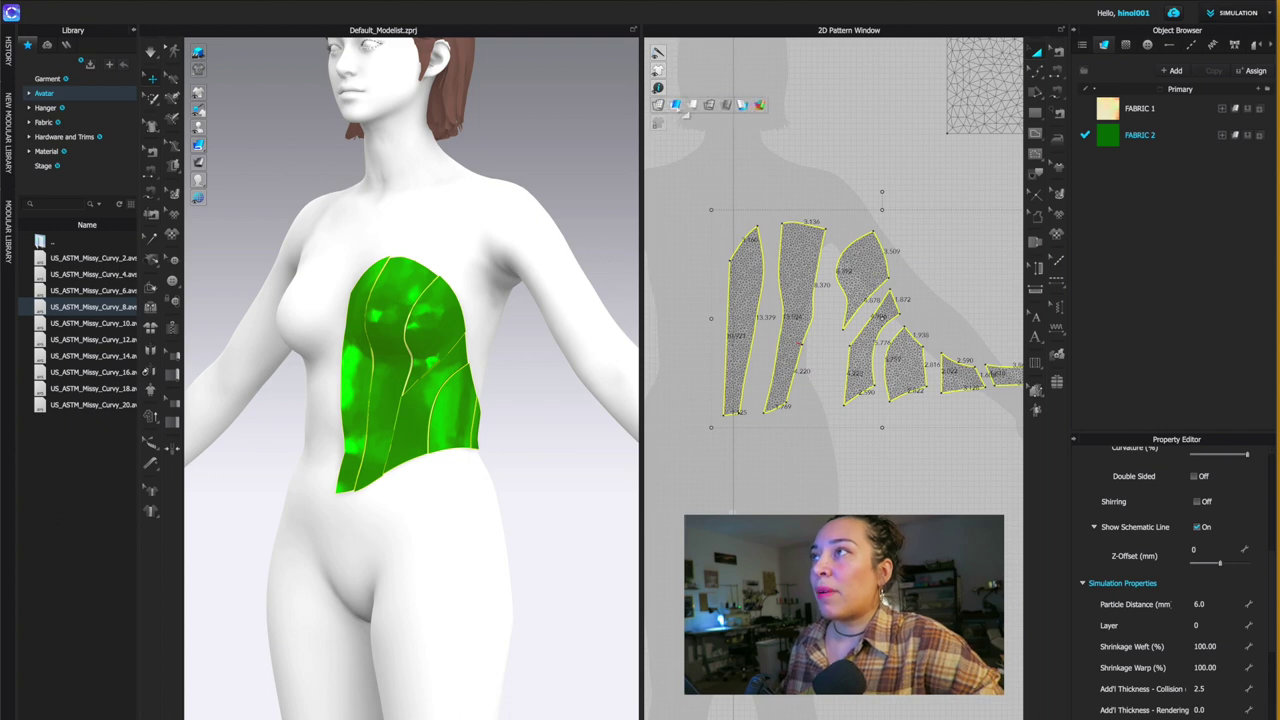
- Show the pieces in green fabric and mirror them with Symmetric Pattern (with Sewing) on the left
{"action": "left_click", "coordinate": [741, 105]}
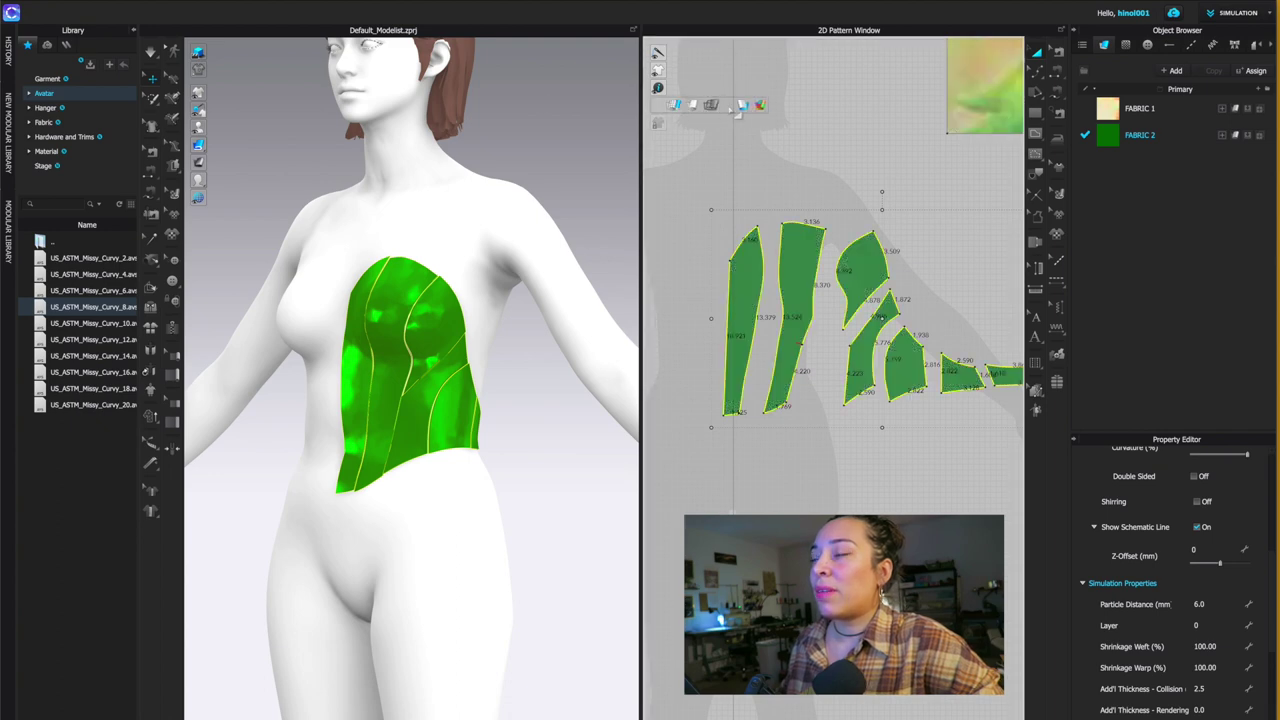
{"action": "scroll", "coordinate": [715, 274], "scroll_direction": "down", "scroll_amount": 2}
{"action": "scroll", "coordinate": [800, 295], "scroll_direction": "up", "scroll_amount": 2}
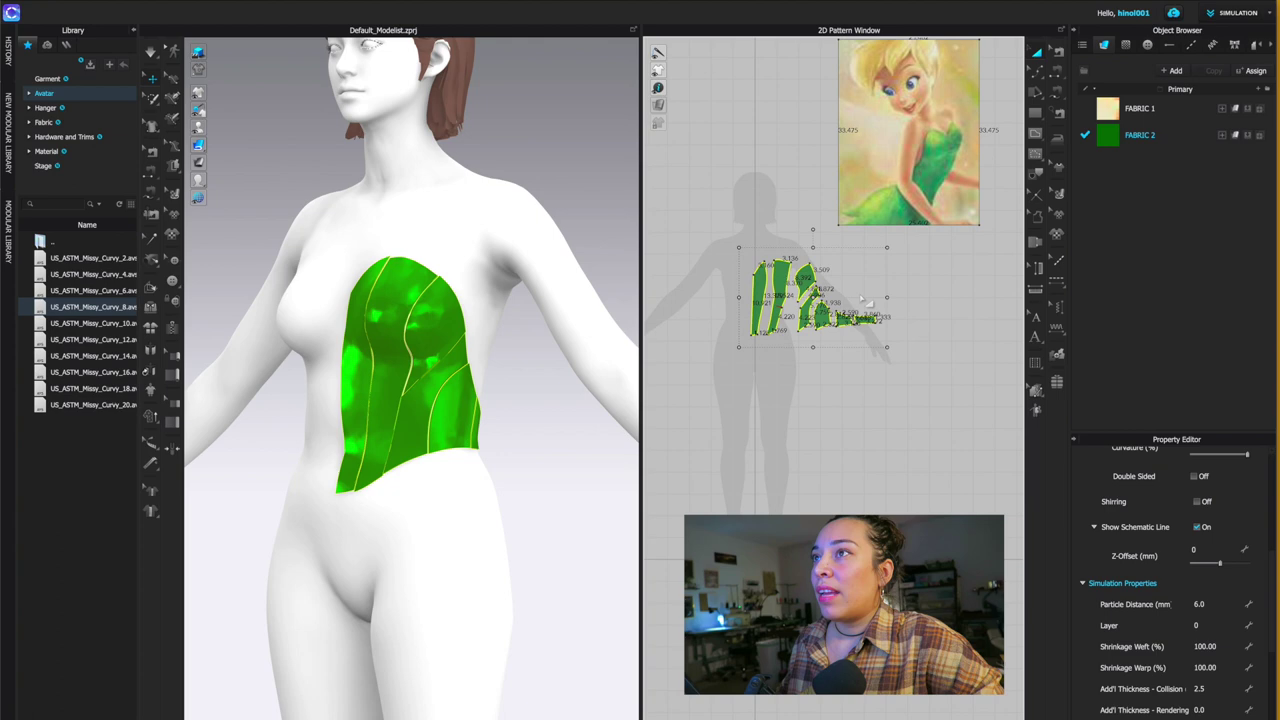
{"action": "right_click", "coordinate": [781, 290]}
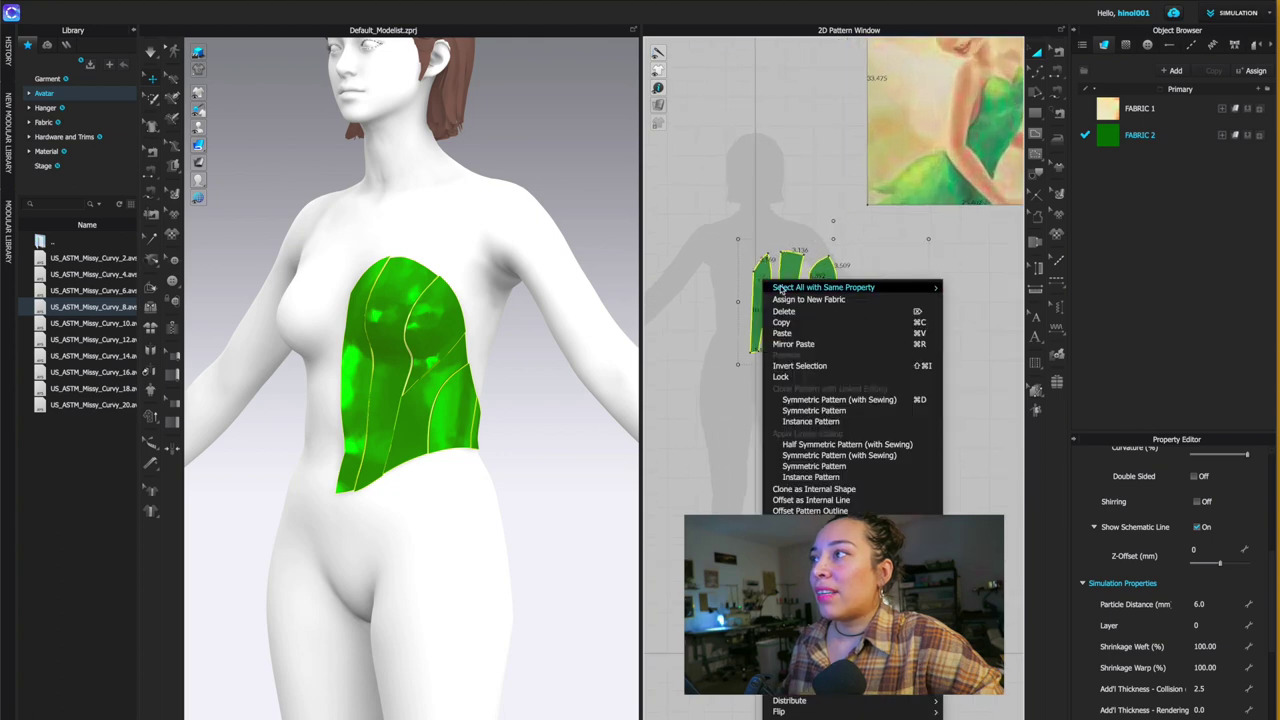
{"action": "left_click", "coordinate": [861, 401]}
{"action": "scroll", "coordinate": [790, 320], "scroll_direction": "down", "scroll_amount": 2}
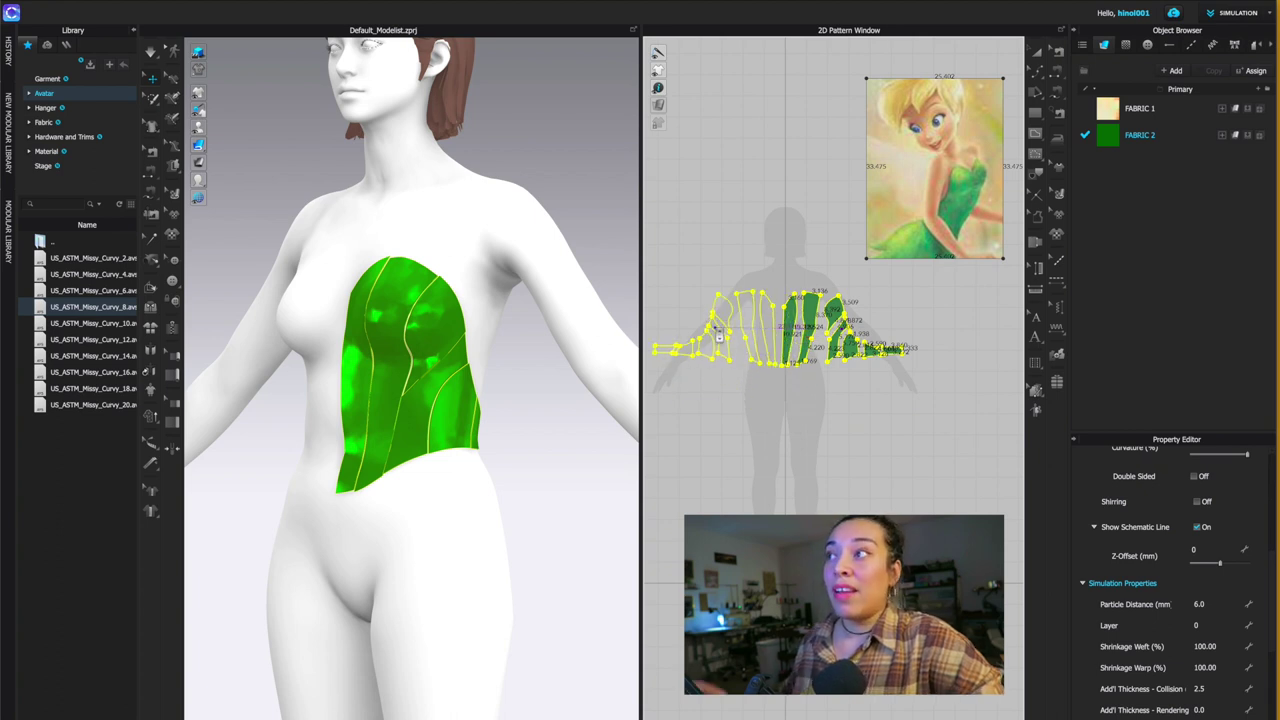
{"action": "left_click", "coordinate": [718, 337]}
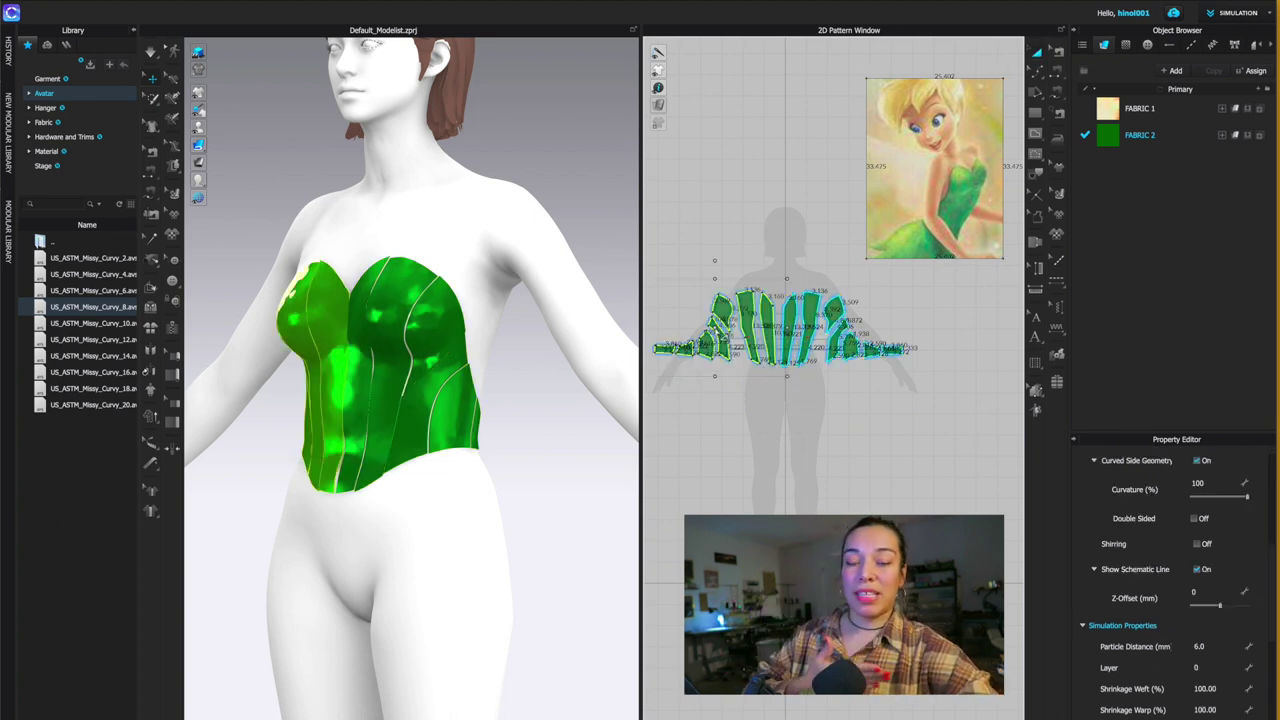
- Reposition a centre-front pattern piece and show the topstitch lines on the garment
{"action": "left_click", "coordinate": [790, 228]}
{"action": "mouse_move", "coordinate": [815, 320]}
{"action": "left_mouse_down"}
{"action": "mouse_move", "coordinate": [808, 215]}
{"action": "mouse_move", "coordinate": [735, 140]}
{"action": "mouse_move", "coordinate": [814, 148]}
{"action": "mouse_move", "coordinate": [760, 275]}
{"action": "mouse_move", "coordinate": [818, 300]}
{"action": "left_mouse_up"}
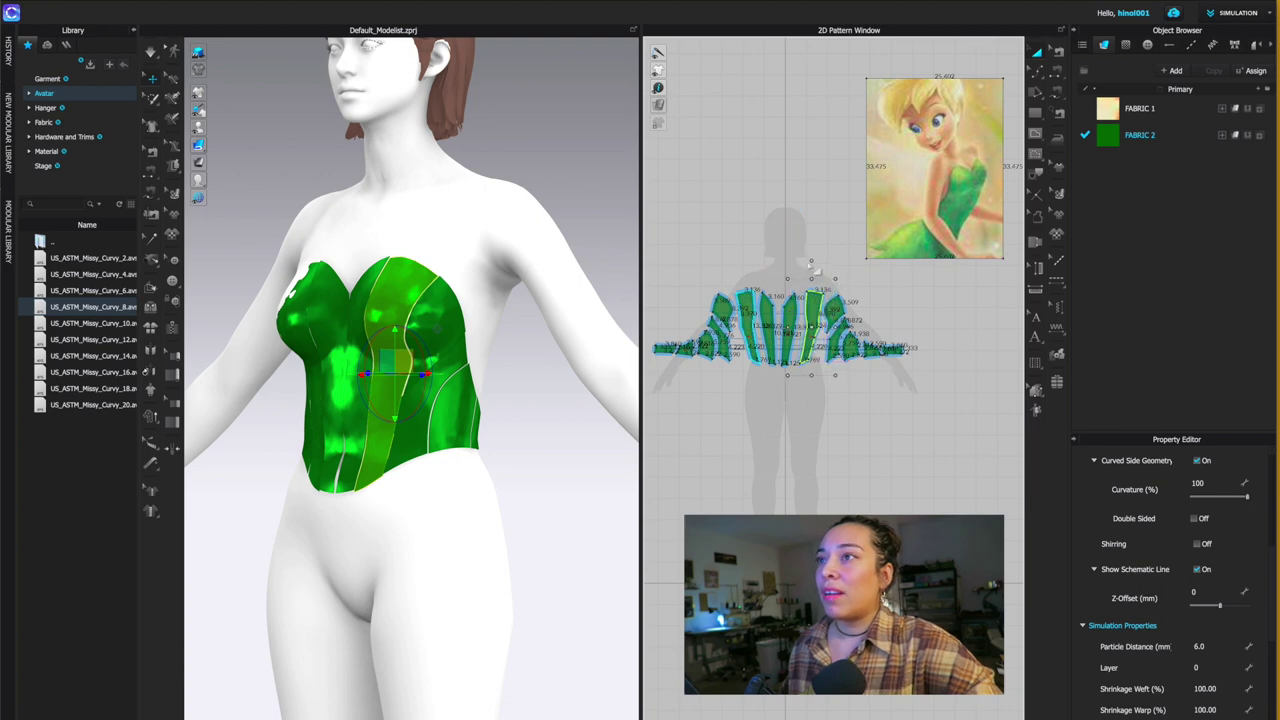
{"action": "left_click", "coordinate": [920, 347]}
{"action": "scroll", "coordinate": [920, 347], "scroll_direction": "down", "scroll_amount": 3}
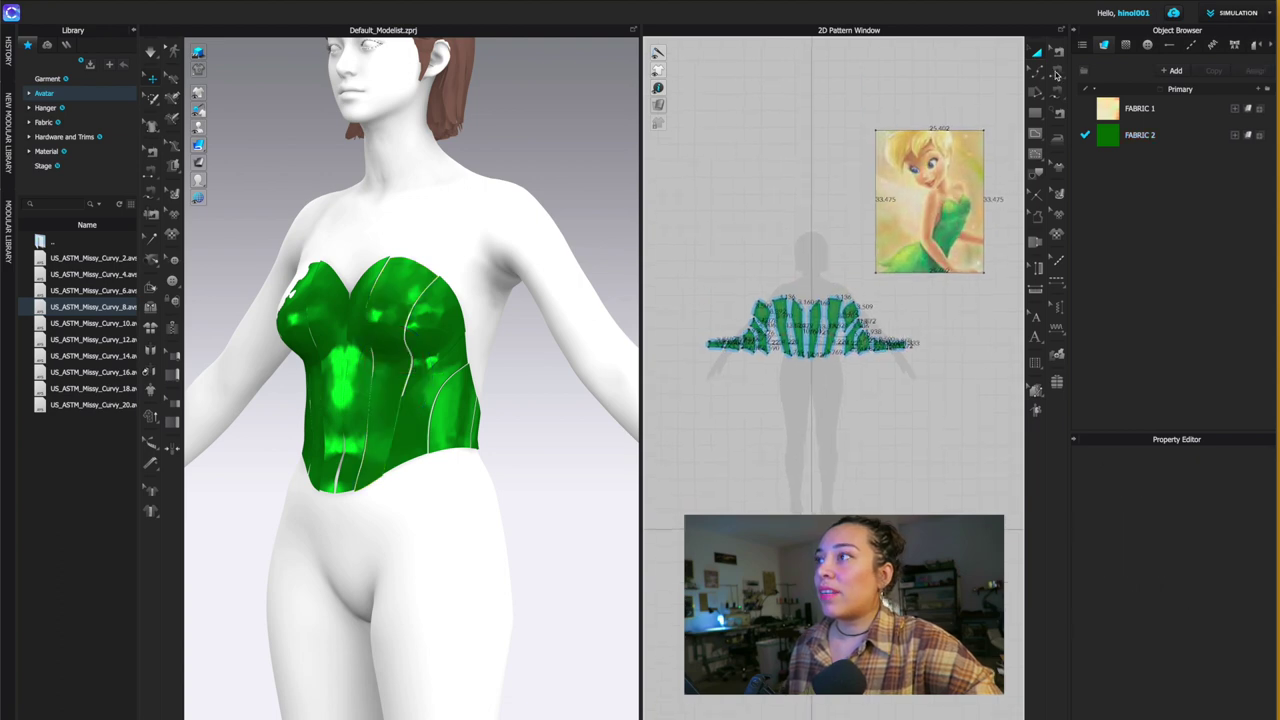
{"action": "left_click", "coordinate": [1056, 74]}
{"action": "scroll", "coordinate": [828, 322], "scroll_direction": "up", "scroll_amount": 5}
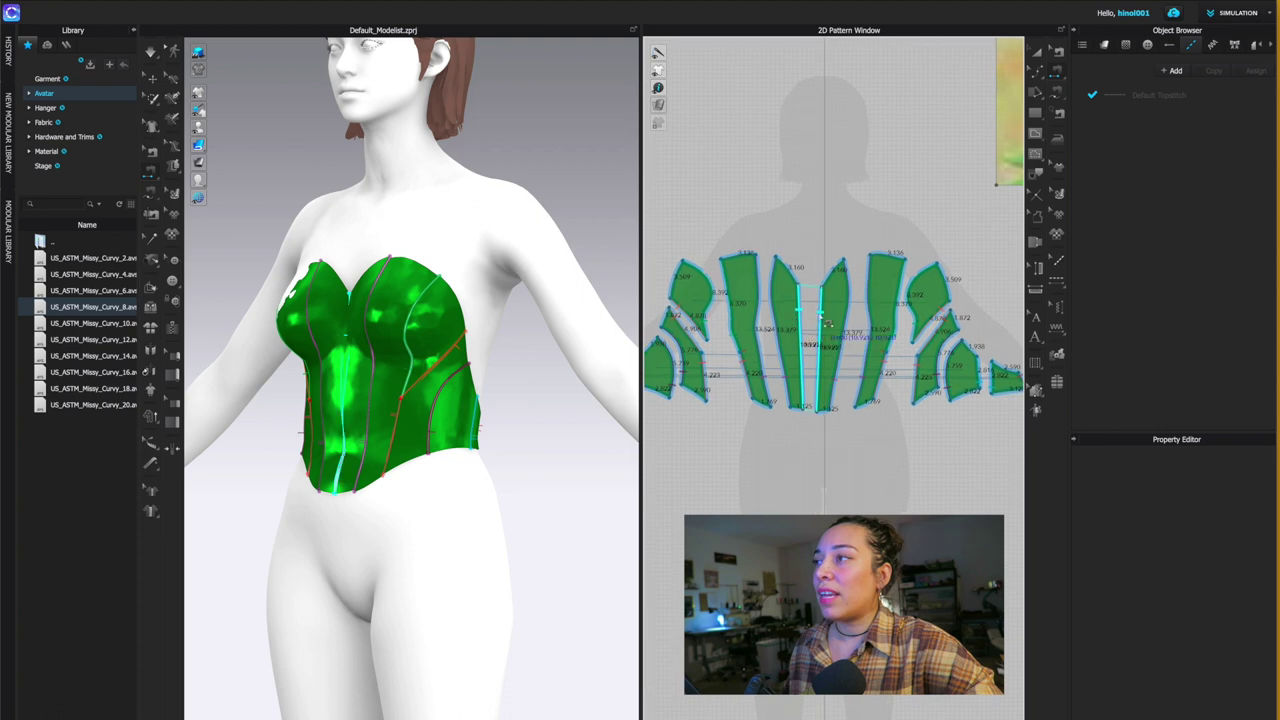
- Select the centre-front seam and another seam near the right end
{"action": "left_click", "coordinate": [828, 322]}
{"action": "scroll", "coordinate": [828, 322], "scroll_direction": "down", "scroll_amount": 4}
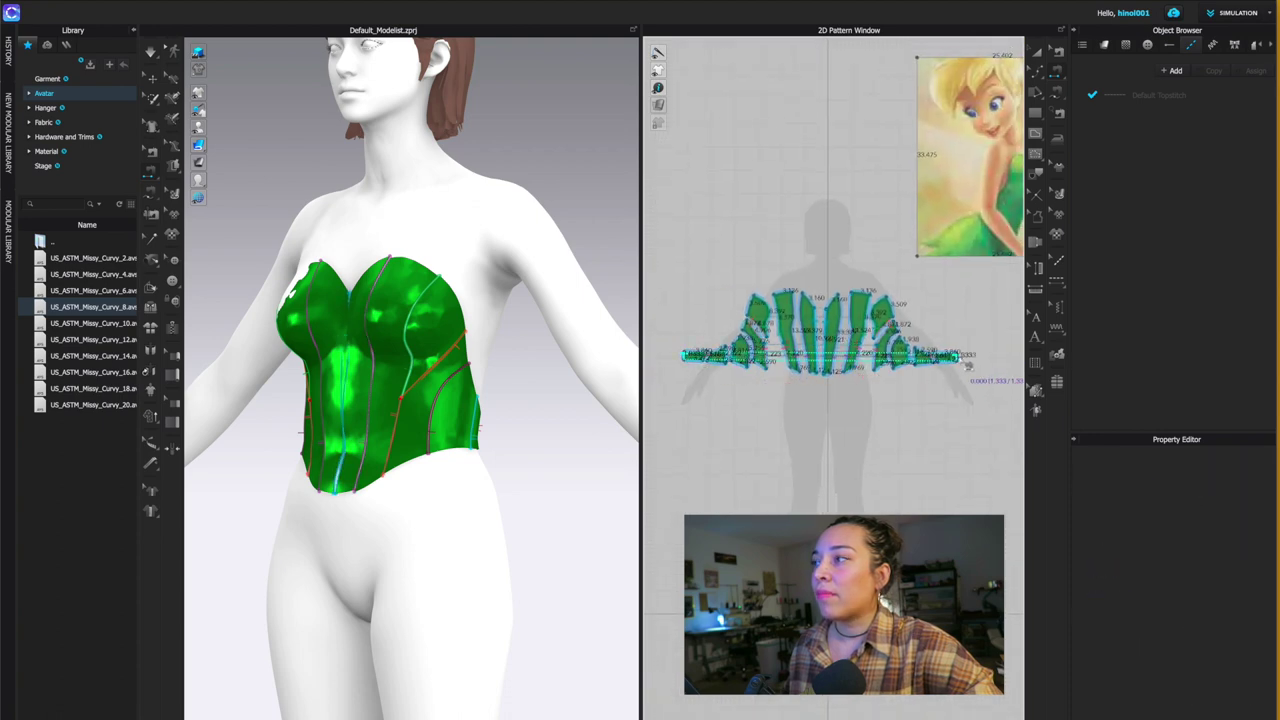
{"action": "left_click", "coordinate": [975, 362]}
- Select all bodice pieces, Solidify them, and simulate to fit the corset on the avatar
{"action": "left_click", "coordinate": [1037, 53]}
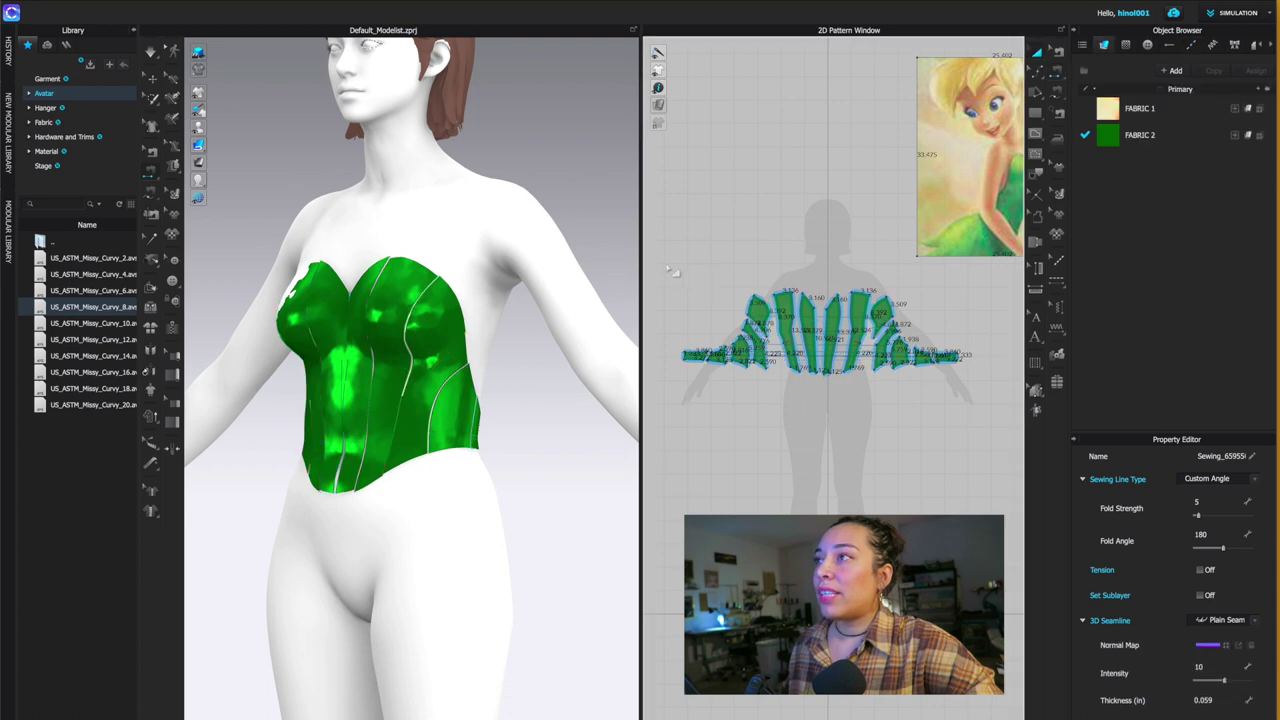
{"action": "left_click_drag", "start_coordinate": [648, 258], "coordinate": [990, 430]}
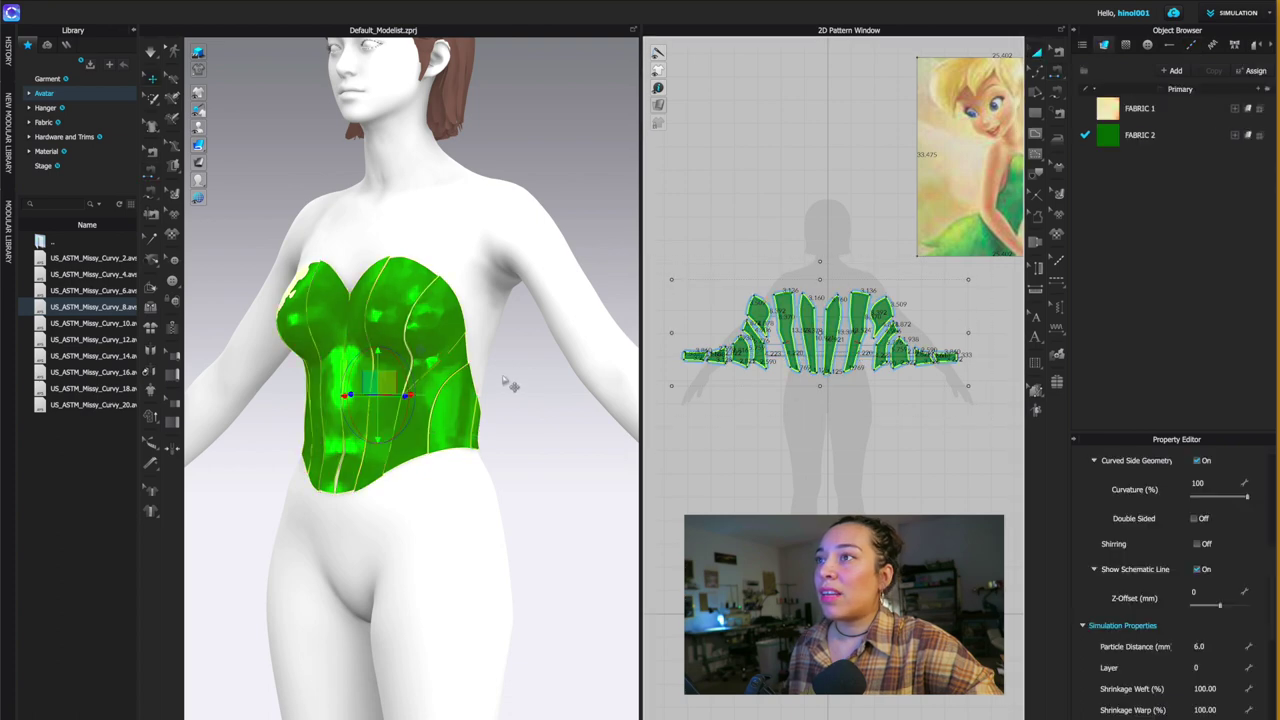
{"action": "right_click", "coordinate": [425, 320]}
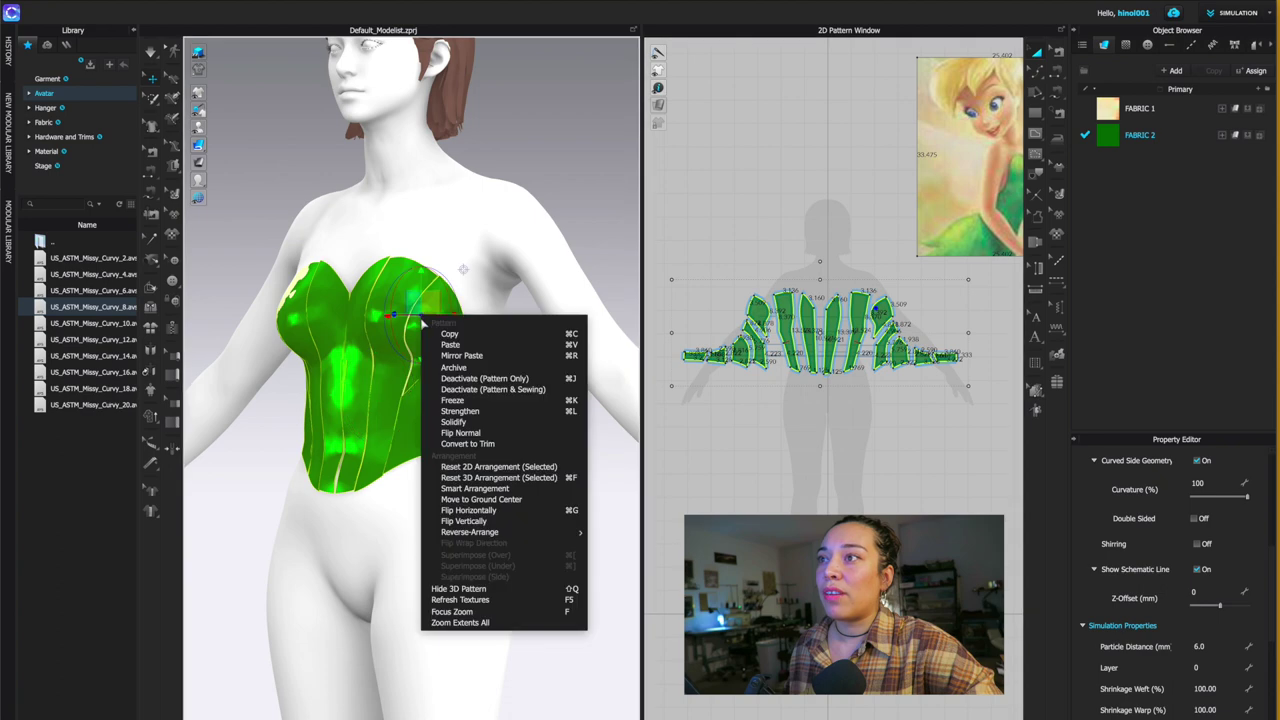
{"action": "left_click", "coordinate": [490, 422]}
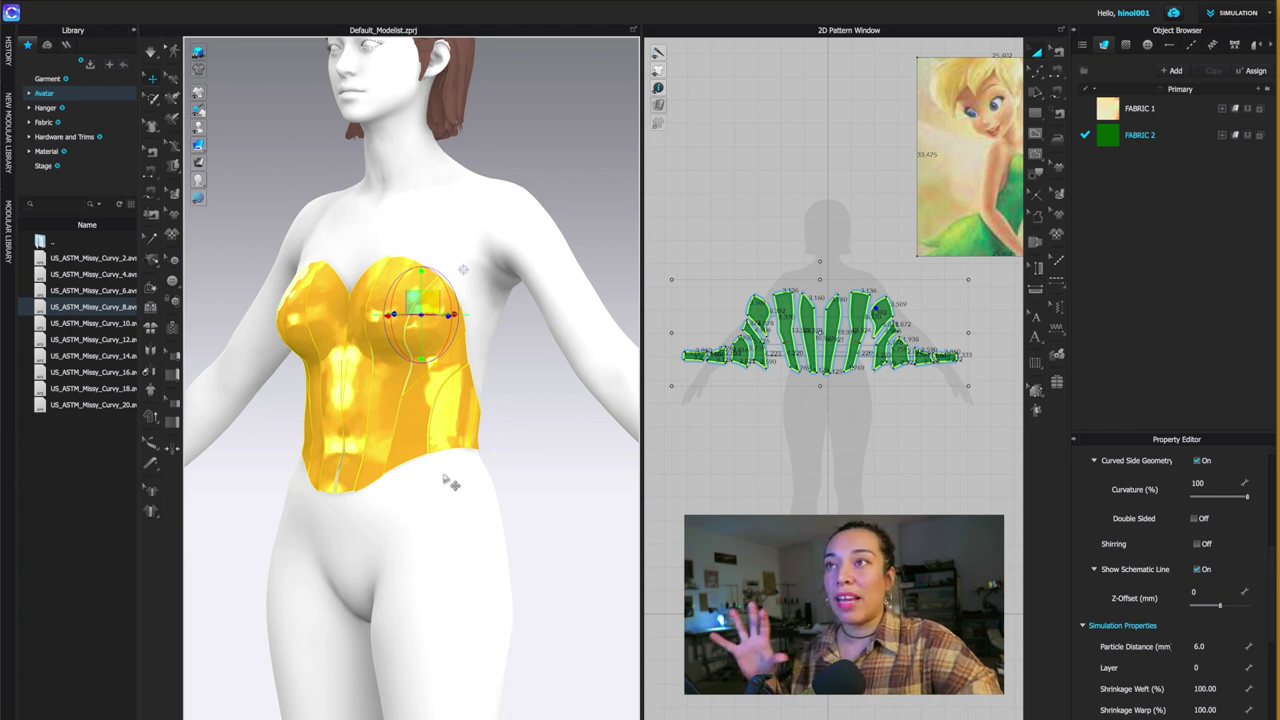
{"action": "key", "text": "space"}
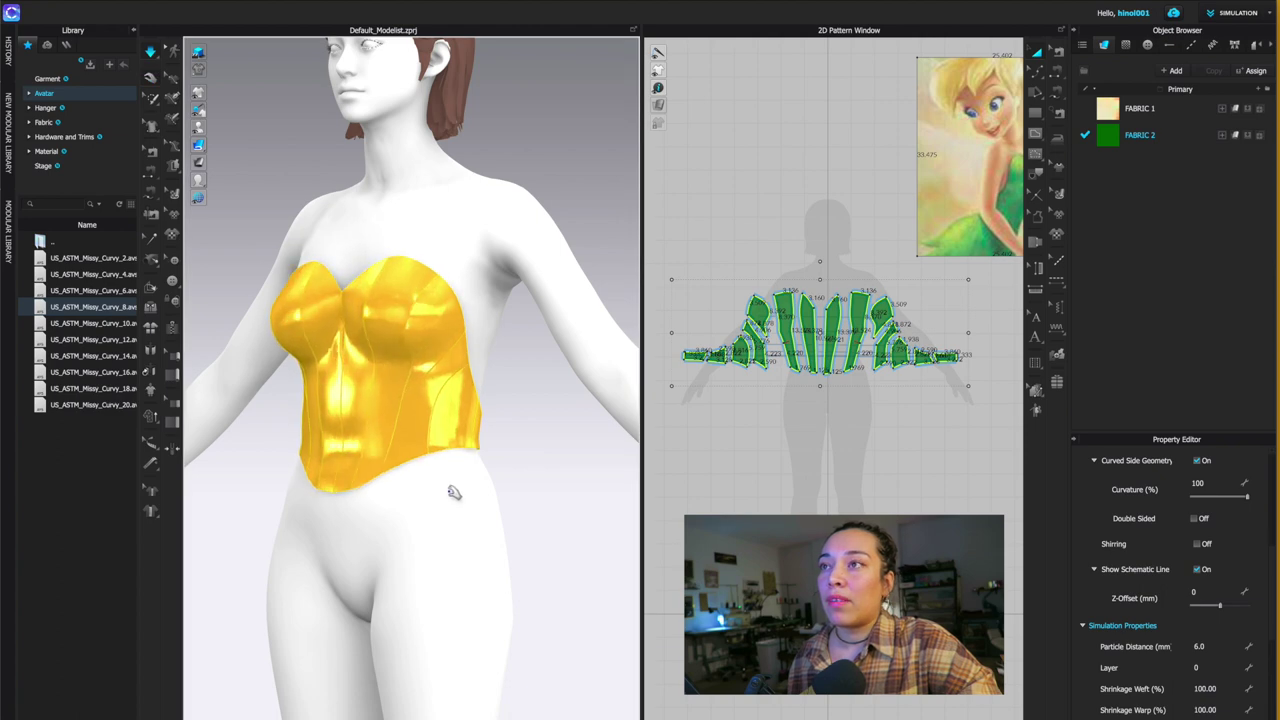
- Select the avatar, orbit to view its side, then select and deselect the pattern pieces
{"action": "right_click", "coordinate": [455, 491]}
{"action": "left_click", "coordinate": [429, 508]}
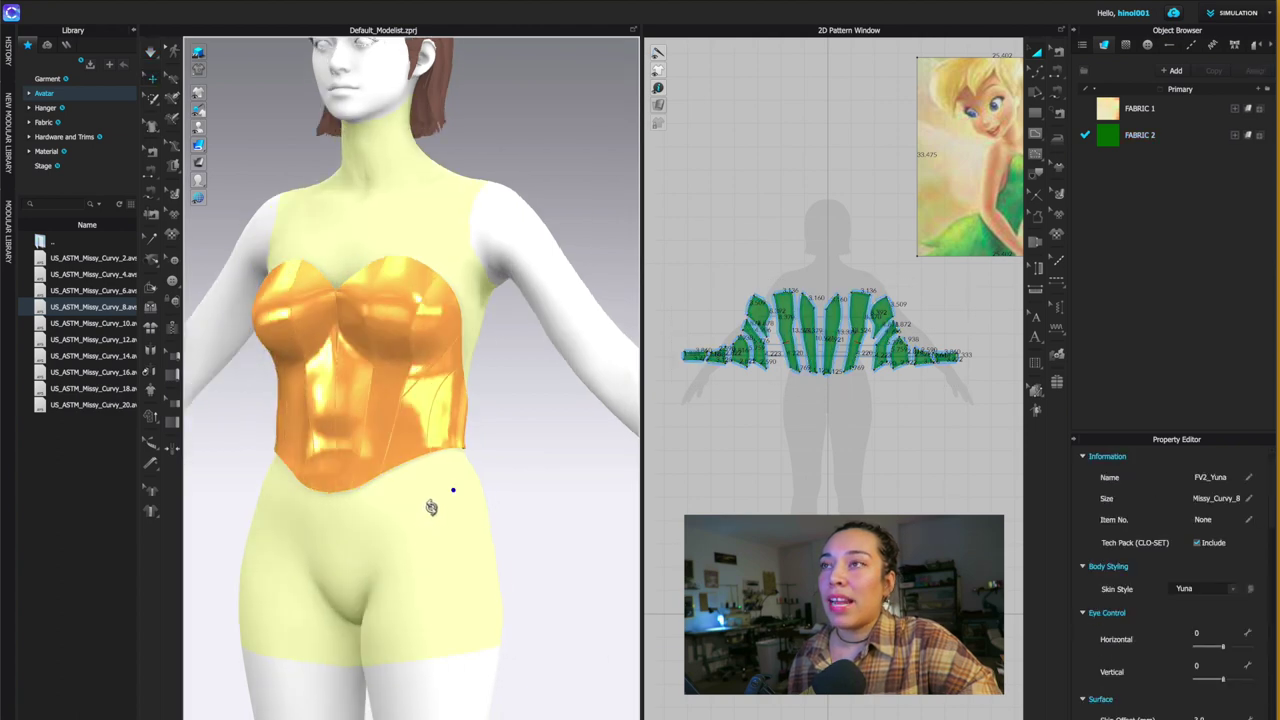
{"action": "scroll", "coordinate": [410, 530], "scroll_direction": "up", "scroll_amount": 3}
{"action": "mouse_move", "coordinate": [420, 534]}
{"action": "right_mouse_down"}
{"action": "mouse_move", "coordinate": [515, 536]}
{"action": "mouse_move", "coordinate": [423, 531]}
{"action": "mouse_move", "coordinate": [425, 515]}
{"action": "right_mouse_up"}
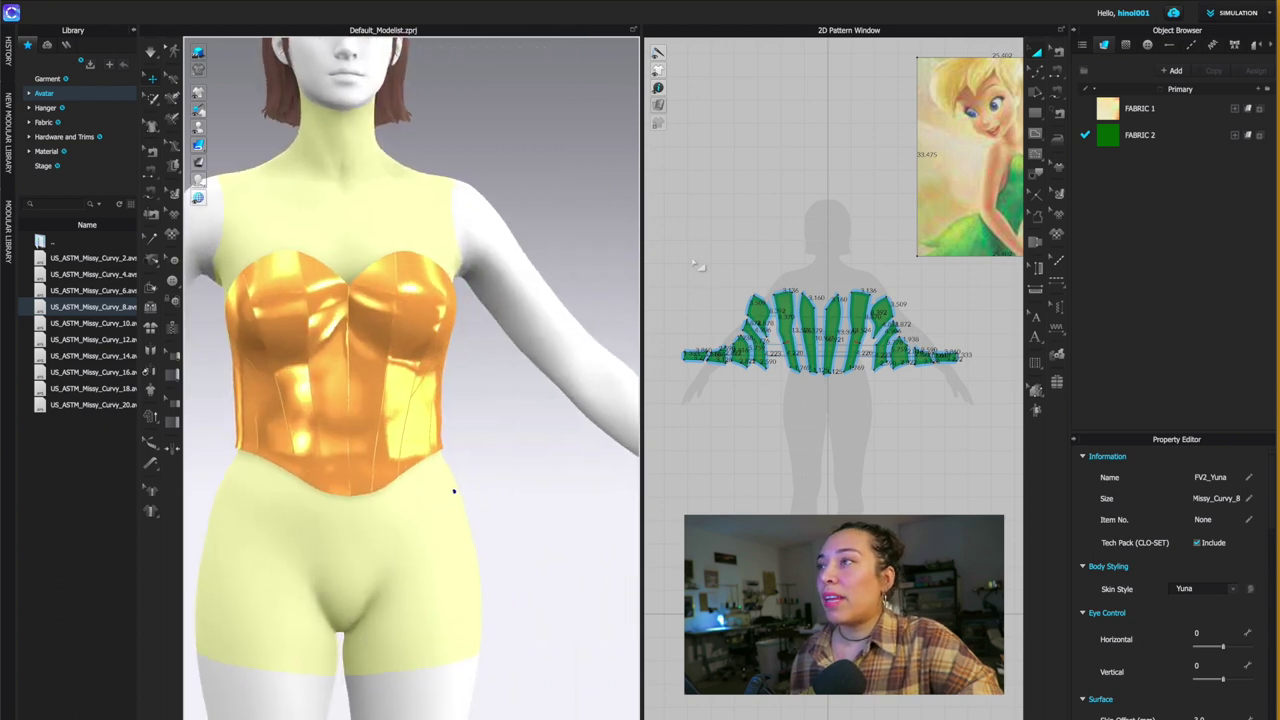
{"action": "left_click_drag", "start_coordinate": [685, 258], "coordinate": [1005, 440]}
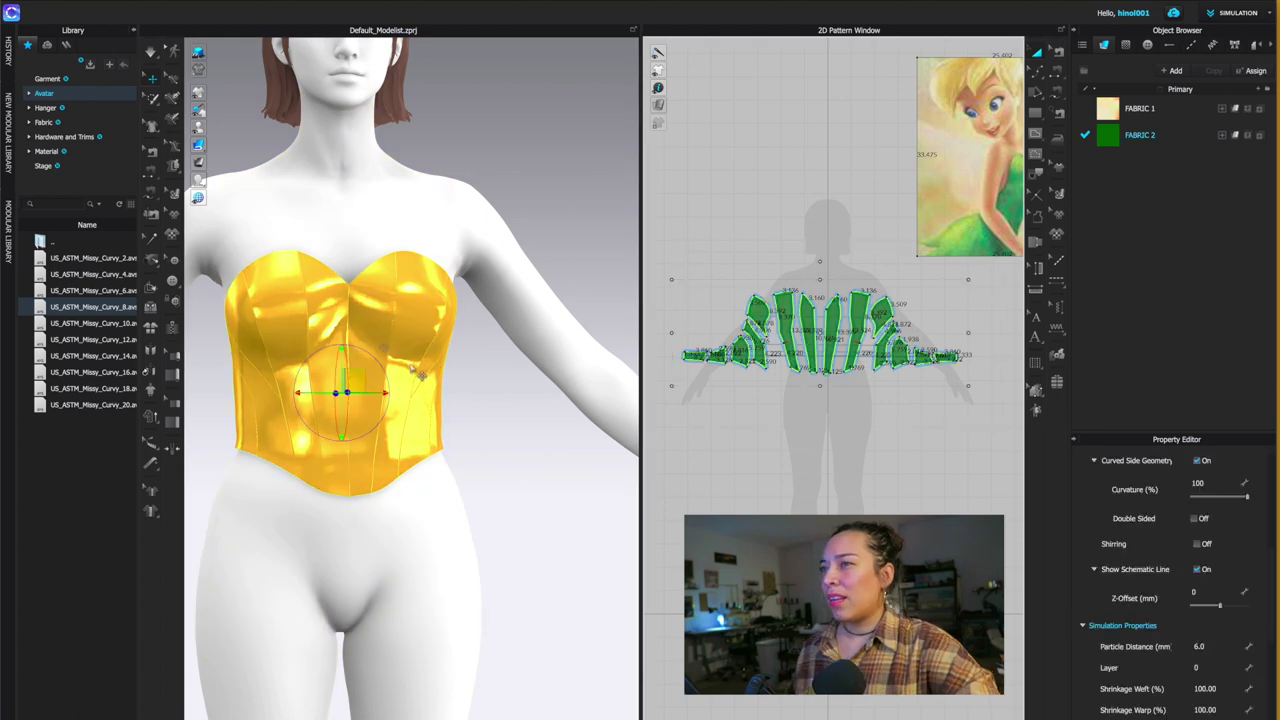
{"action": "left_click", "coordinate": [486, 515]}
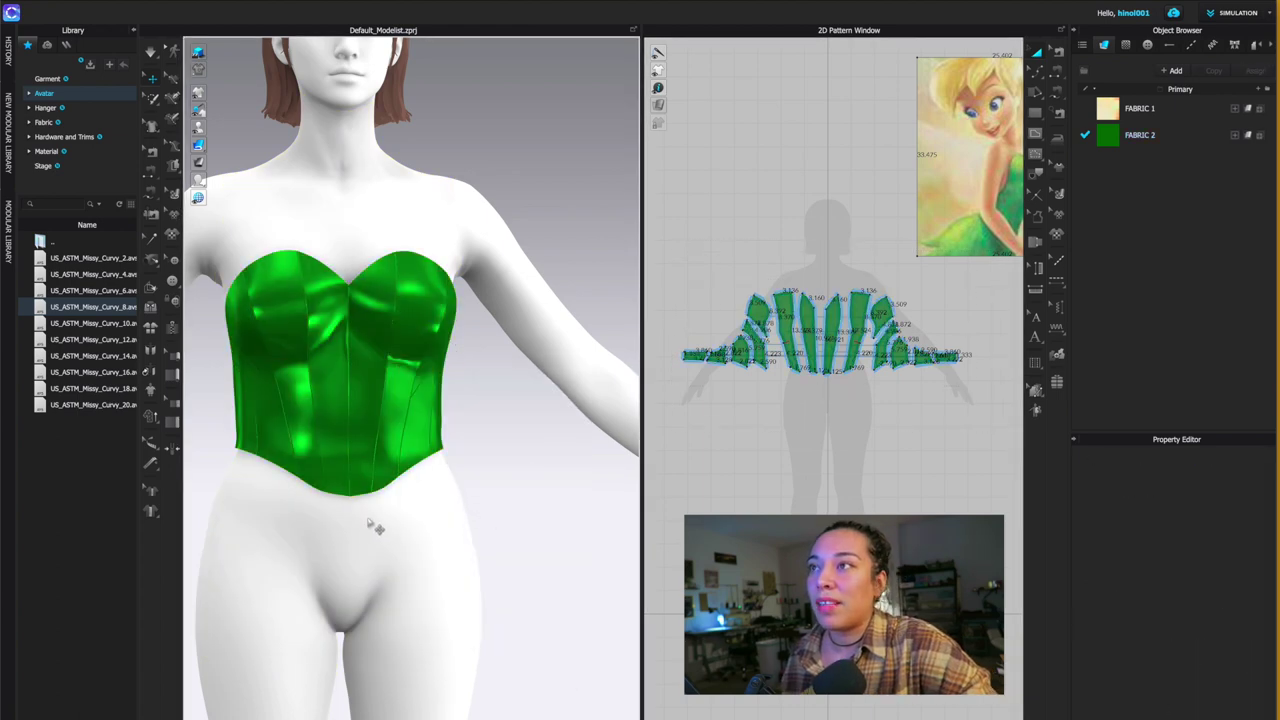
- Raise the middle piece's bottom corner point, shortening that side from 10.921 to 10.879
{"action": "right_click_drag", "start_coordinate": [372, 528], "coordinate": [508, 177]}
{"action": "scroll", "coordinate": [480, 514], "scroll_direction": "up", "scroll_amount": 3}
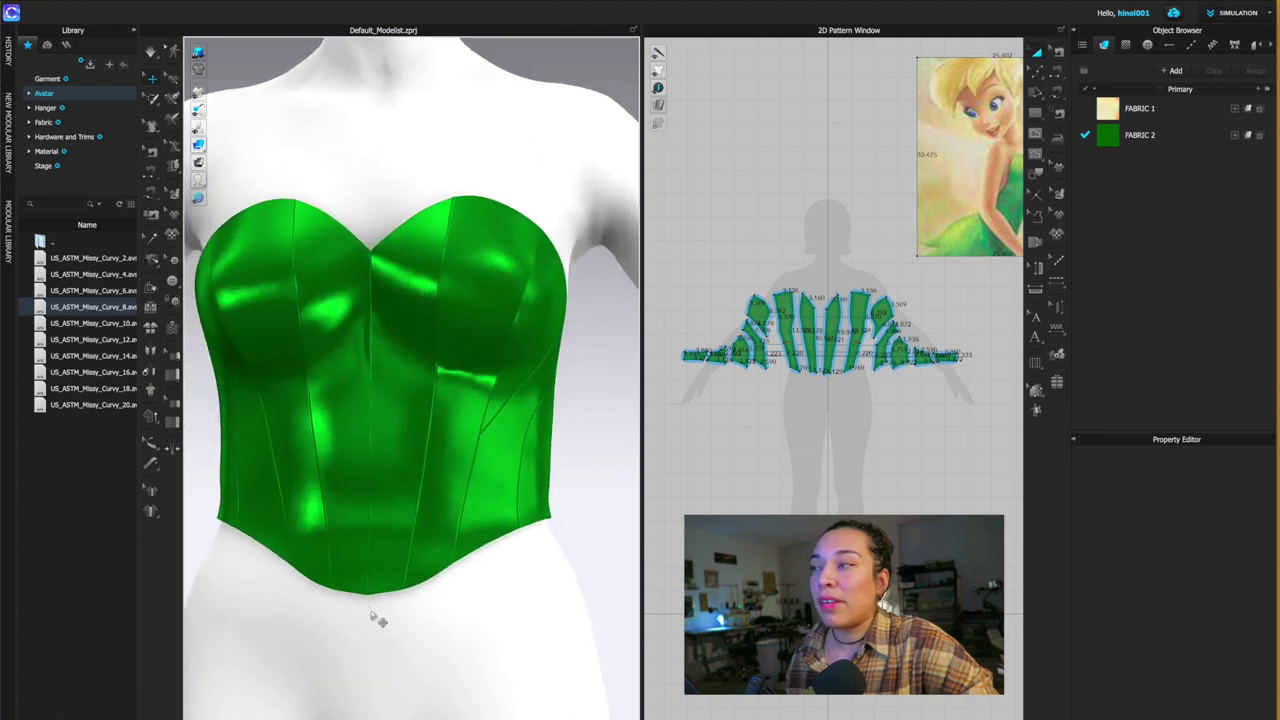
{"action": "scroll", "coordinate": [375, 605], "scroll_direction": "up", "scroll_amount": 2}
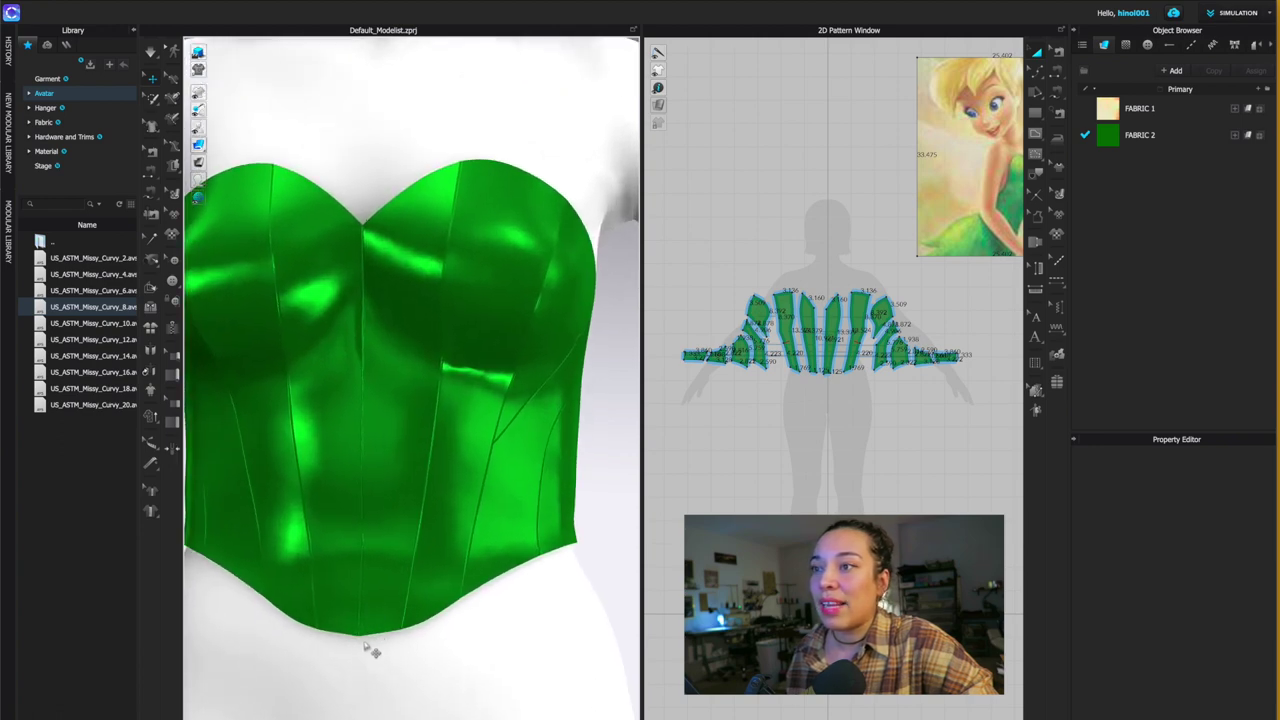
{"action": "scroll", "coordinate": [897, 378], "scroll_direction": "up", "scroll_amount": 5}
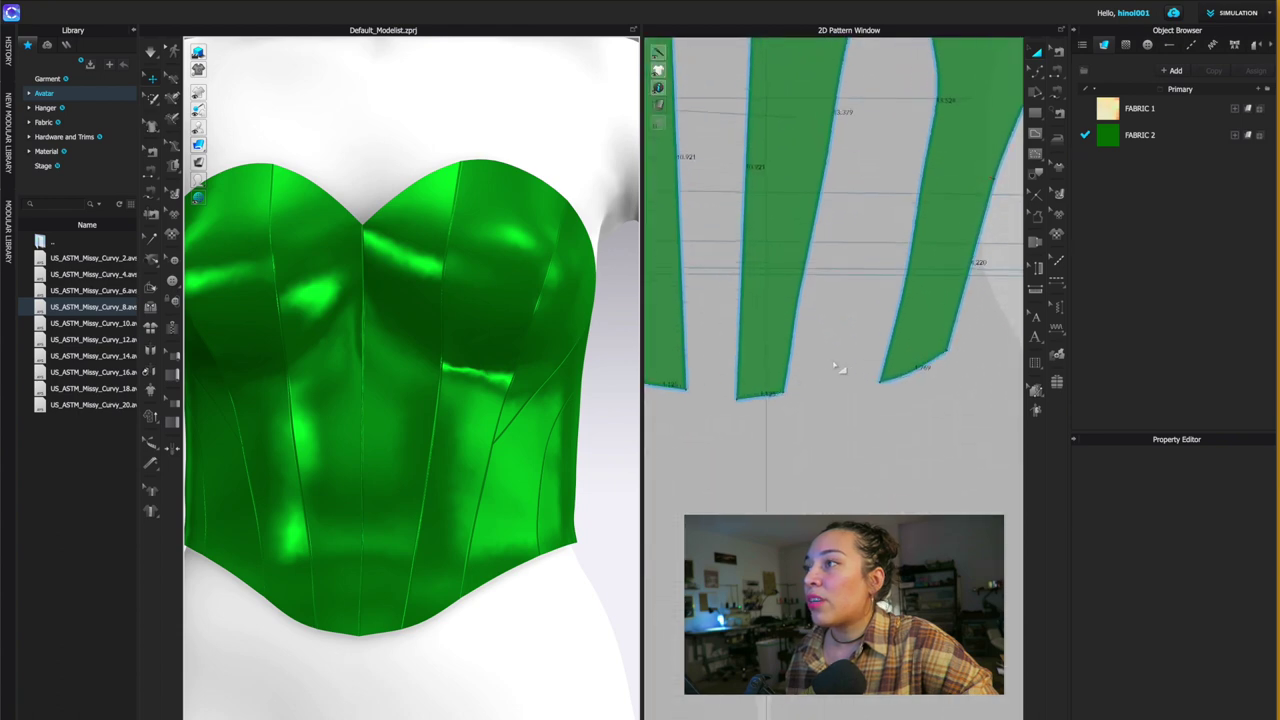
{"action": "left_click", "coordinate": [1037, 72]}
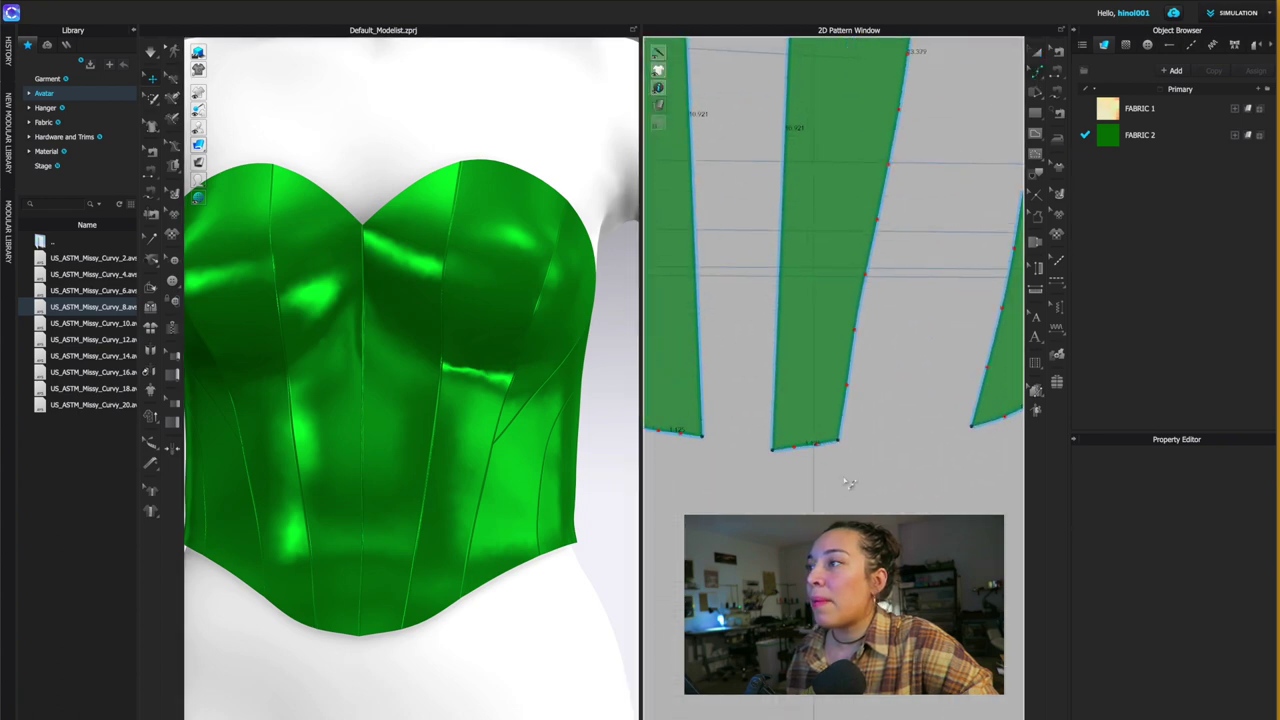
{"action": "left_click", "coordinate": [775, 452]}
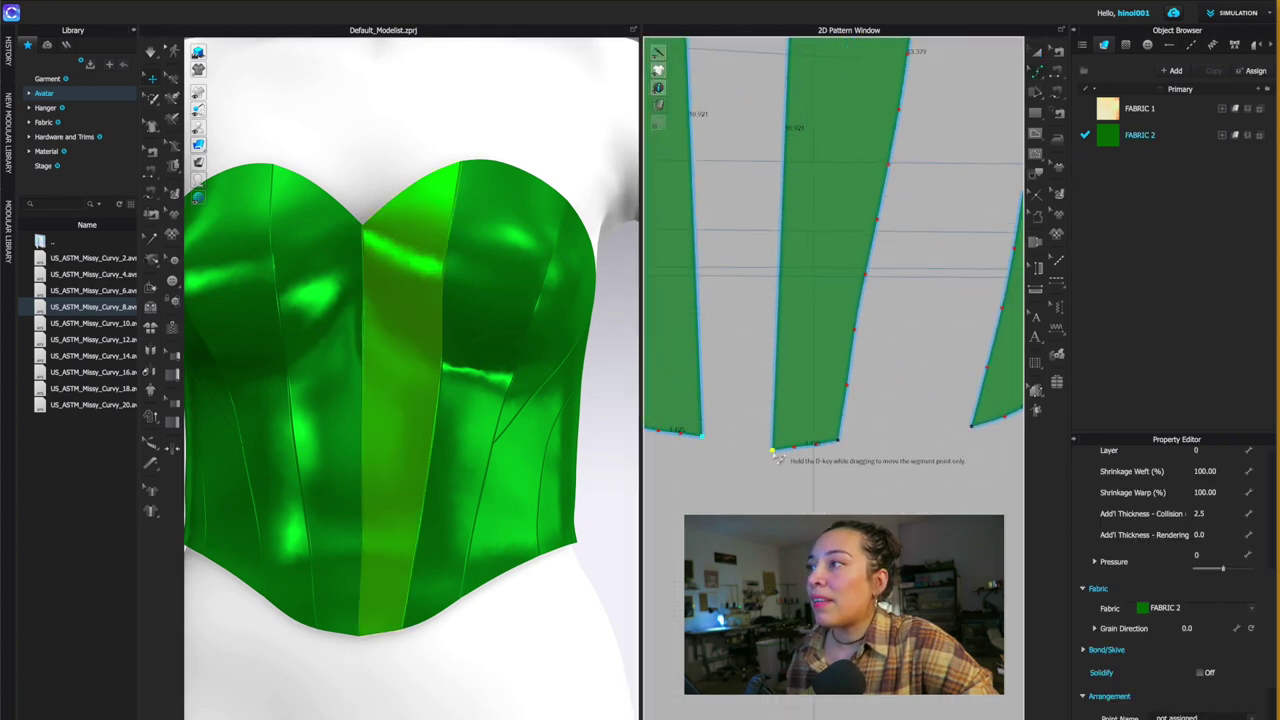
{"action": "left_click_drag", "start_coordinate": [779, 455], "coordinate": [779, 453]}
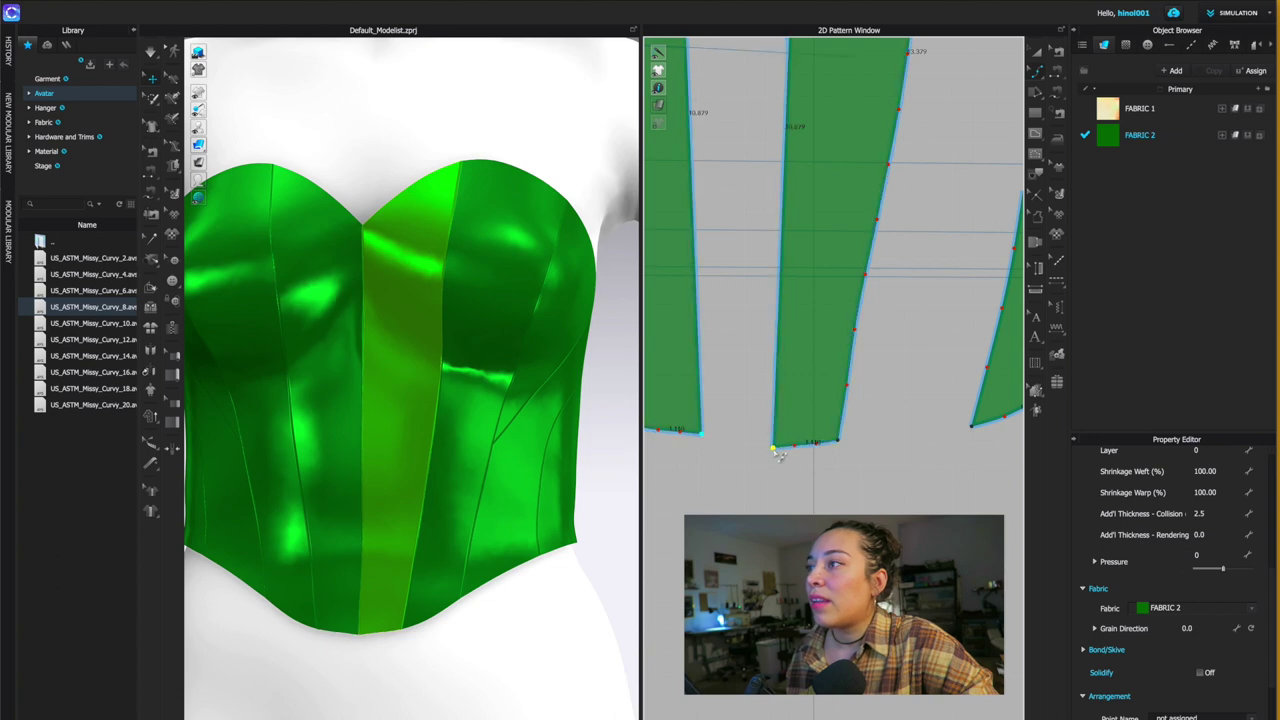
- Deselect and reselect the centre-front piece to check its edited side length
{"action": "scroll", "coordinate": [812, 450], "scroll_direction": "up", "scroll_amount": 1}
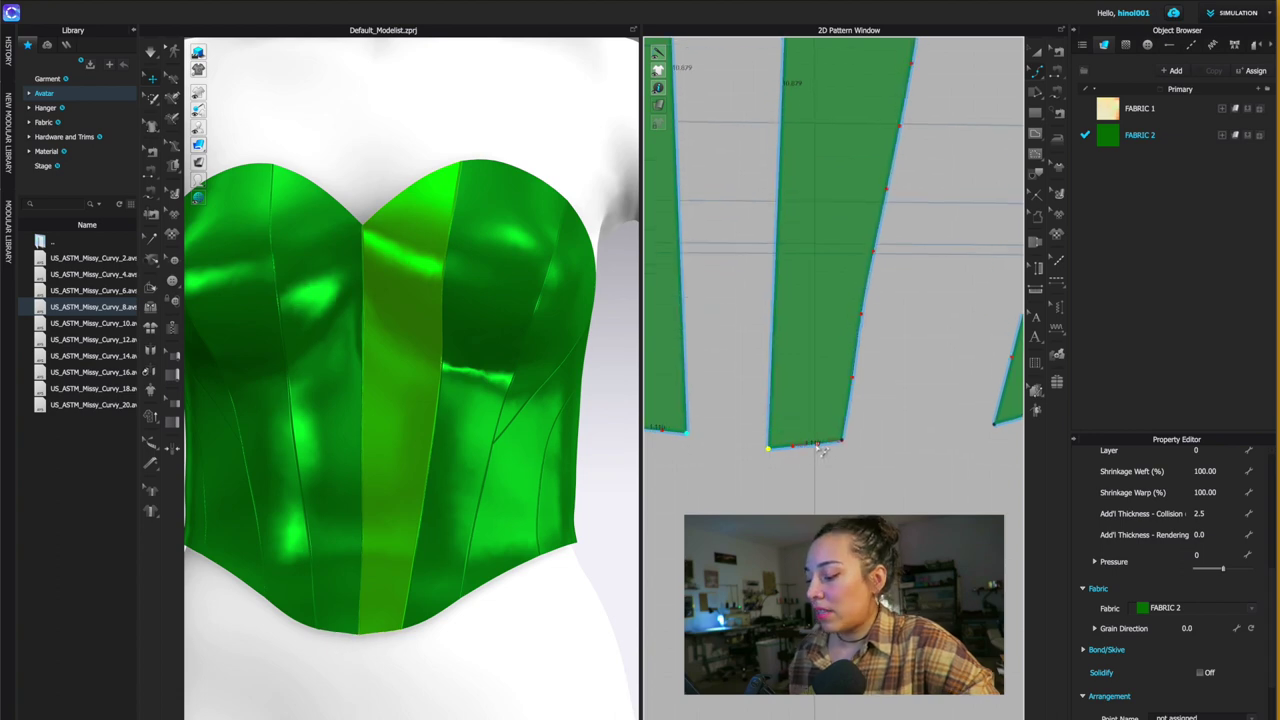
{"action": "left_click", "coordinate": [806, 453]}
{"action": "scroll", "coordinate": [802, 451], "scroll_direction": "up", "scroll_amount": 1}
{"action": "scroll", "coordinate": [800, 450], "scroll_direction": "up", "scroll_amount": 1}
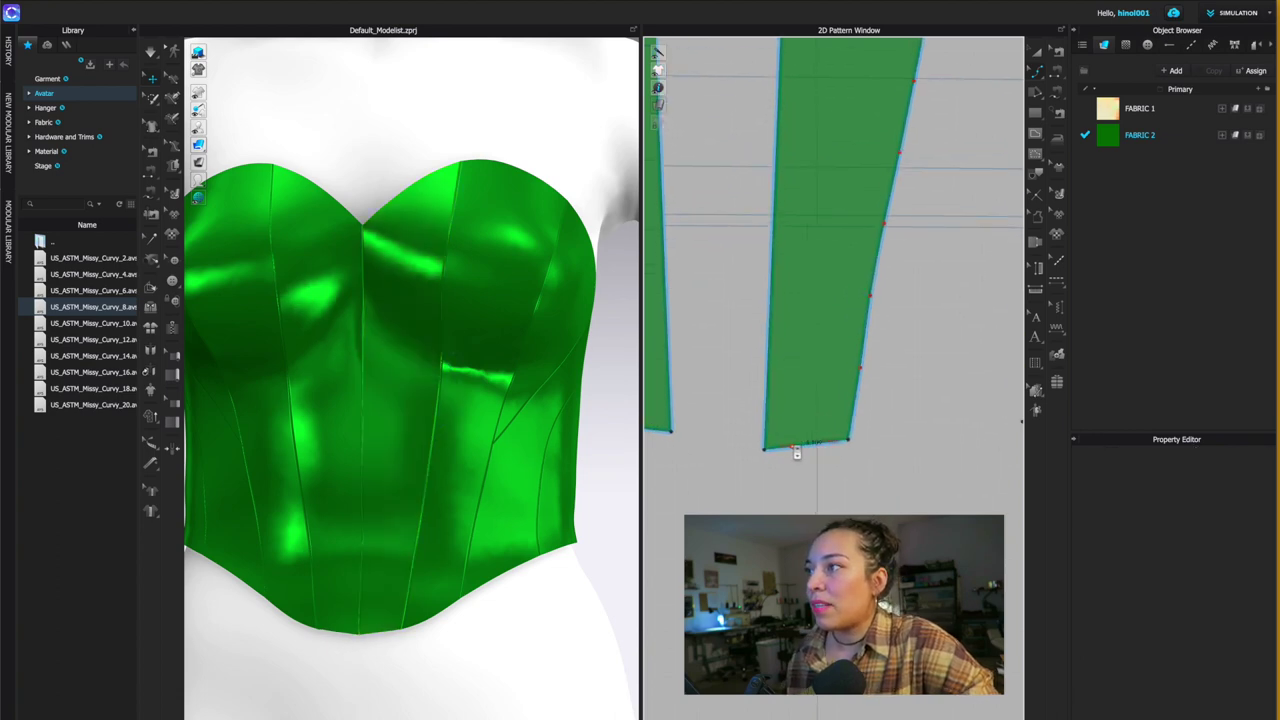
{"action": "left_click", "coordinate": [797, 450]}
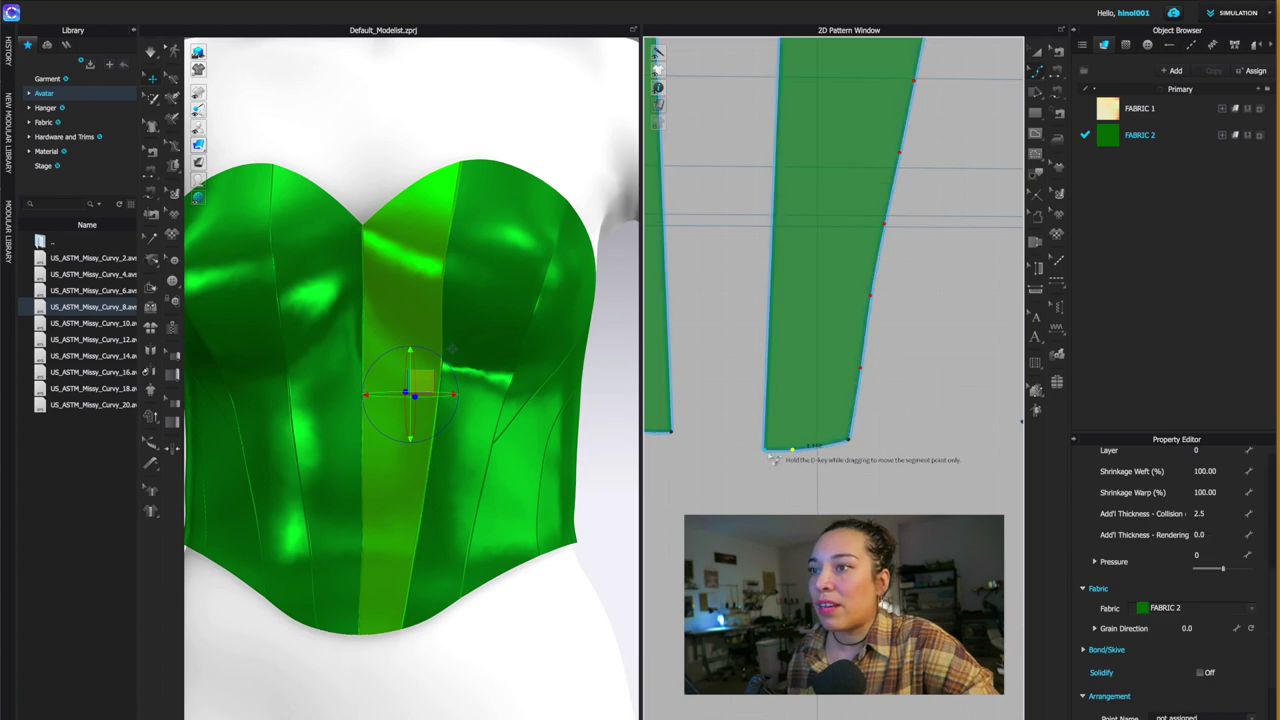
{"action": "scroll", "coordinate": [395, 647], "scroll_direction": "down", "scroll_amount": 3}
{"action": "scroll", "coordinate": [937, 497], "scroll_direction": "down", "scroll_amount": 5}
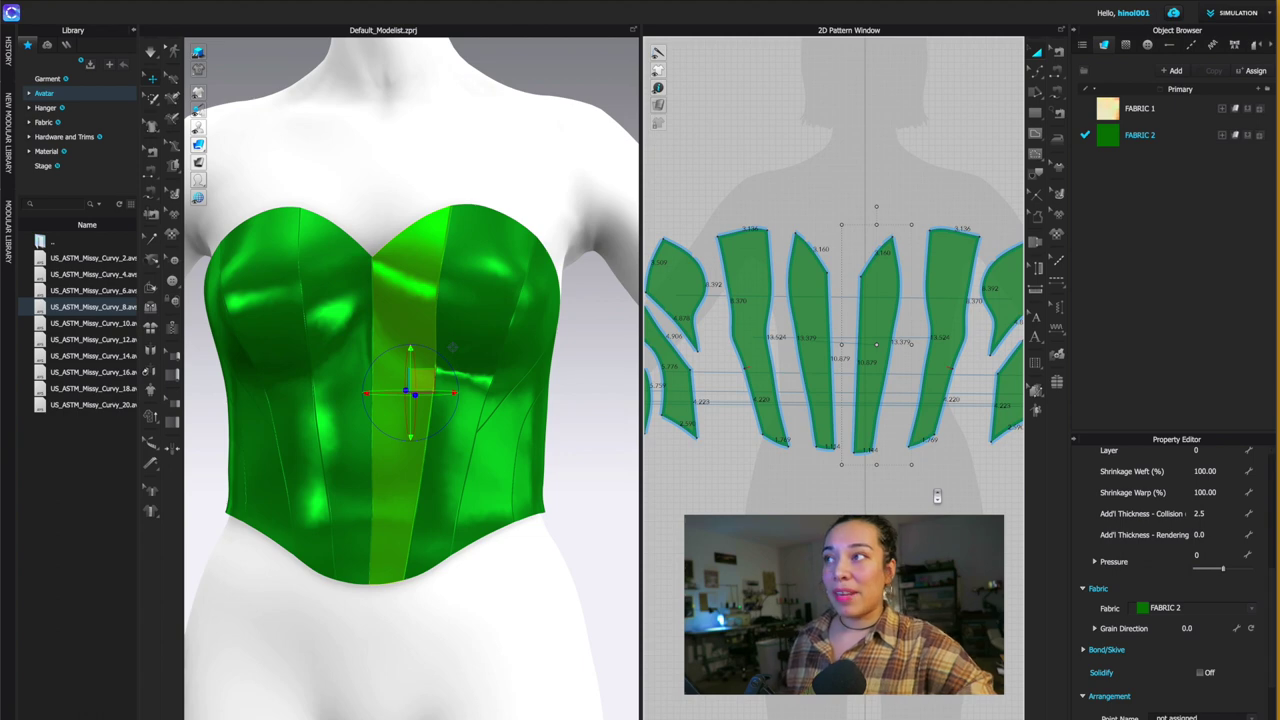
{"action": "scroll", "coordinate": [937, 495], "scroll_direction": "down", "scroll_amount": 3}
{"action": "scroll", "coordinate": [740, 462], "scroll_direction": "down", "scroll_amount": 2}
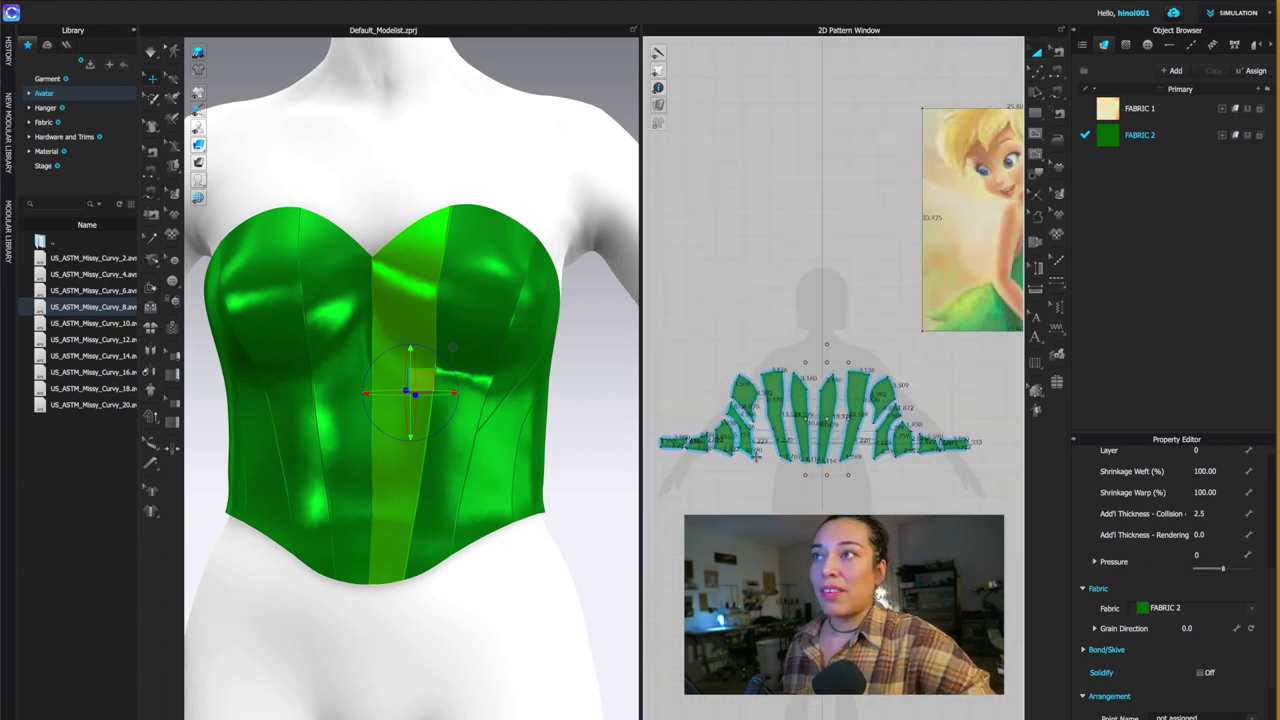
{"action": "scroll", "coordinate": [830, 340], "scroll_direction": "down", "scroll_amount": 1}
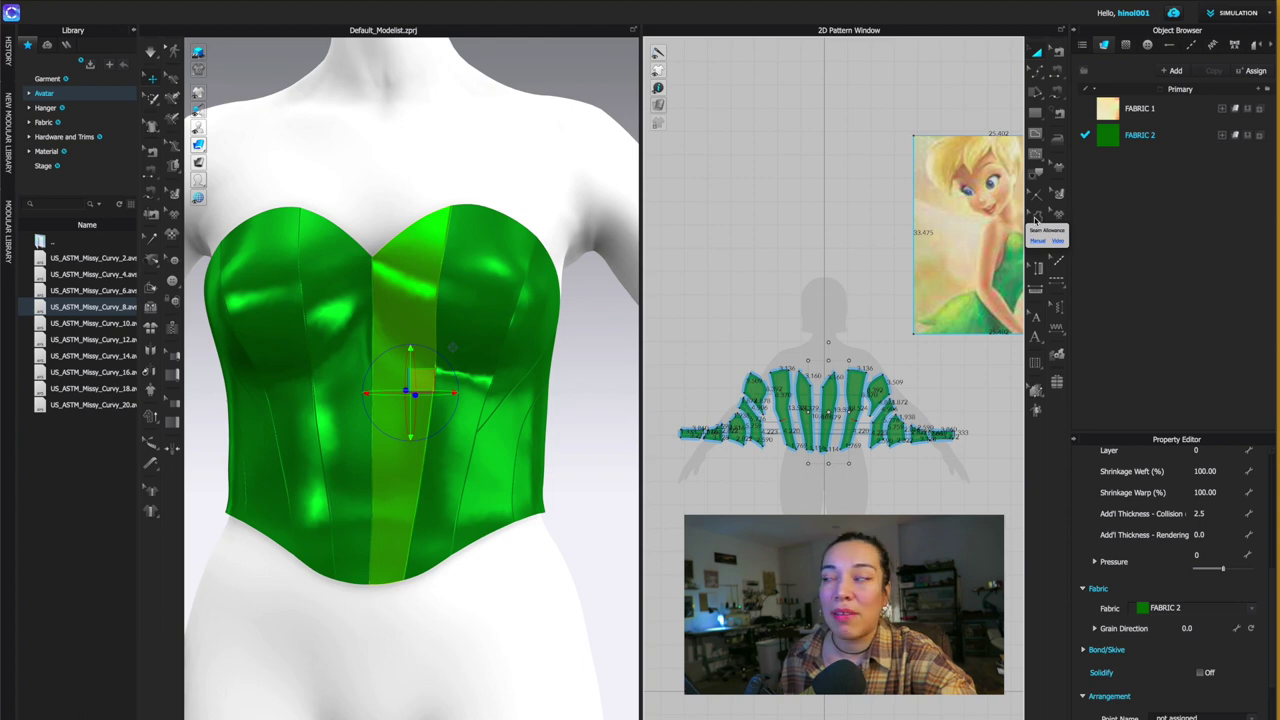
{"action": "left_click", "coordinate": [1036, 218]}
- Select all pattern pieces and change their seam allowance width from 0.394 to 0.25 in
{"action": "left_click", "coordinate": [669, 369]}
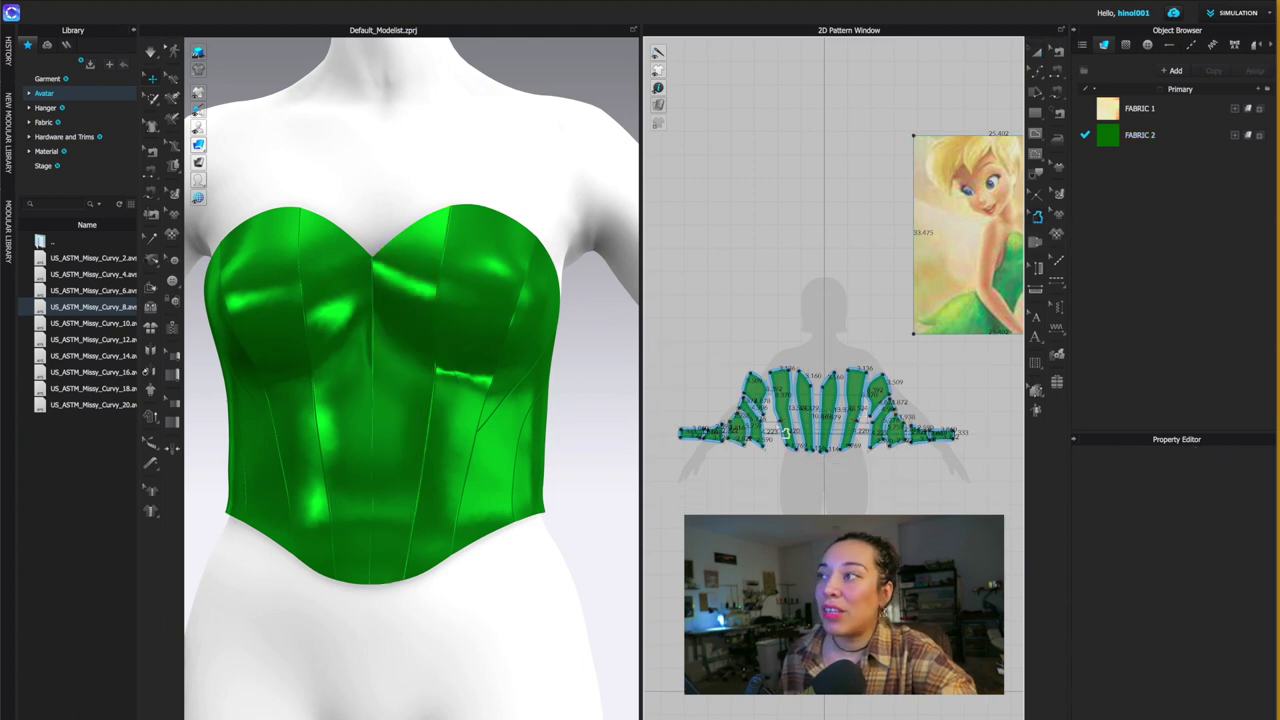
{"action": "left_click_drag", "start_coordinate": [652, 345], "coordinate": [975, 496]}
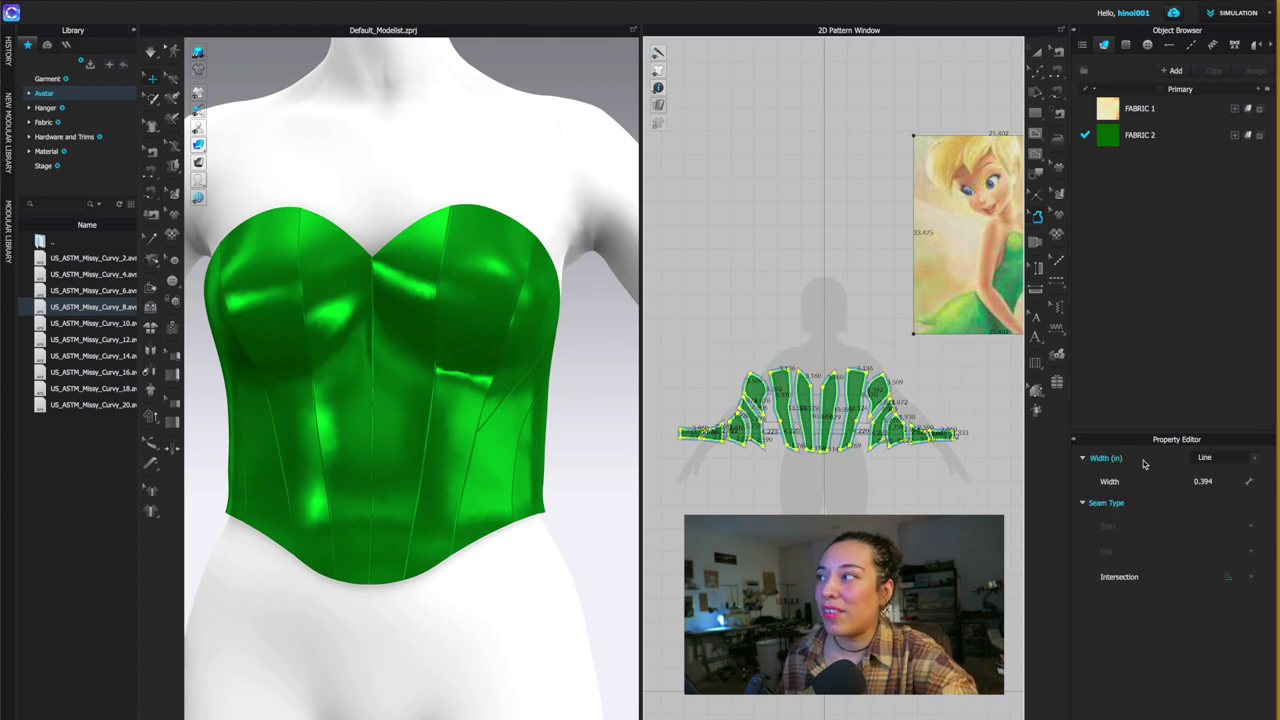
{"action": "left_click", "coordinate": [1221, 484]}
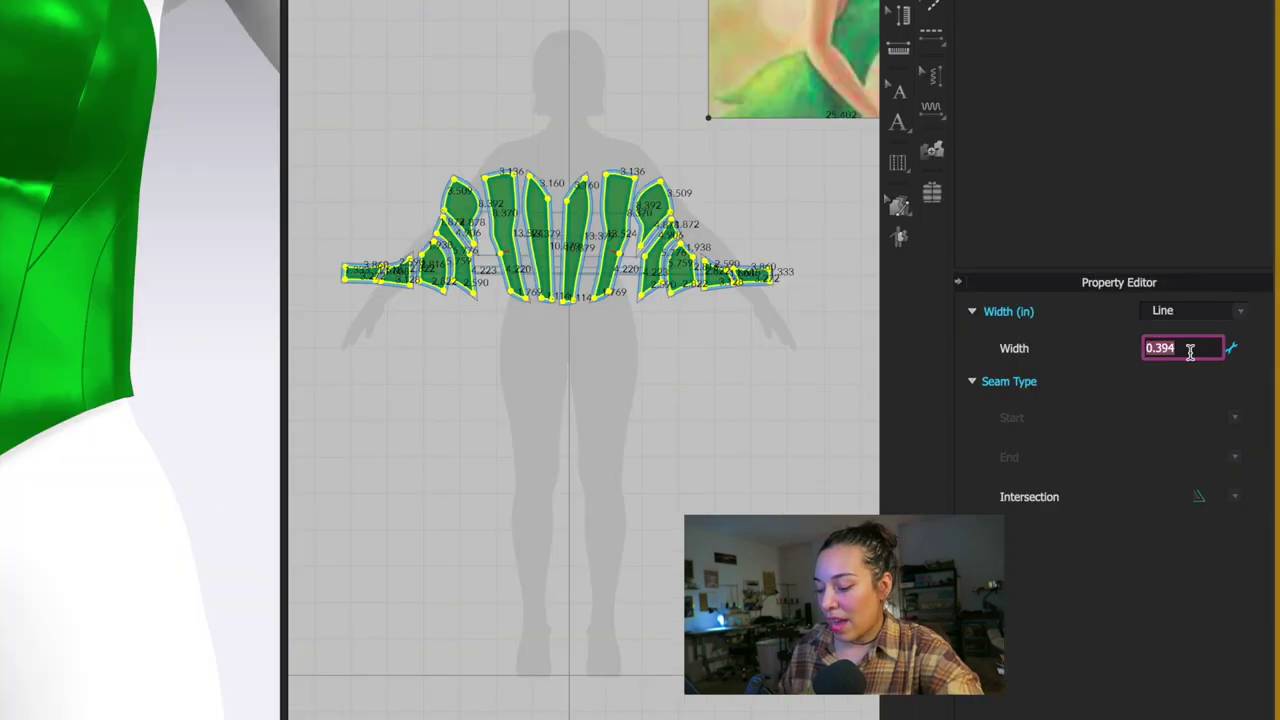
{"action": "key", "text": "BackSpace"}
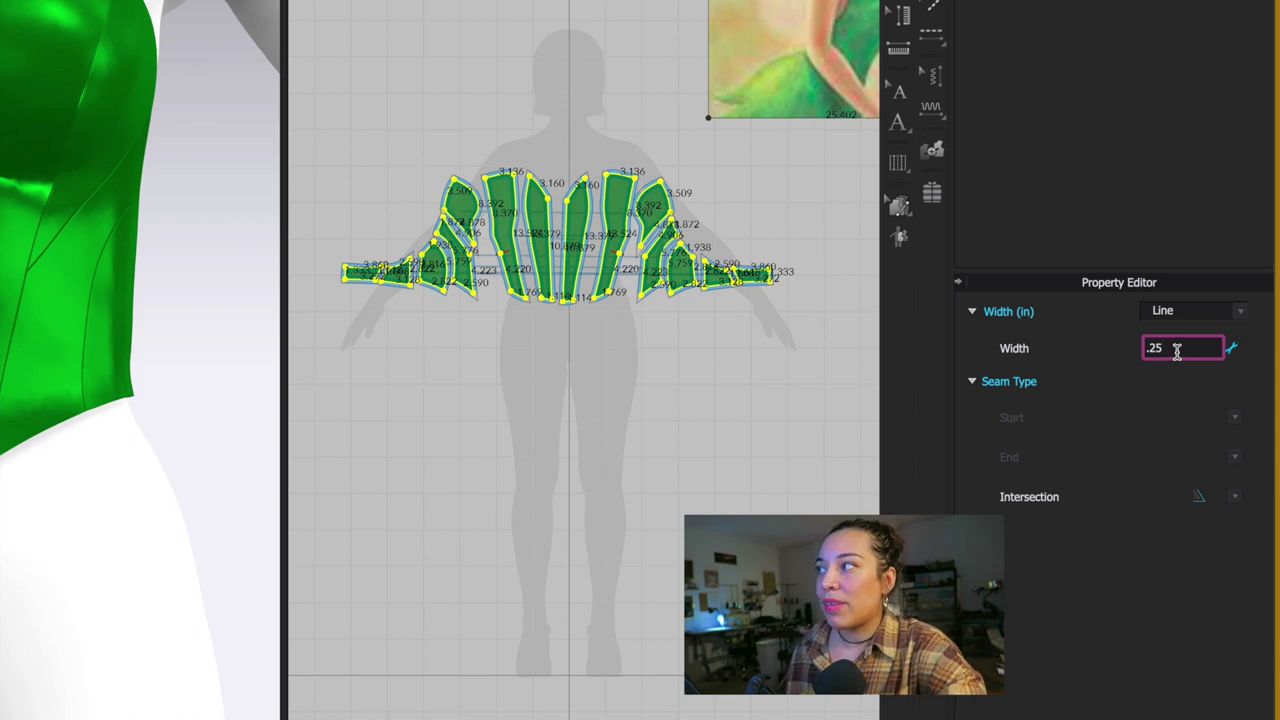
{"action": "type", "text": ".25"}
{"action": "key", "text": "Return"}
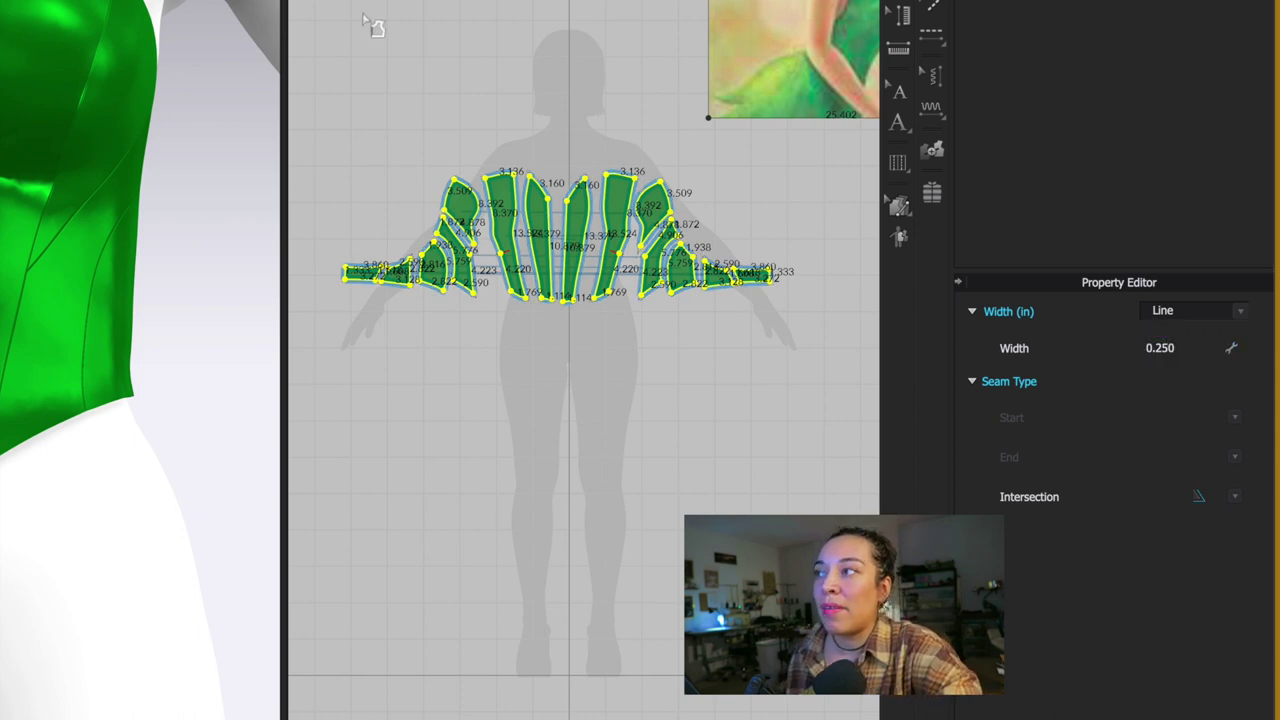
{"action": "left_click", "coordinate": [1035, 116]}
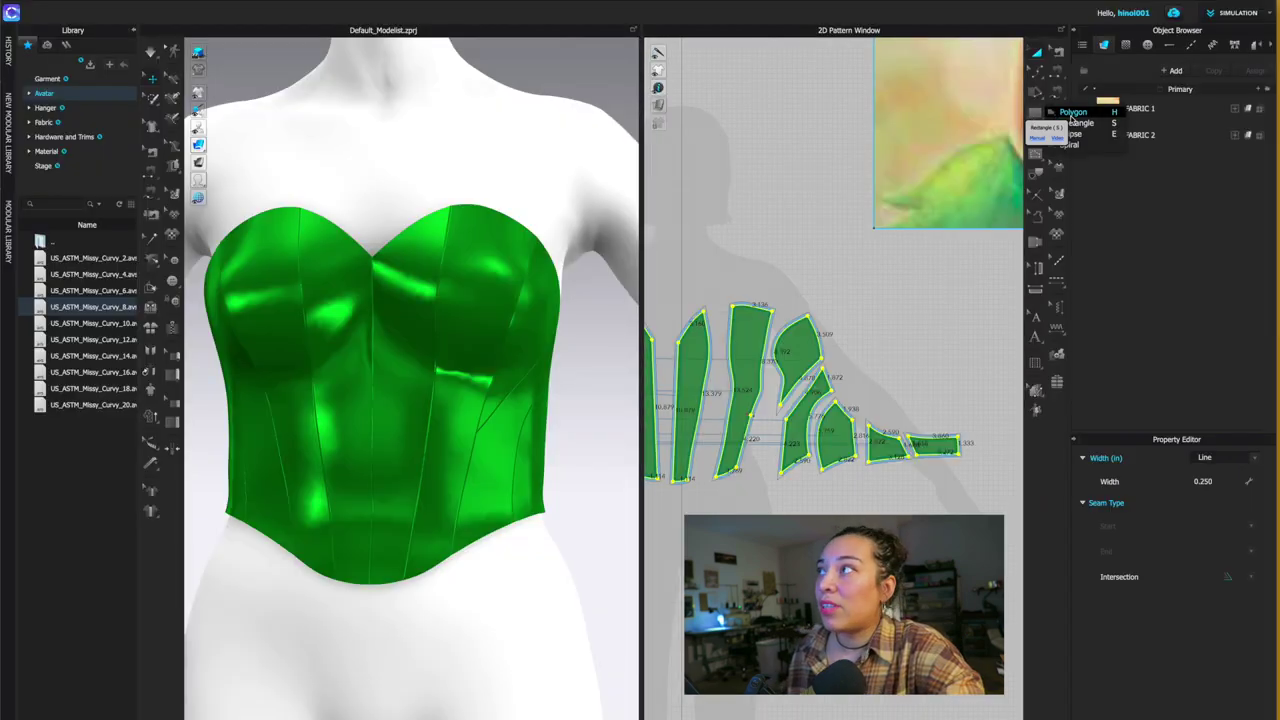
- Create a 24 × 35 in rectangle pattern in the 2D window
{"action": "left_click", "coordinate": [1078, 123]}
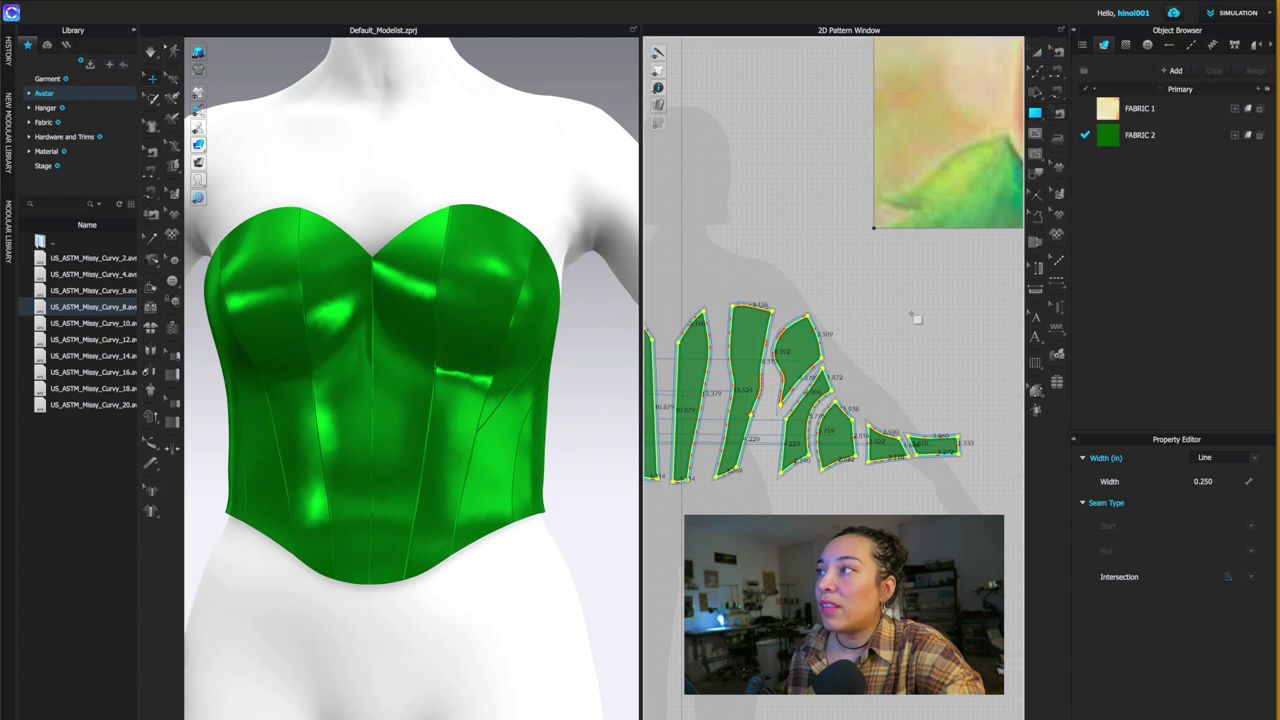
{"action": "scroll", "coordinate": [916, 318], "scroll_direction": "down", "scroll_amount": 4}
{"action": "left_click", "coordinate": [924, 337]}
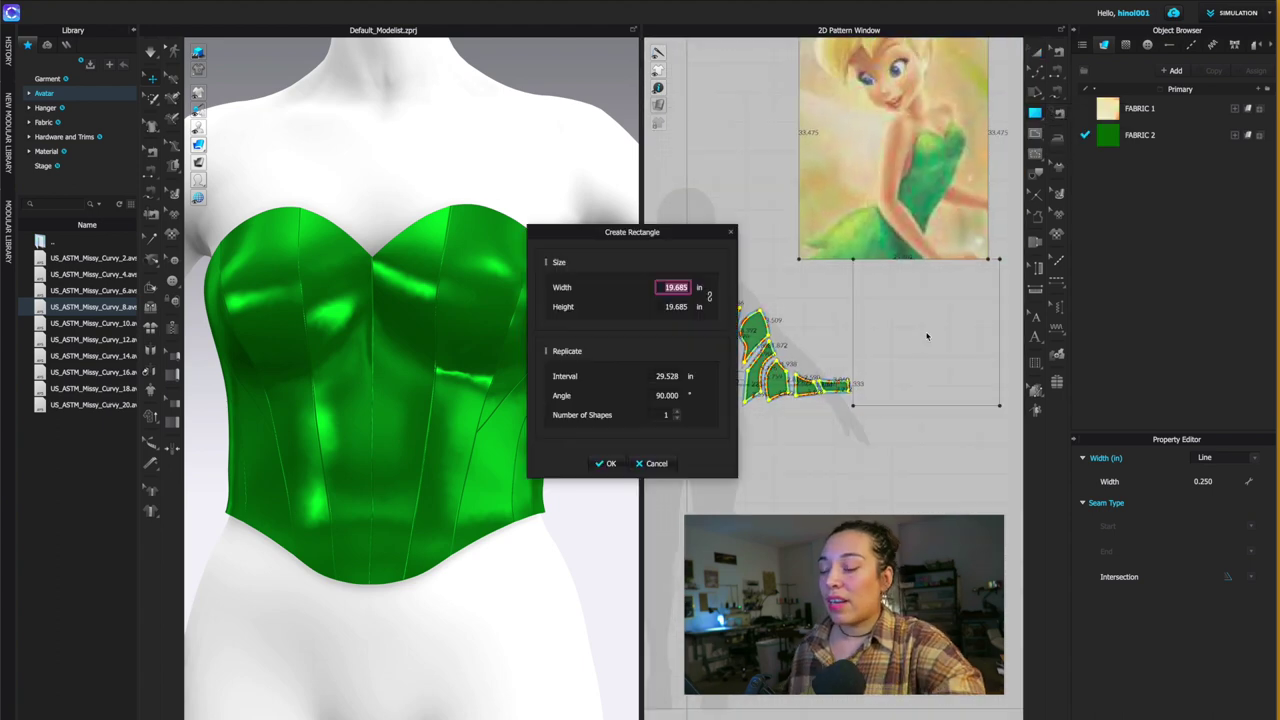
{"action": "type", "text": "2"}
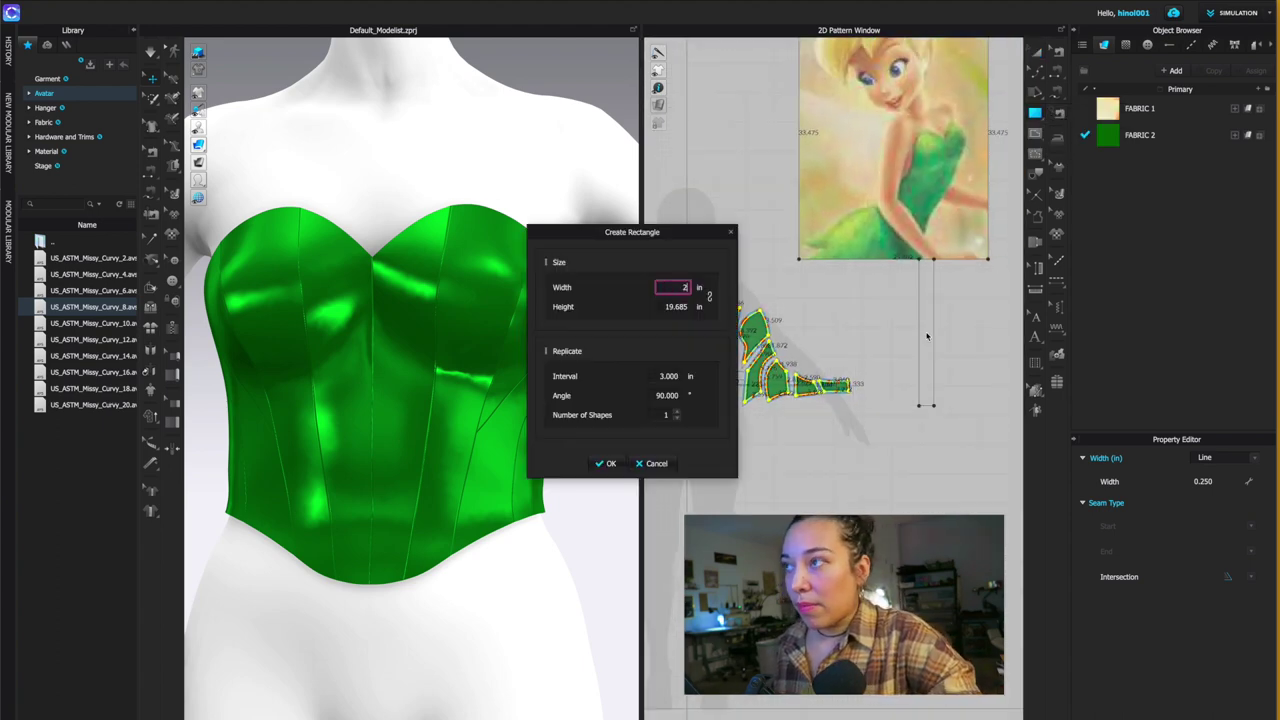
{"action": "type", "text": "4"}
{"action": "left_click", "coordinate": [663, 306]}
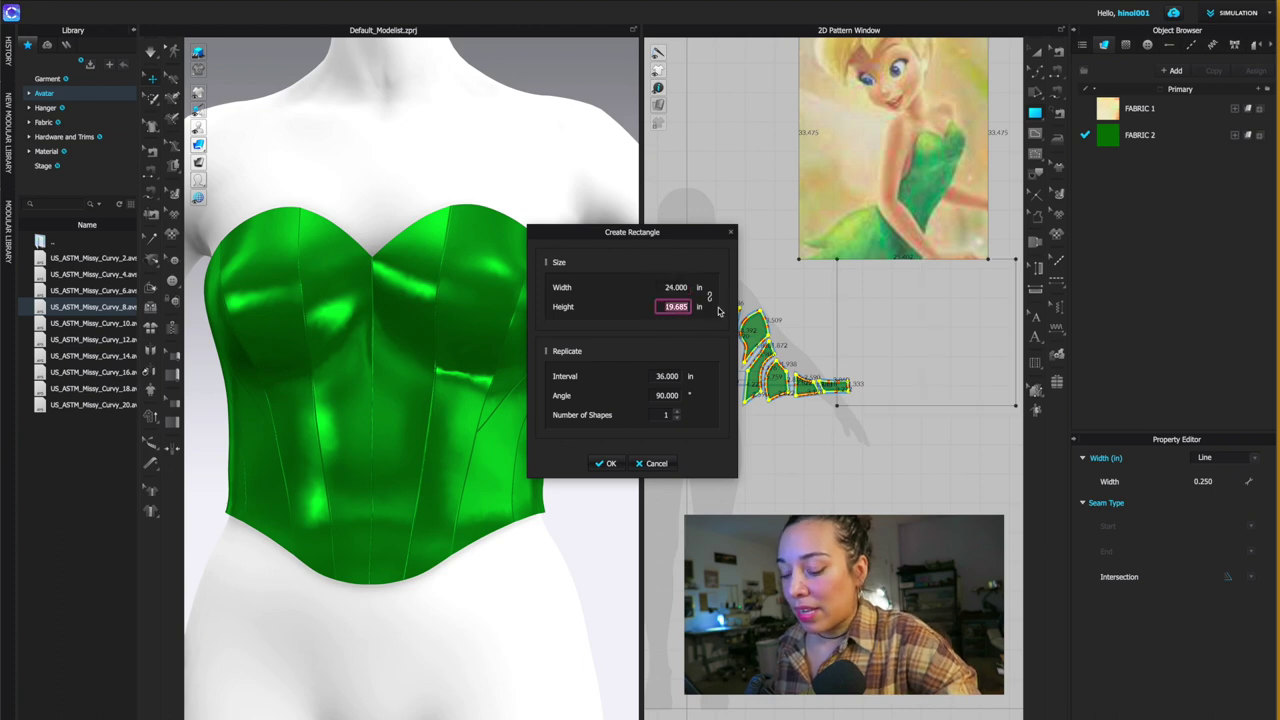
{"action": "type", "text": "35"}
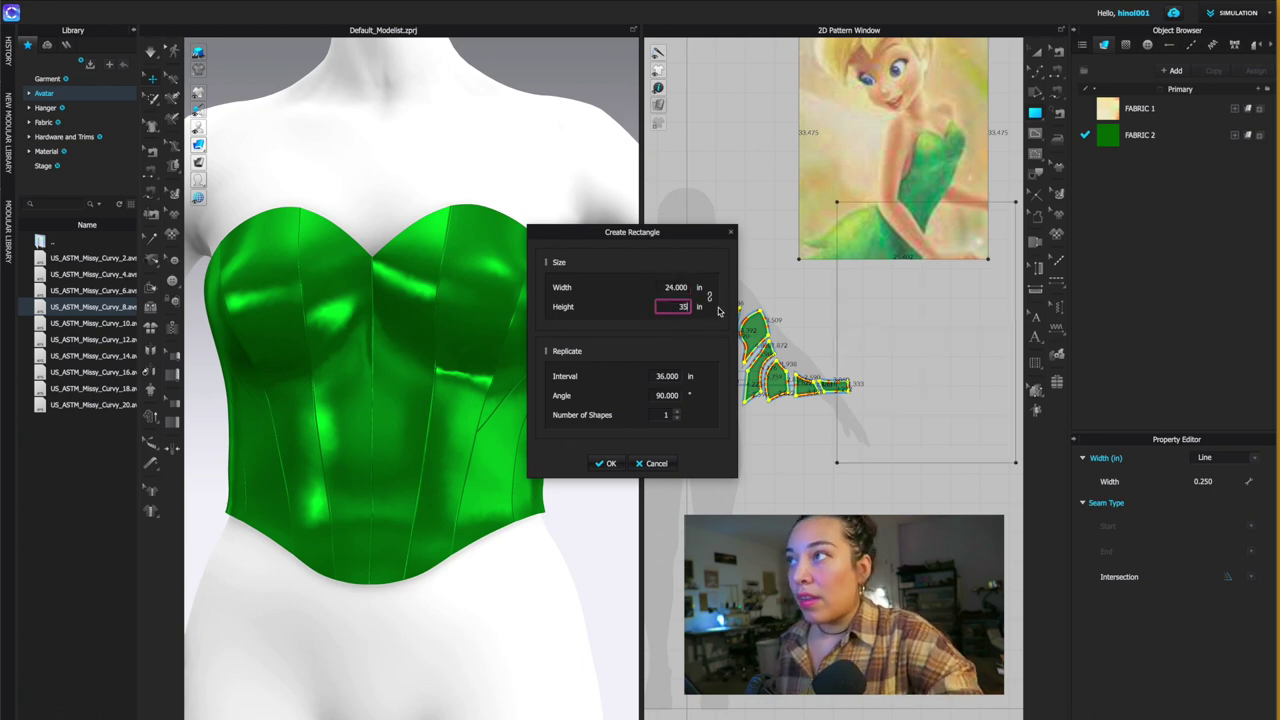
{"action": "left_click", "coordinate": [603, 464]}
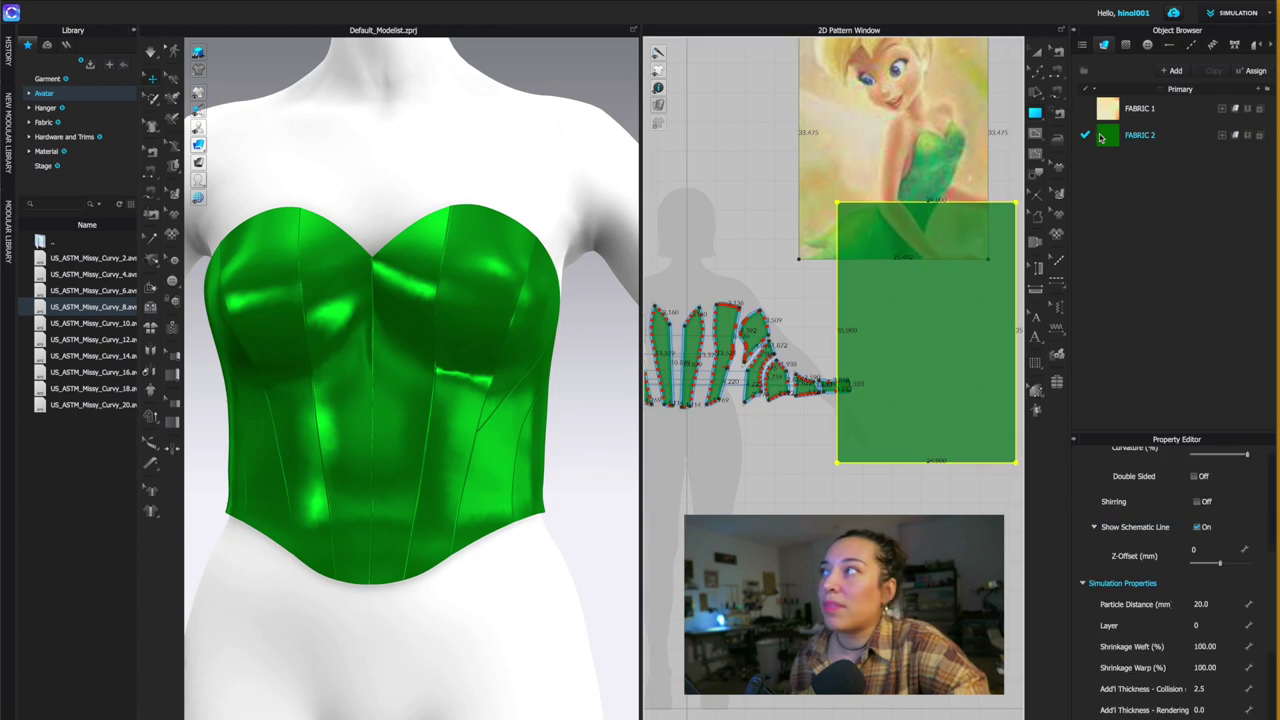
- Add a new white fabric, move the rectangle sheet down-right, and apply the white fabric
{"action": "left_click", "coordinate": [1038, 56]}
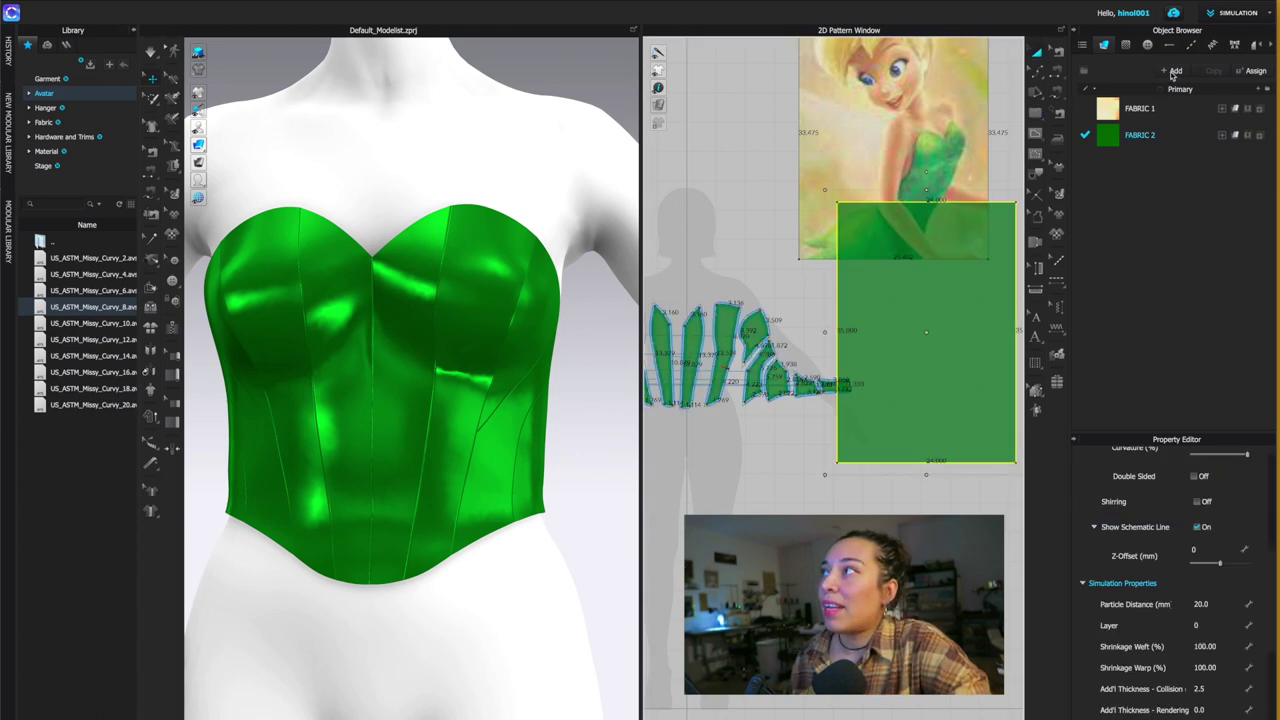
{"action": "left_click", "coordinate": [1173, 72]}
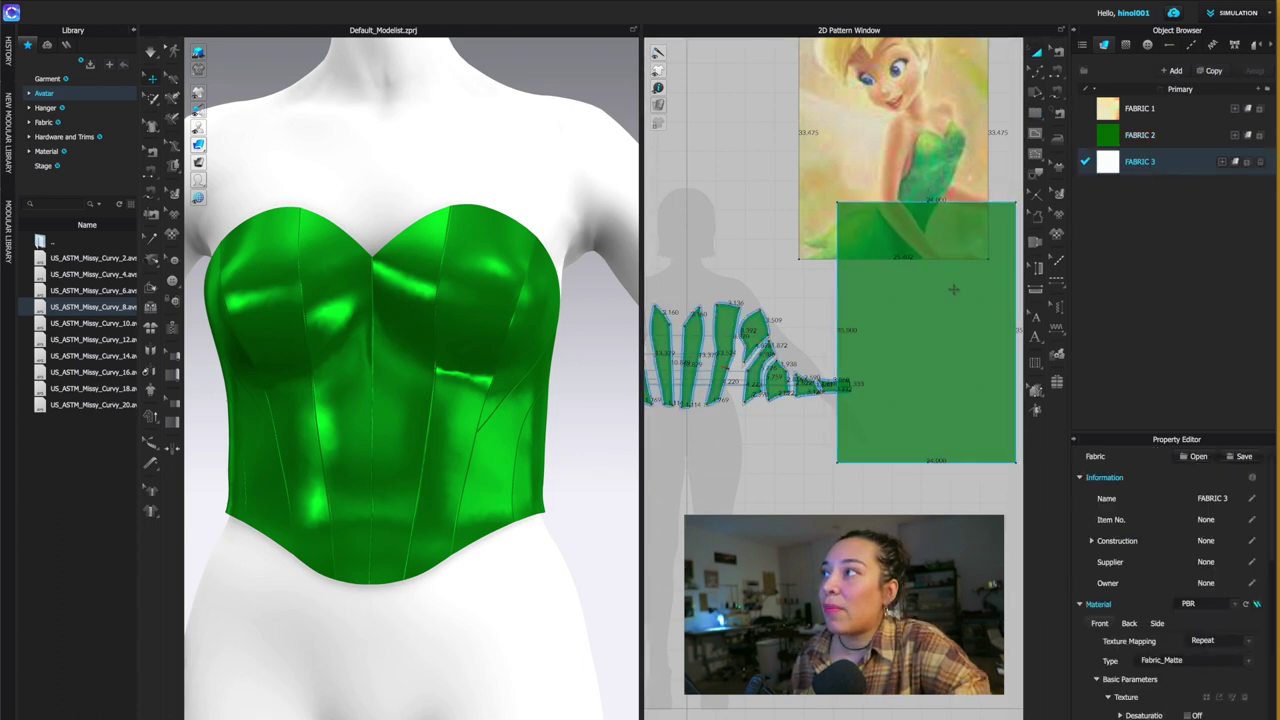
{"action": "left_click_drag", "start_coordinate": [968, 391], "coordinate": [993, 504]}
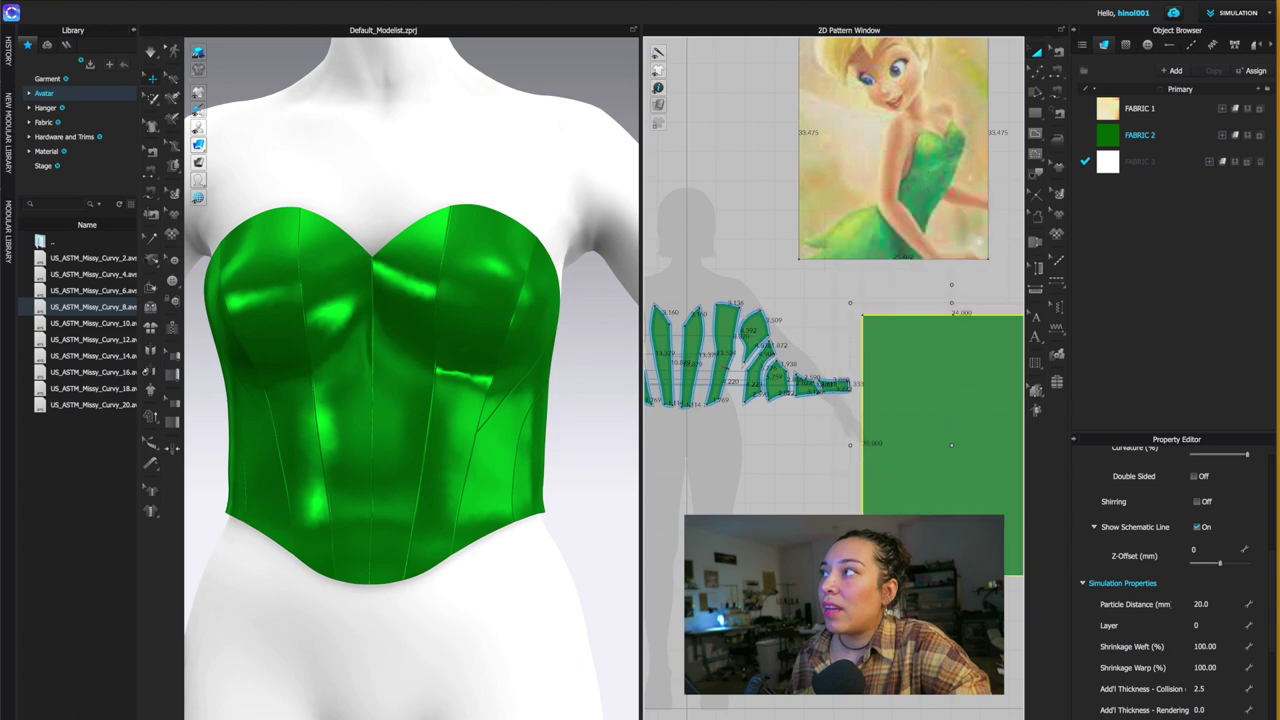
{"action": "left_click", "coordinate": [1236, 165]}
{"action": "scroll", "coordinate": [755, 283], "scroll_direction": "down", "scroll_amount": 2}
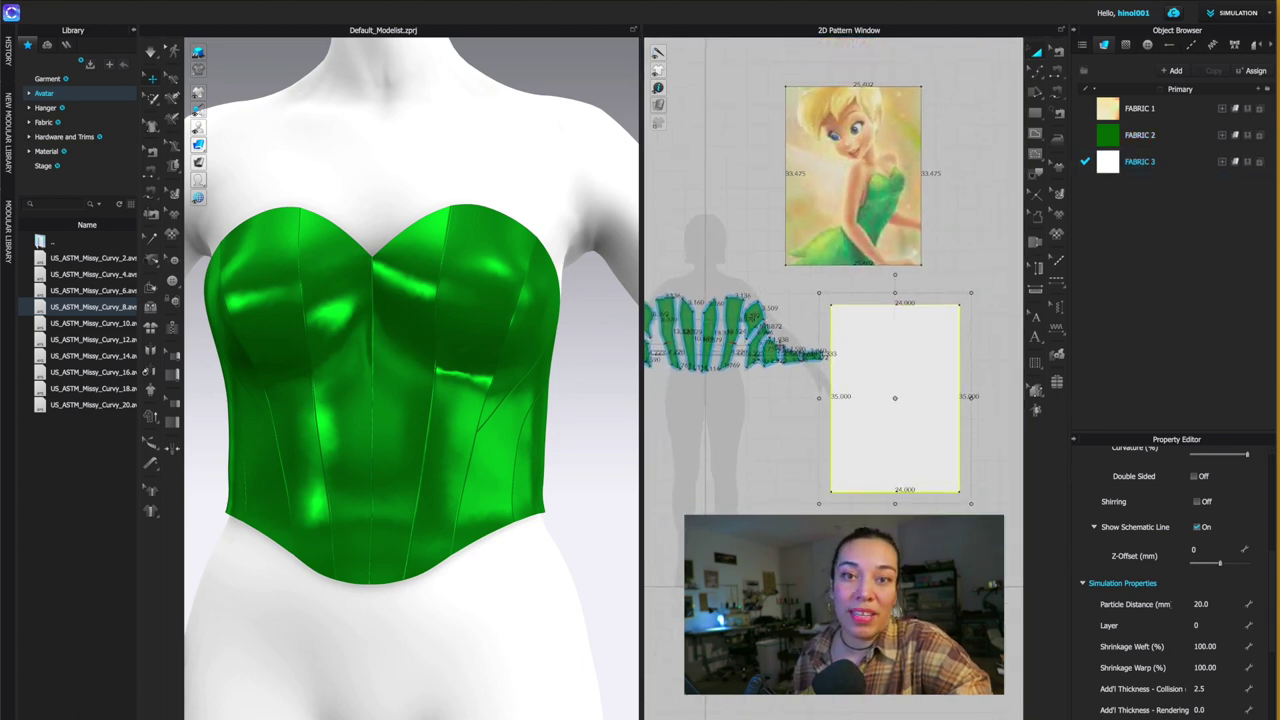
{"action": "left_click", "coordinate": [708, 292]}
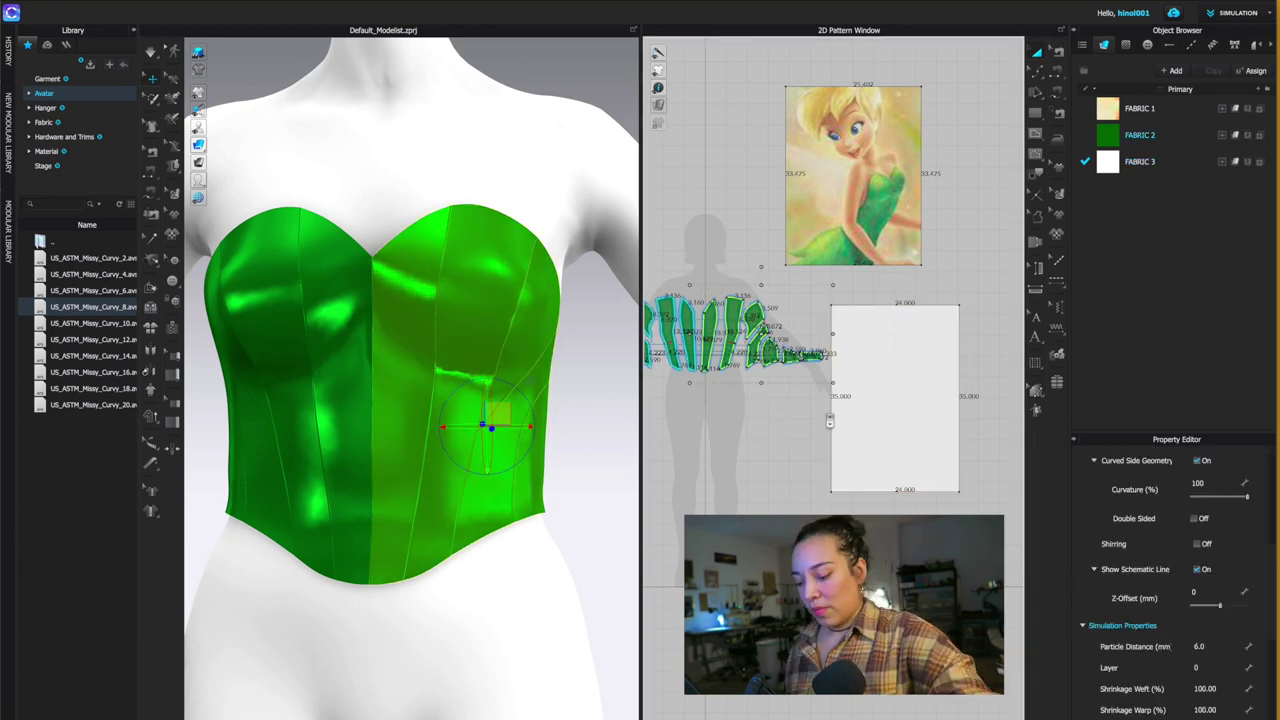
- Paste copies of the bodice pieces onto the white sheet and make them white with FABRIC 3
{"action": "key", "text": "ctrl+v"}
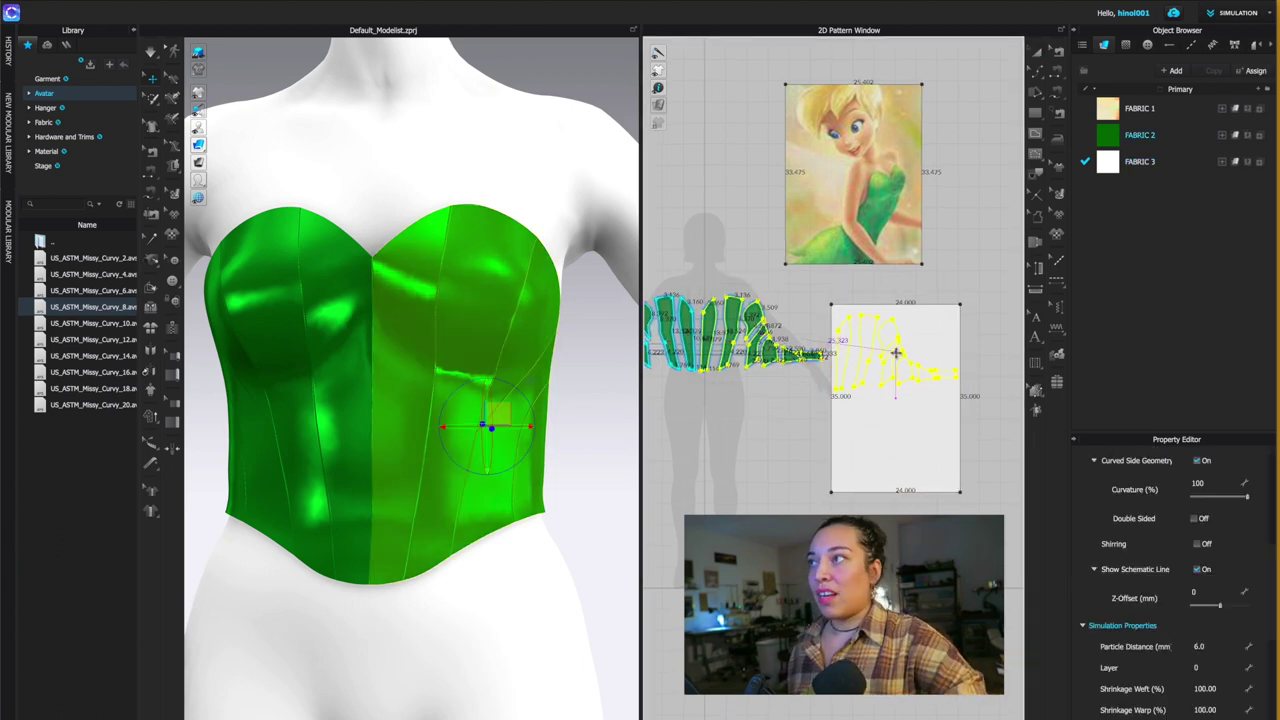
{"action": "left_click", "coordinate": [882, 354]}
{"action": "scroll", "coordinate": [908, 328], "scroll_direction": "up", "scroll_amount": 2}
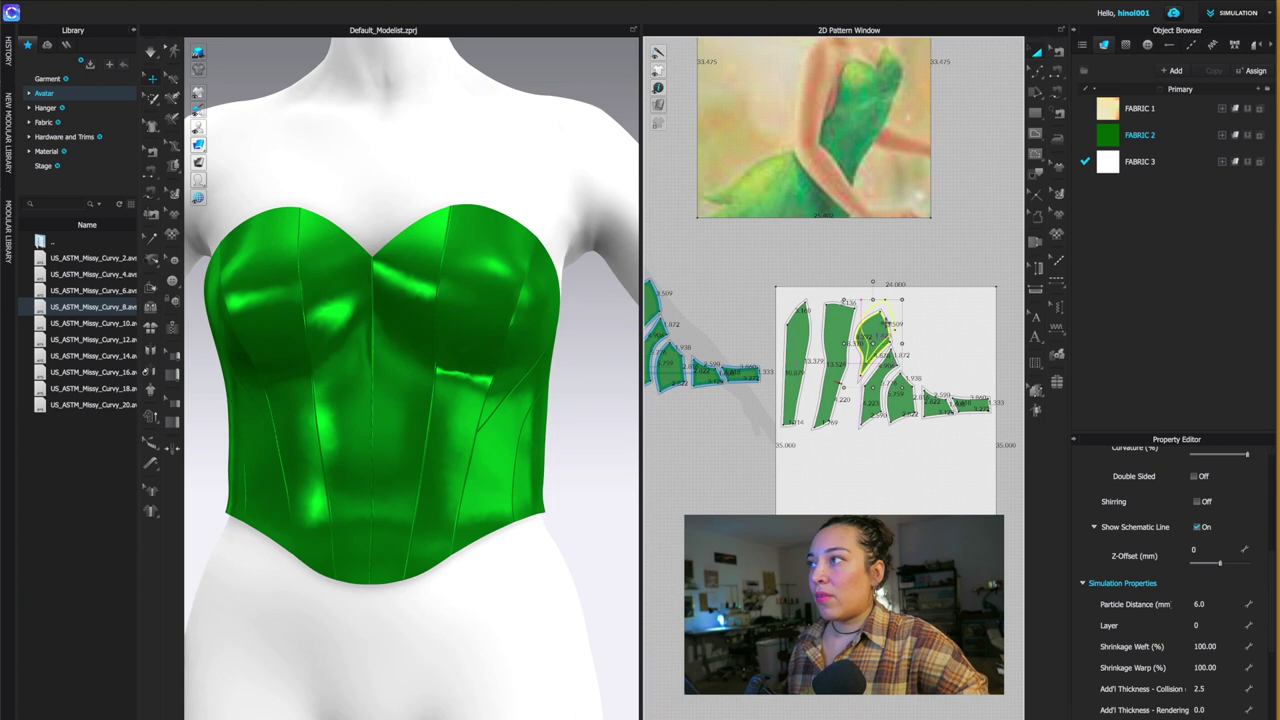
{"action": "left_click_drag", "start_coordinate": [956, 403], "coordinate": [929, 326]}
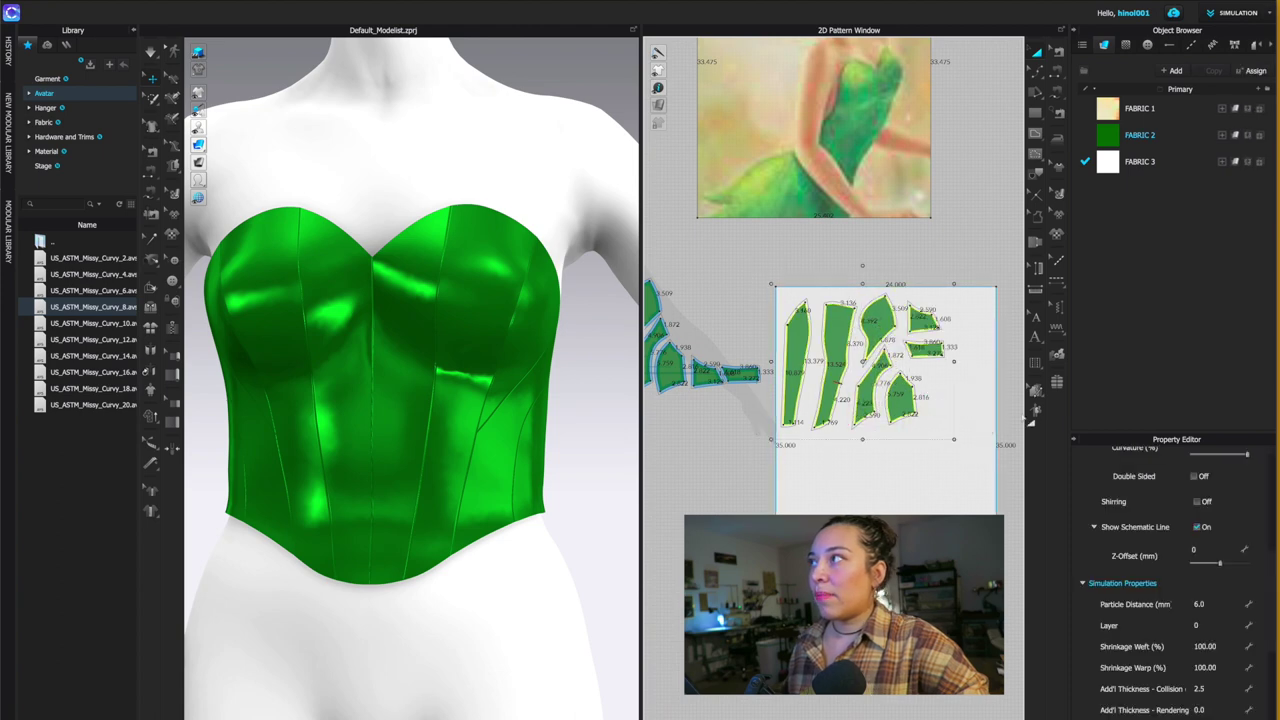
{"action": "left_click", "coordinate": [1246, 160]}
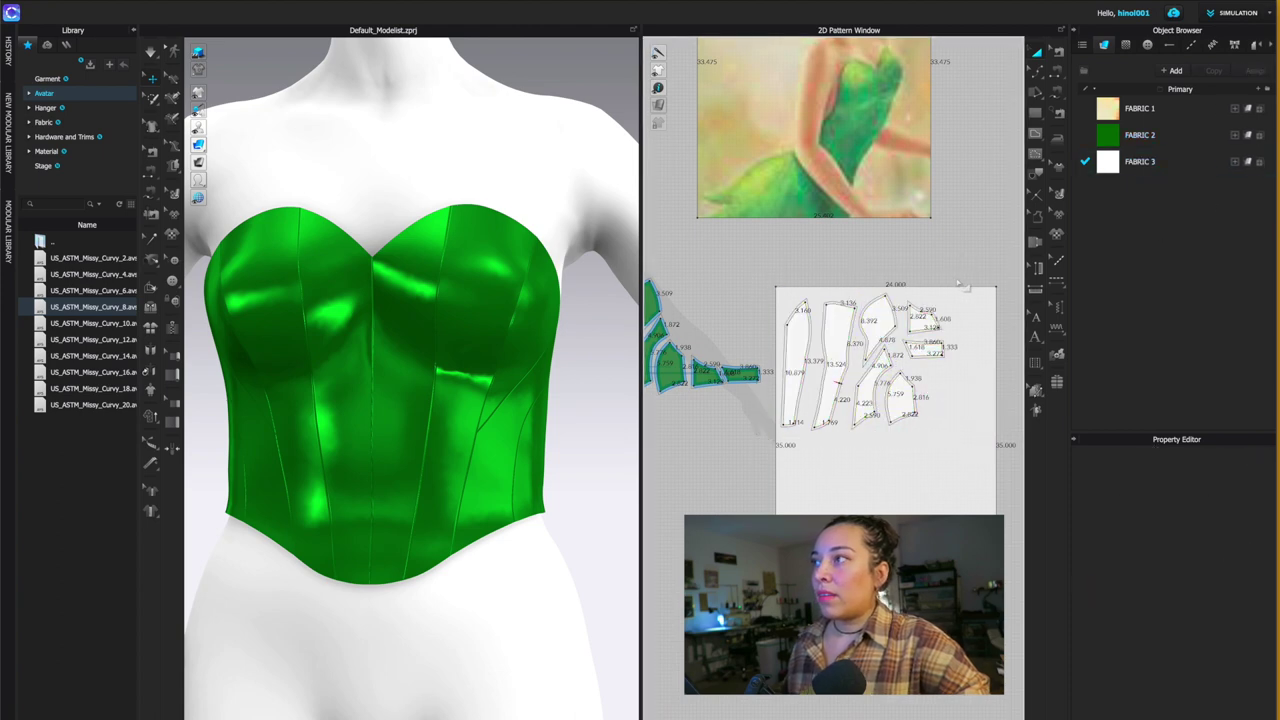
{"action": "scroll", "coordinate": [945, 360], "scroll_direction": "up", "scroll_amount": 4}
{"action": "scroll", "coordinate": [945, 360], "scroll_direction": "down", "scroll_amount": 3}
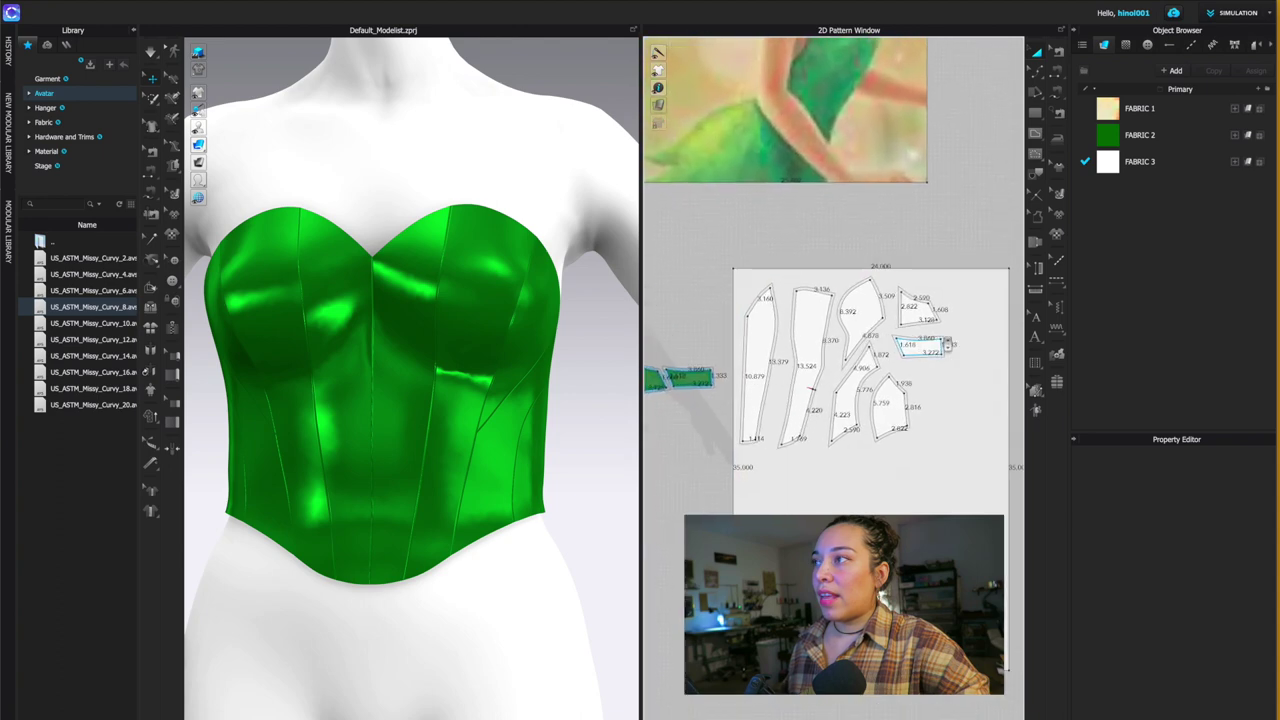
{"action": "scroll", "coordinate": [946, 344], "scroll_direction": "down", "scroll_amount": 2}
- Shift the sheet and Tinker Bell image left, then delete the green bodice pieces
{"action": "left_click_drag", "start_coordinate": [966, 321], "coordinate": [790, 432]}
{"action": "scroll", "coordinate": [790, 432], "scroll_direction": "down", "scroll_amount": 1}
{"action": "left_click", "coordinate": [860, 237]}
{"action": "left_click_drag", "start_coordinate": [860, 237], "coordinate": [766, 243]}
{"action": "scroll", "coordinate": [858, 436], "scroll_direction": "down", "scroll_amount": 1}
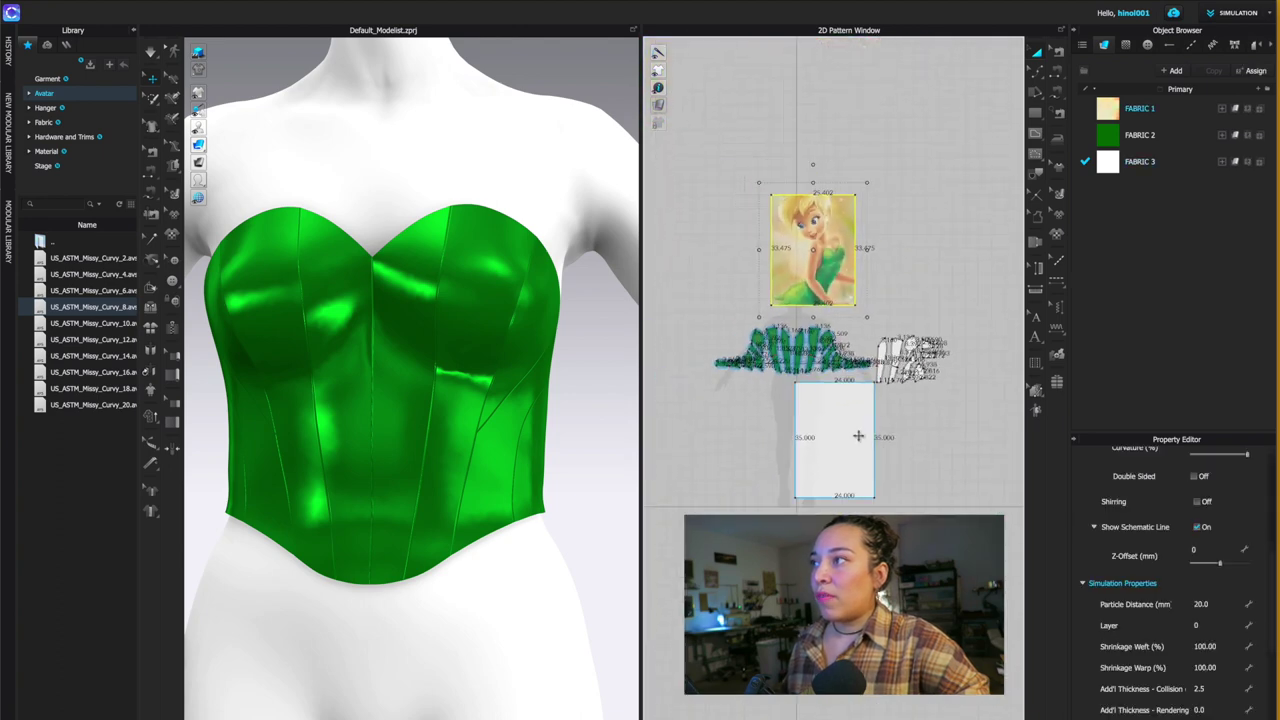
{"action": "left_click_drag", "start_coordinate": [858, 436], "coordinate": [838, 434]}
{"action": "scroll", "coordinate": [785, 278], "scroll_direction": "up", "scroll_amount": 1}
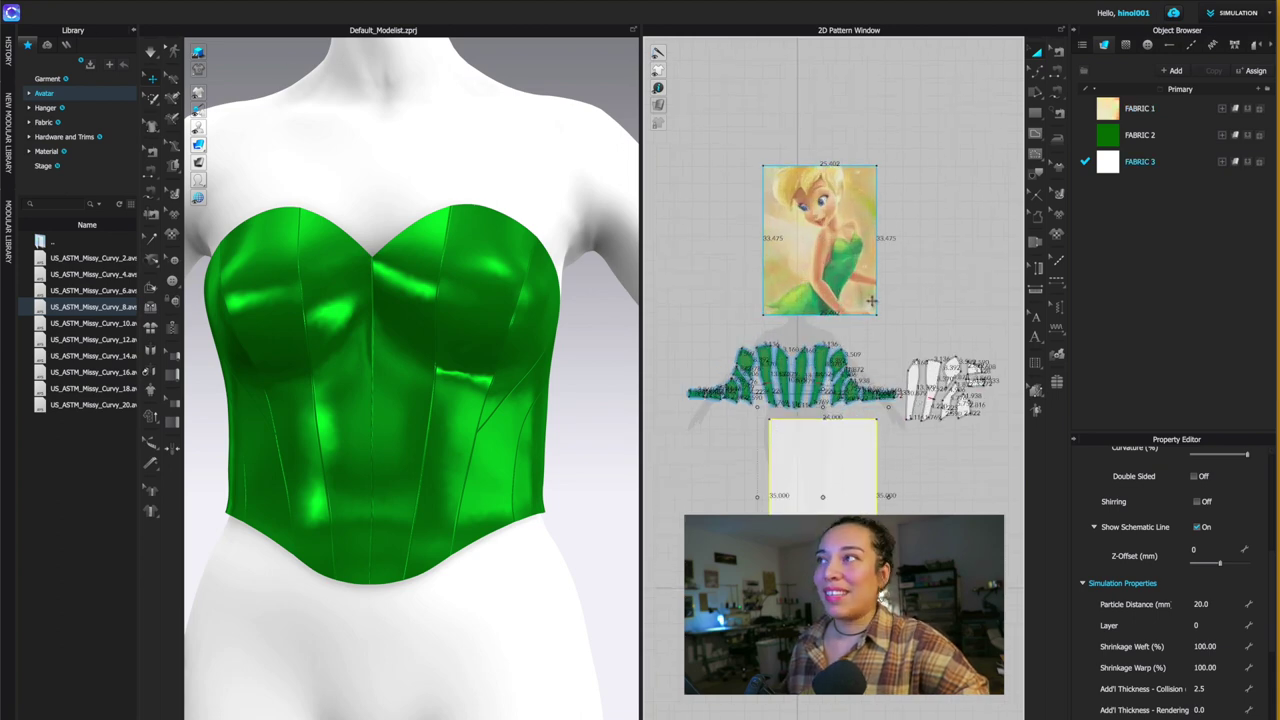
{"action": "left_click_drag", "start_coordinate": [678, 147], "coordinate": [910, 606]}
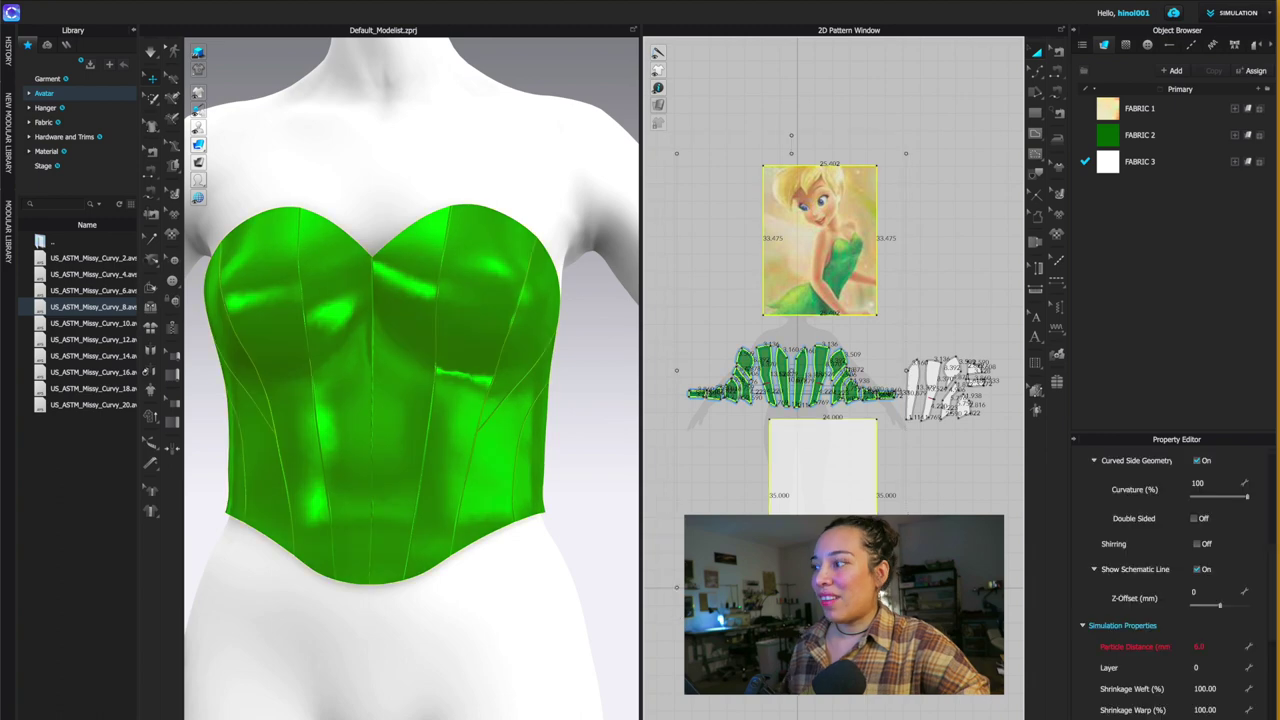
{"action": "key", "text": "Delete"}
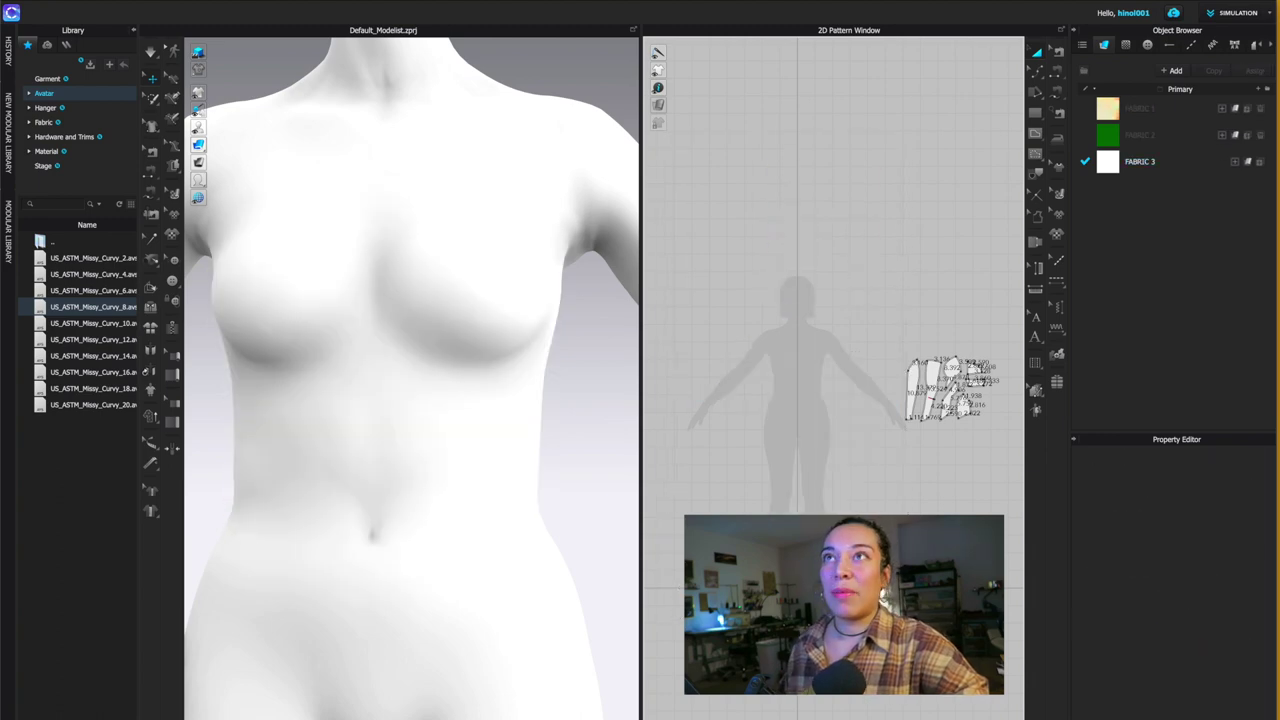
- Export the patterns as TINK.pdf with pattern outlines and seam allowances included
{"action": "left_click", "coordinate": [11, 12]}
{"action": "mouse_move", "coordinate": [62, 126]}
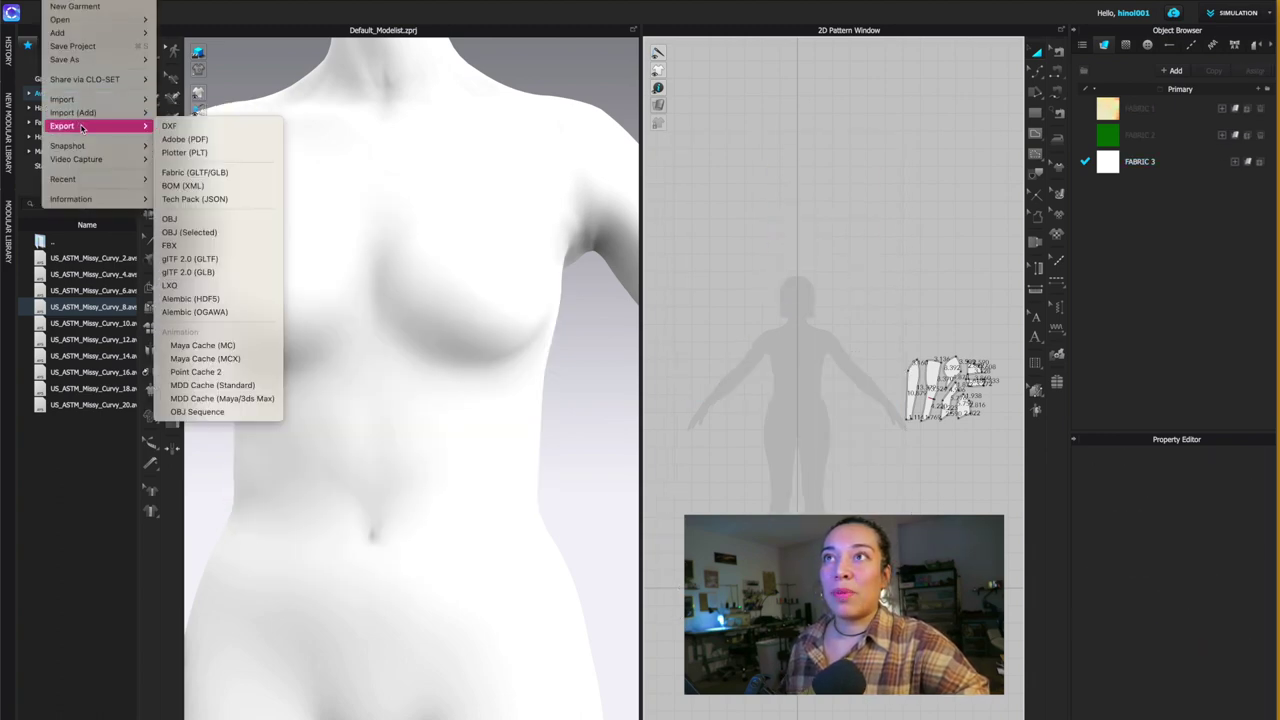
{"action": "left_click", "coordinate": [213, 140]}
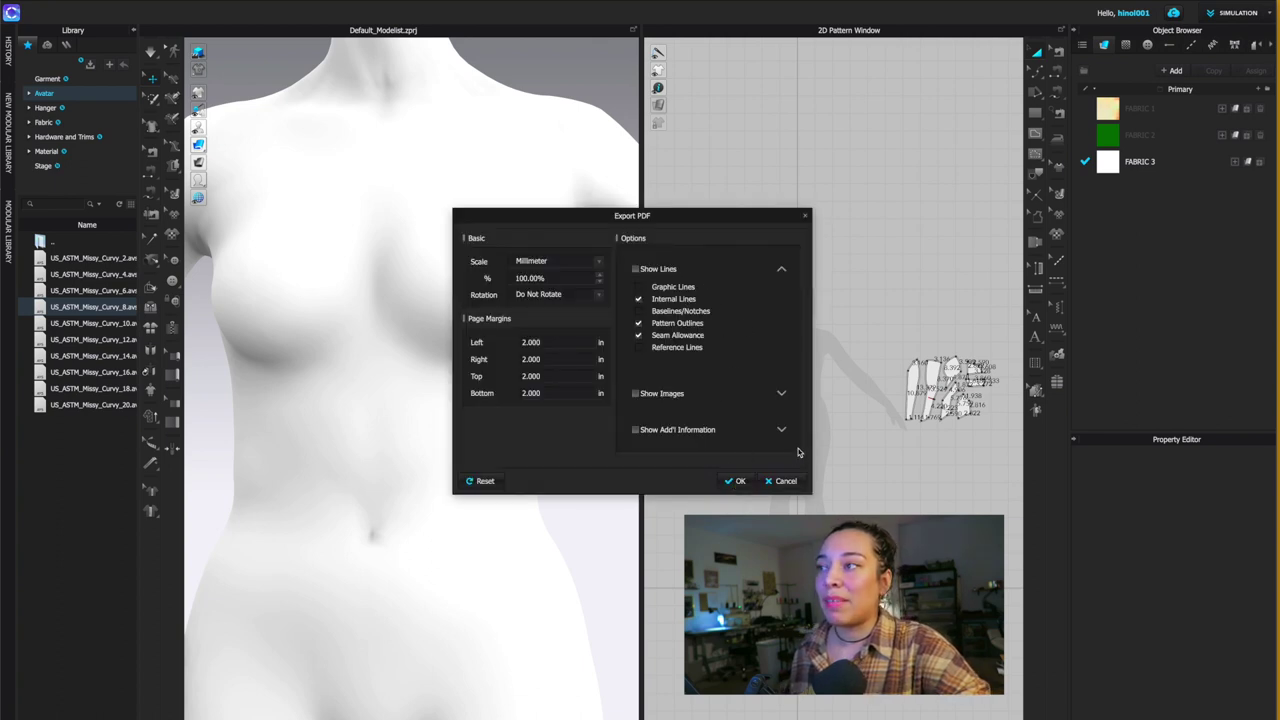
{"action": "left_click", "coordinate": [739, 481]}
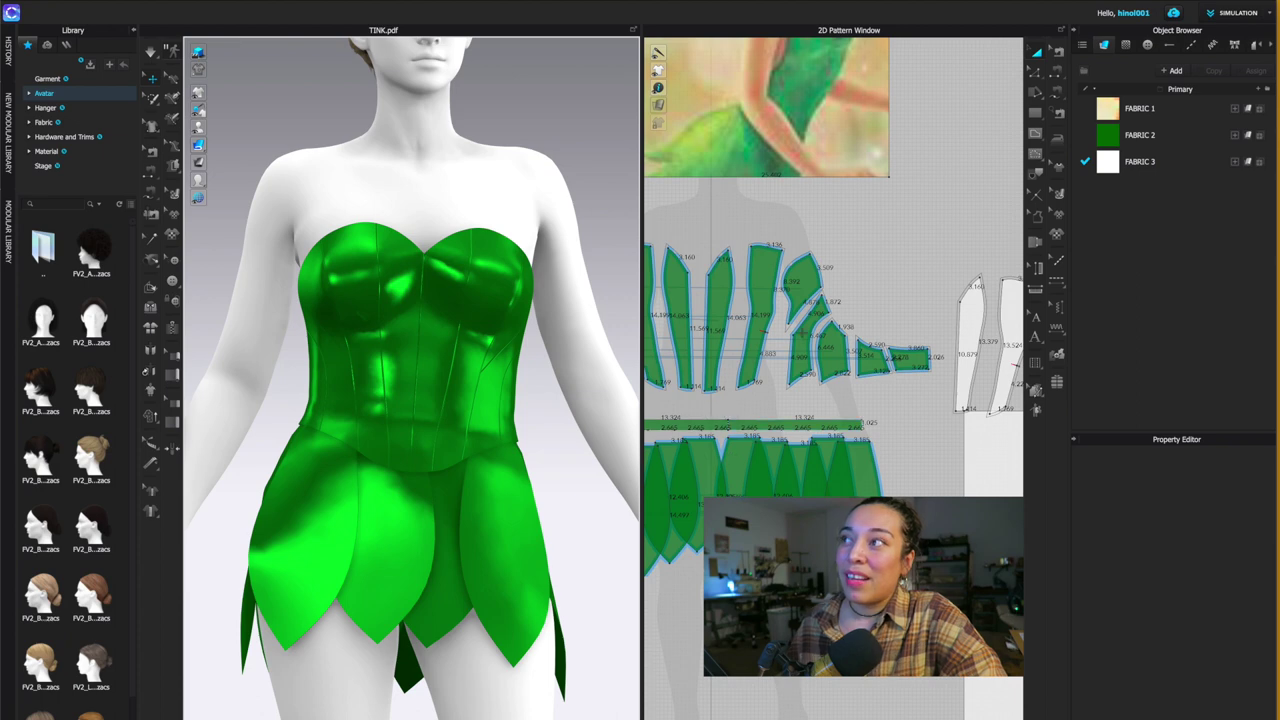
{"action": "scroll", "coordinate": [830, 334], "scroll_direction": "down", "scroll_amount": 3}
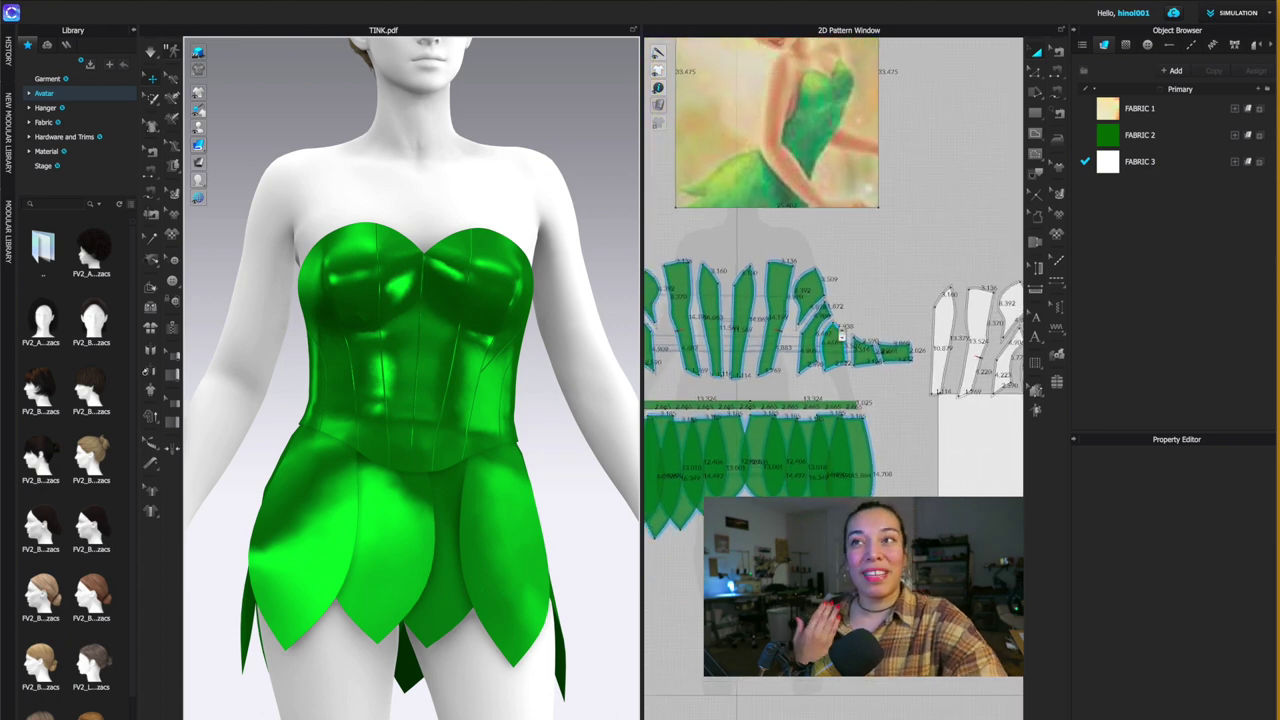